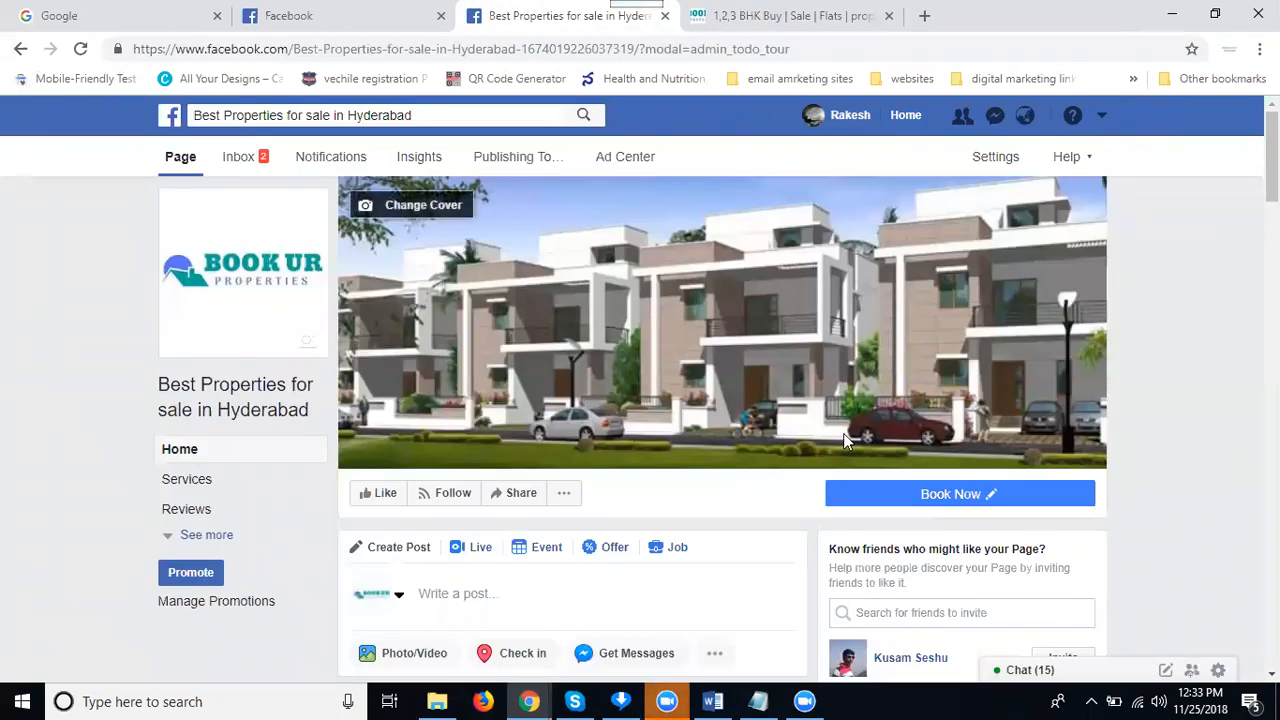
Start a new photo/video post on the page and choose to create a slideshow
scroll(845, 385, down, 3)
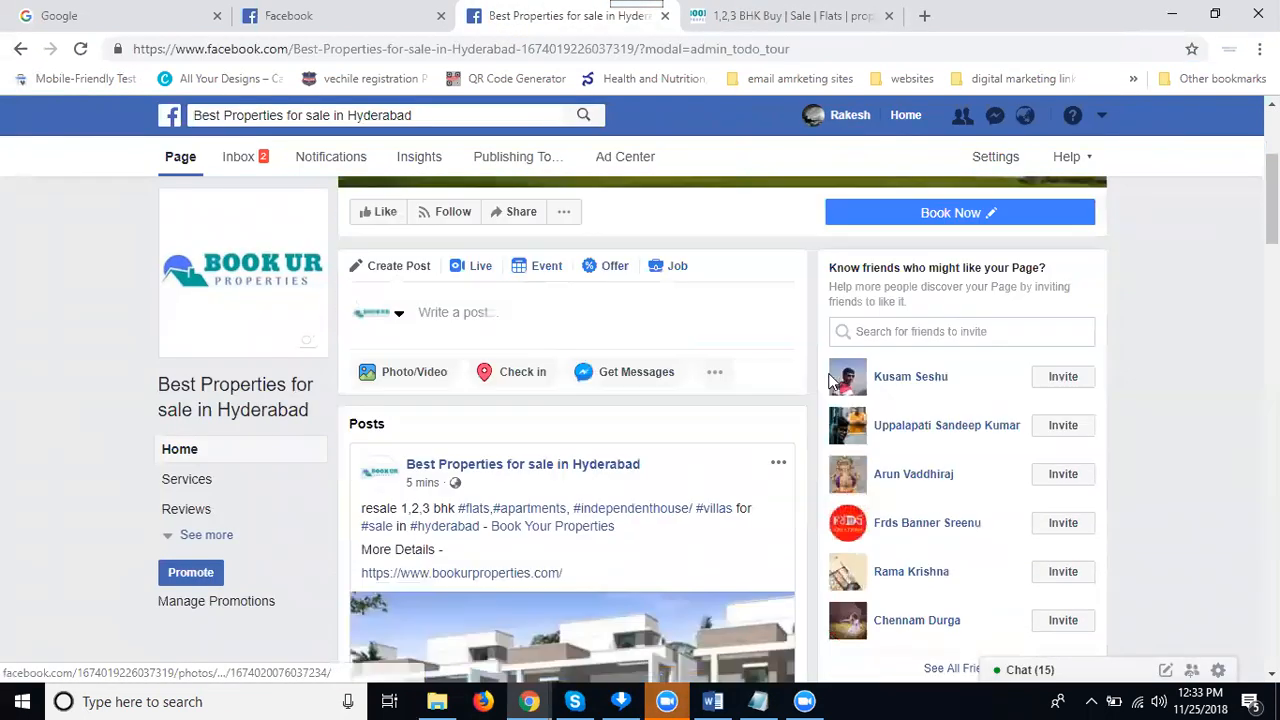
click(715, 375)
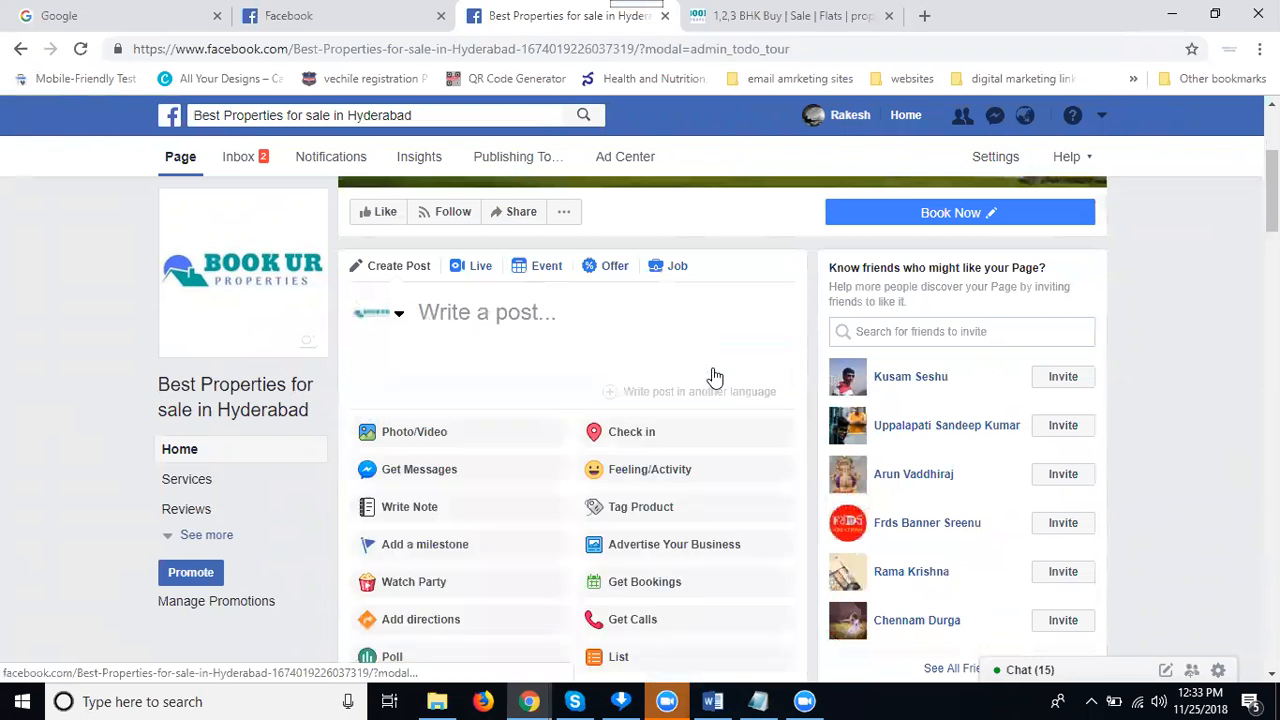
click(440, 440)
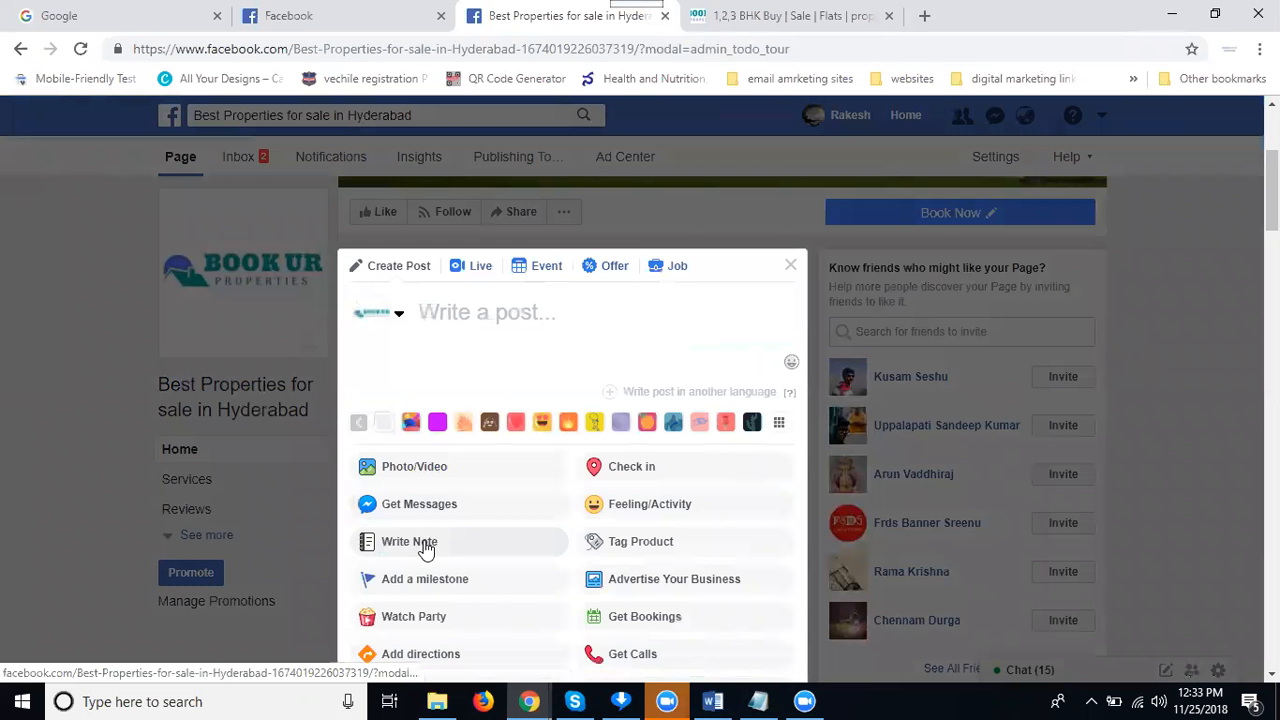
scroll(485, 593, down, 2)
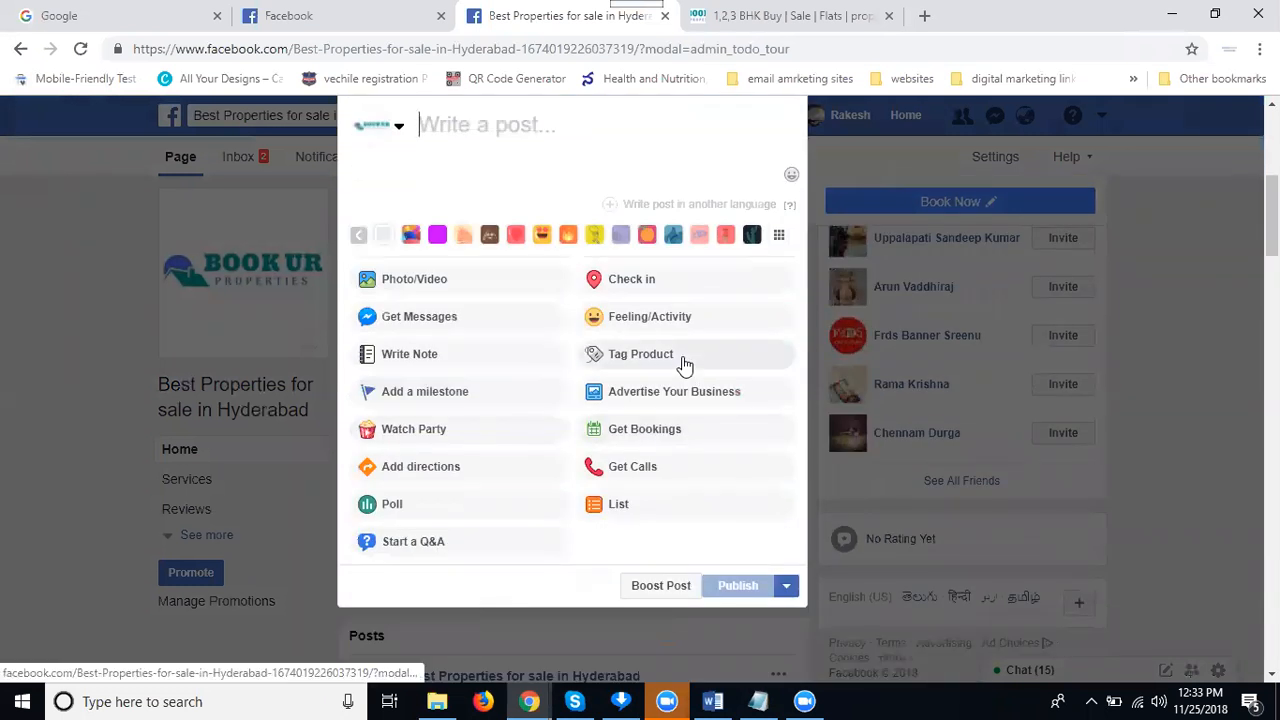
click(412, 285)
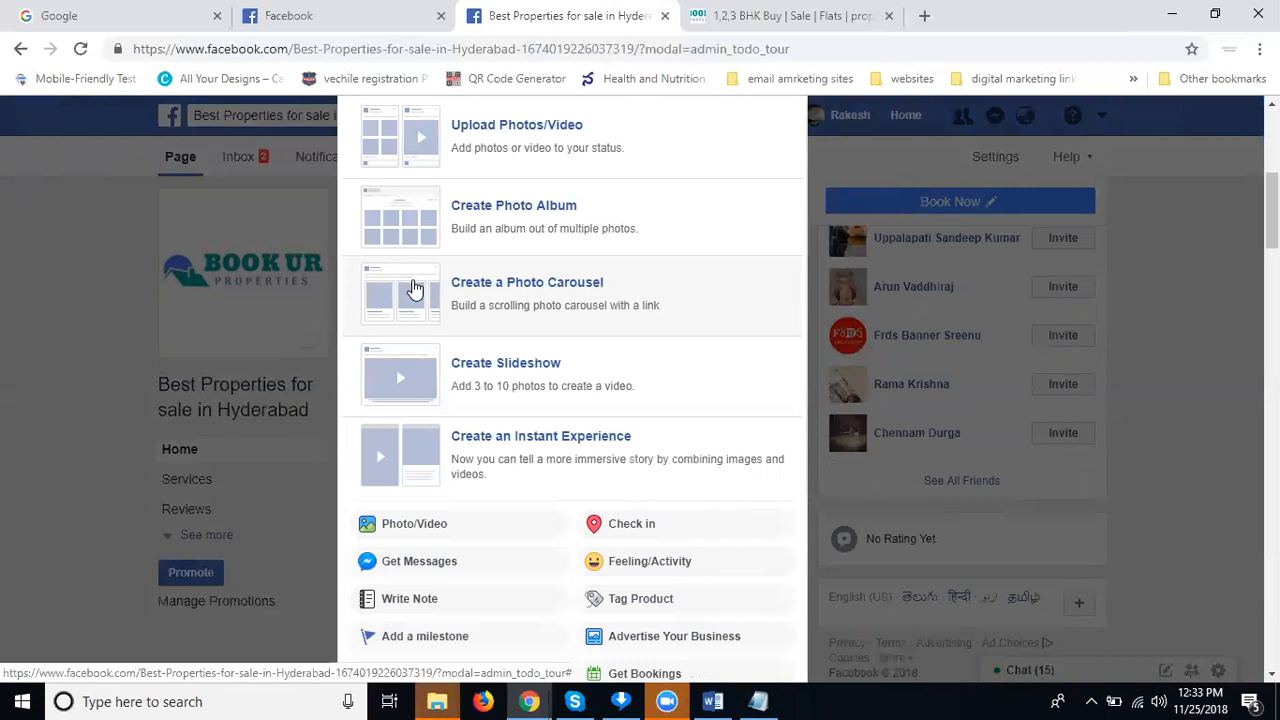
scroll(430, 300, up, 2)
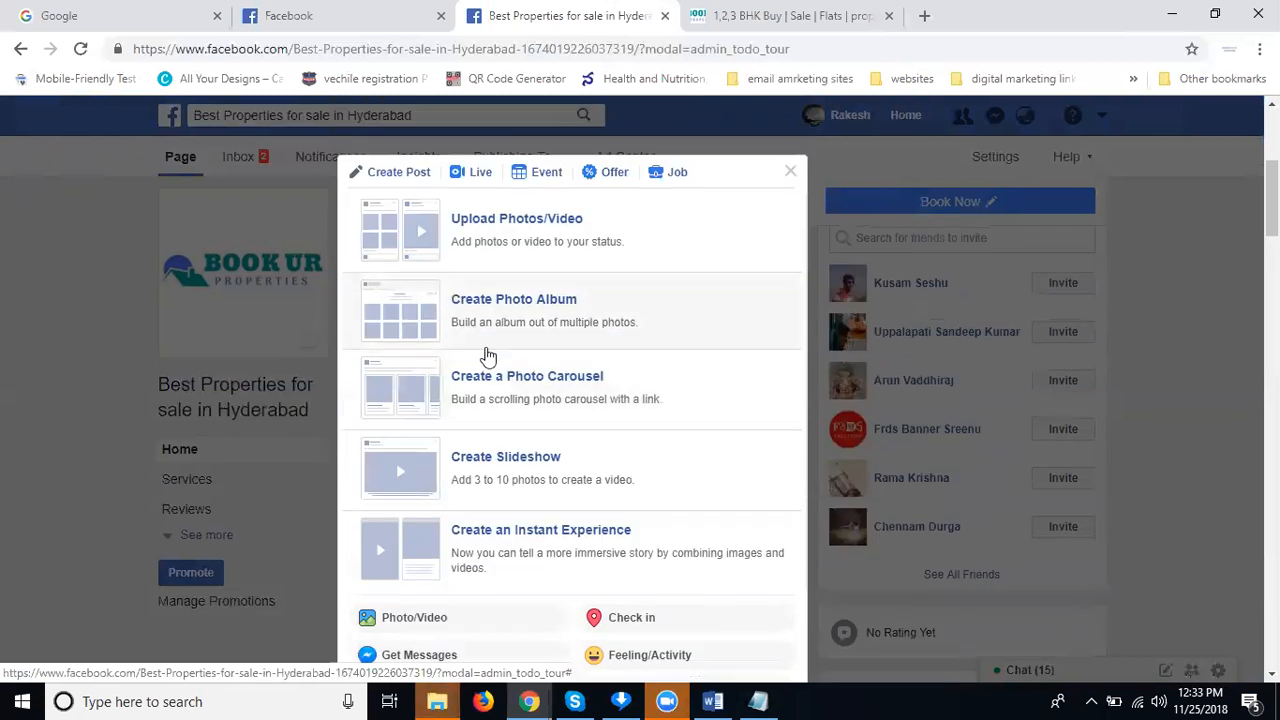
click(489, 465)
Begin adding photos to the slideshow by upload and open the "second hand aprtments" folder
click(276, 537)
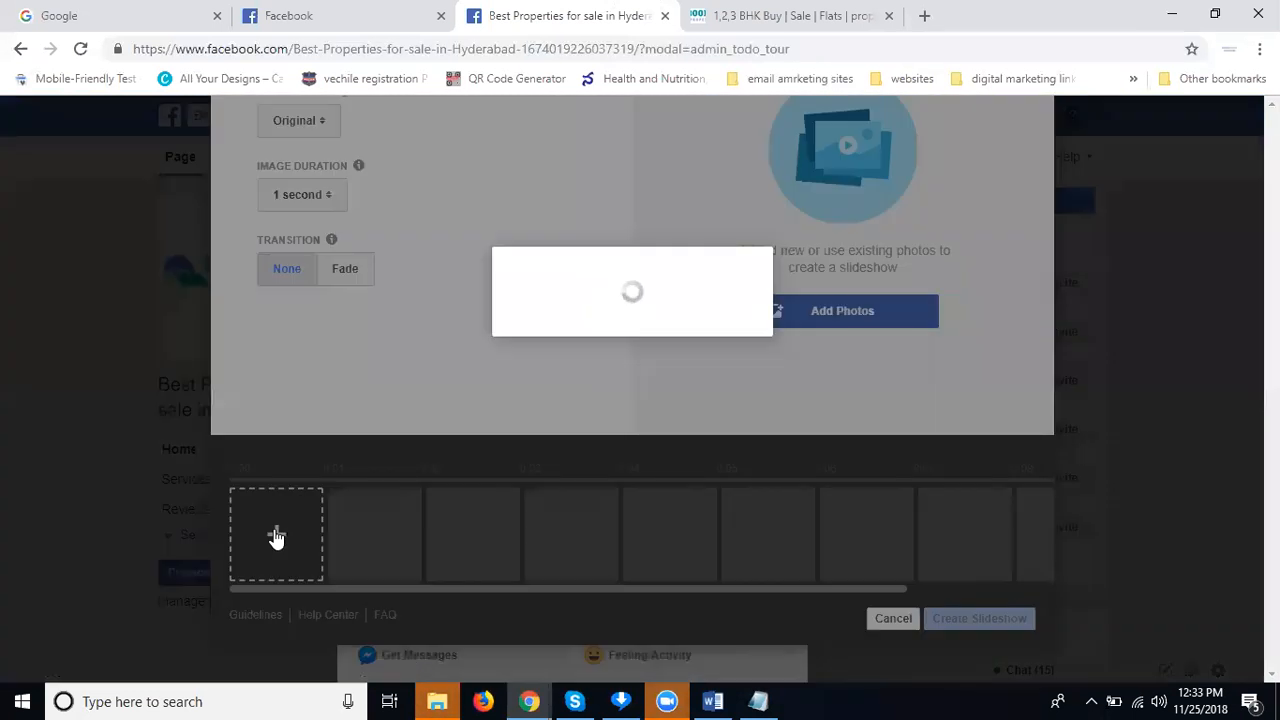
click(492, 226)
click(447, 187)
double_click(447, 187)
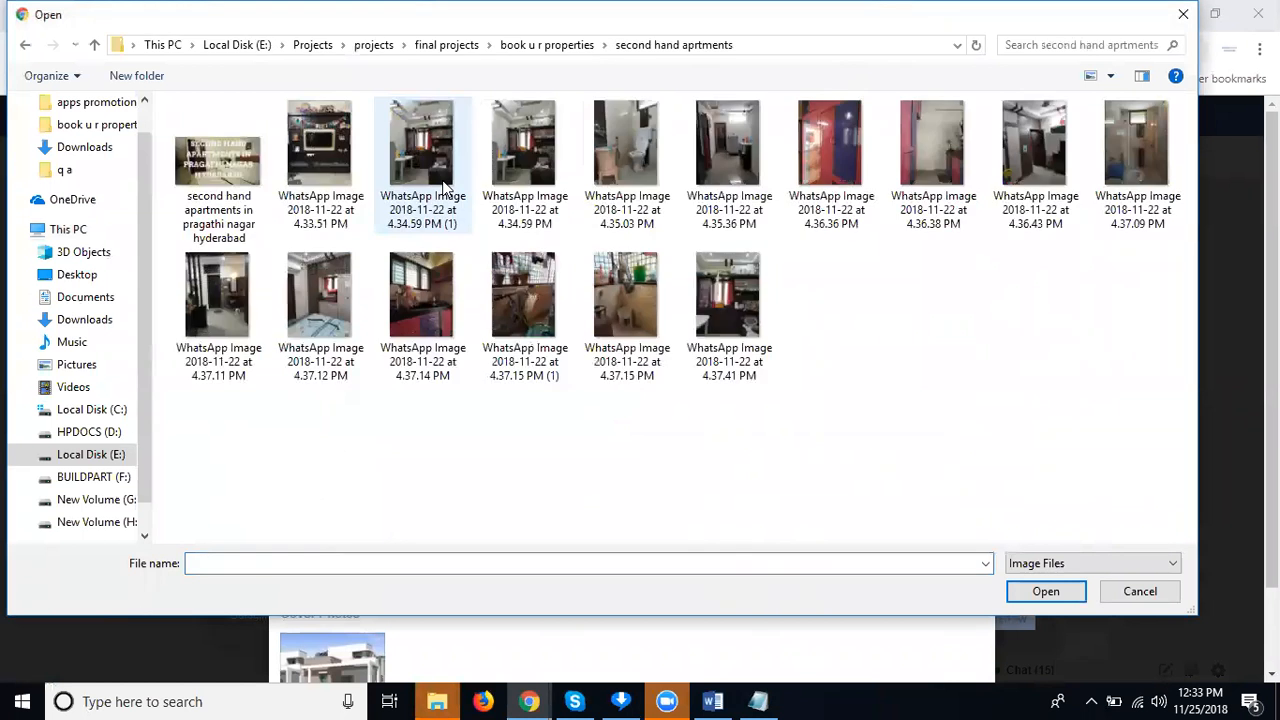
key(ctrl+a)
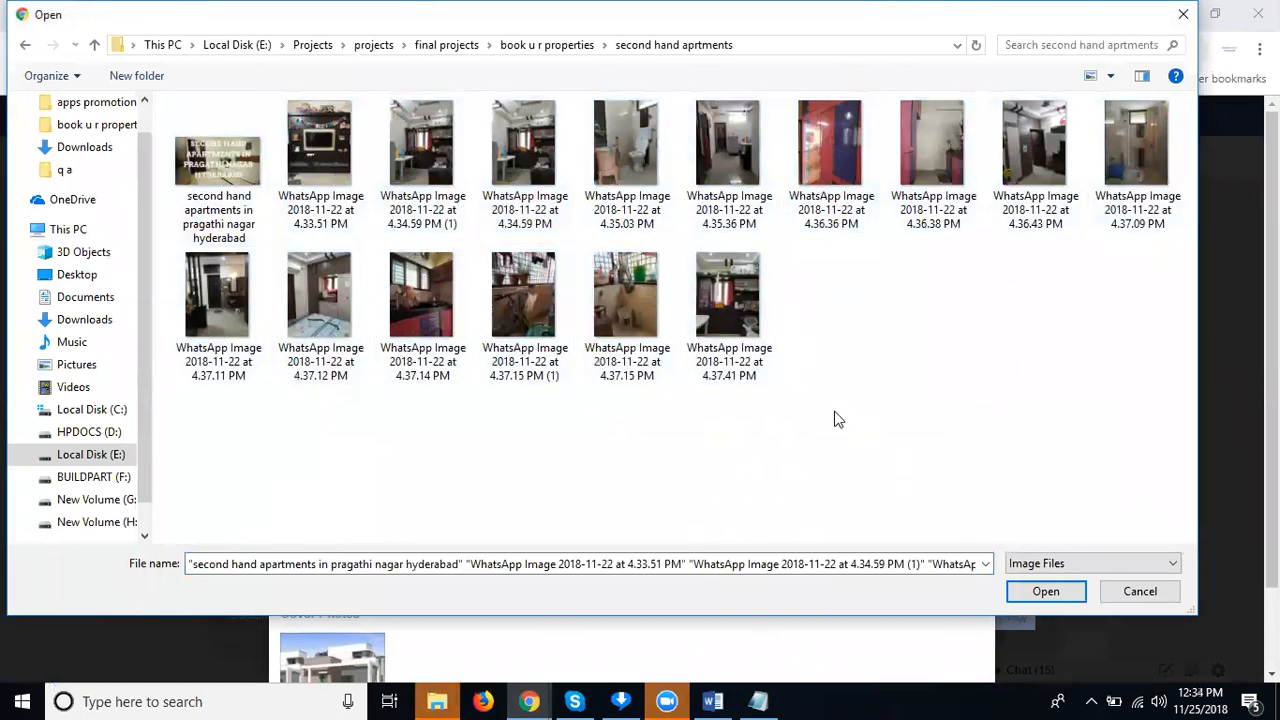
click(237, 170)
ctrl+click(320, 150)
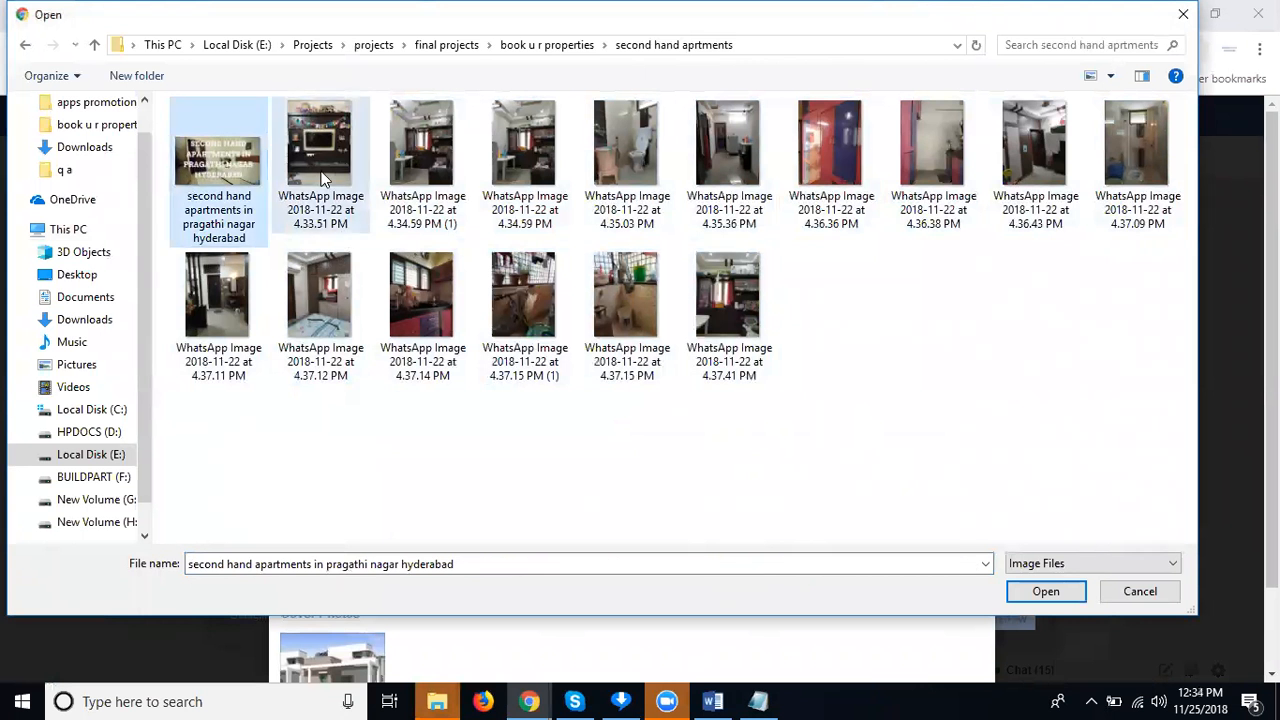
ctrl+click(414, 172)
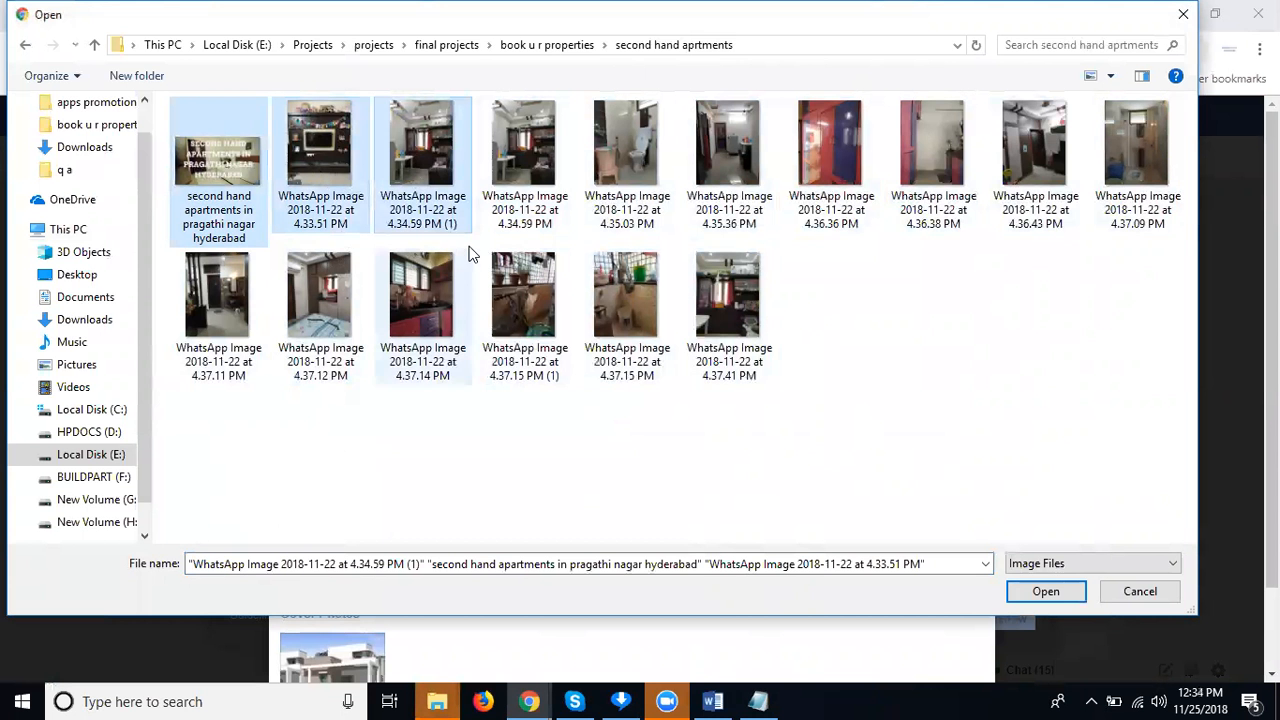
ctrl+click(843, 172)
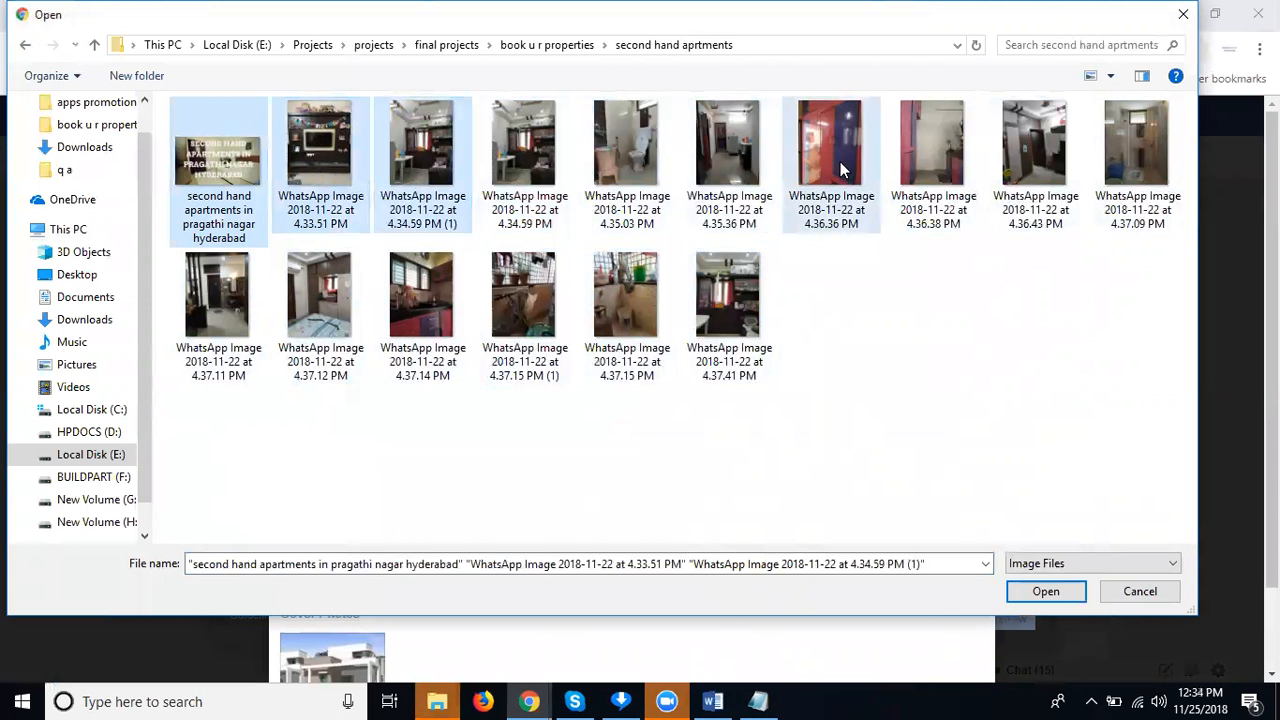
ctrl+click(735, 165)
ctrl+click(1137, 150)
ctrl+click(308, 327)
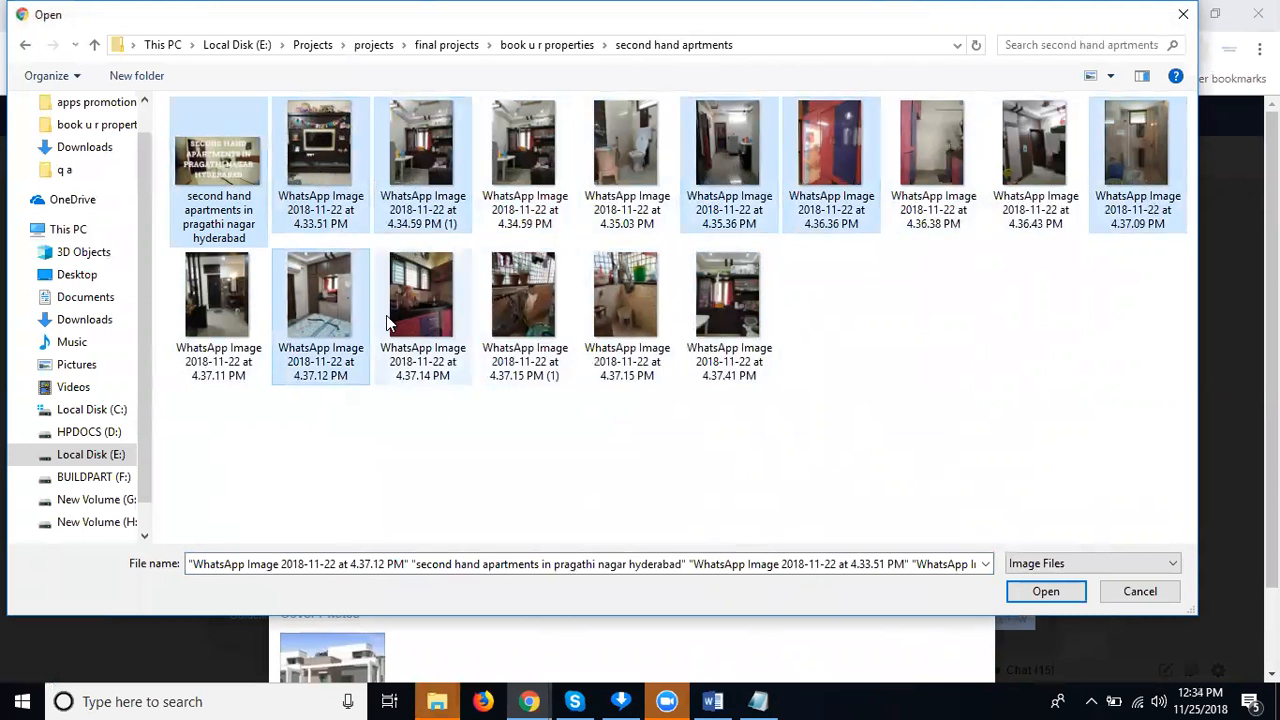
Upload the title image and WhatsApp photos 4.33.51, both 4.34.59, 4.36.36, 4.36.38, 4.36.43, 4.37.11, 4.37.12 and 4.37.15 (1) to the slideshow
click(512, 300)
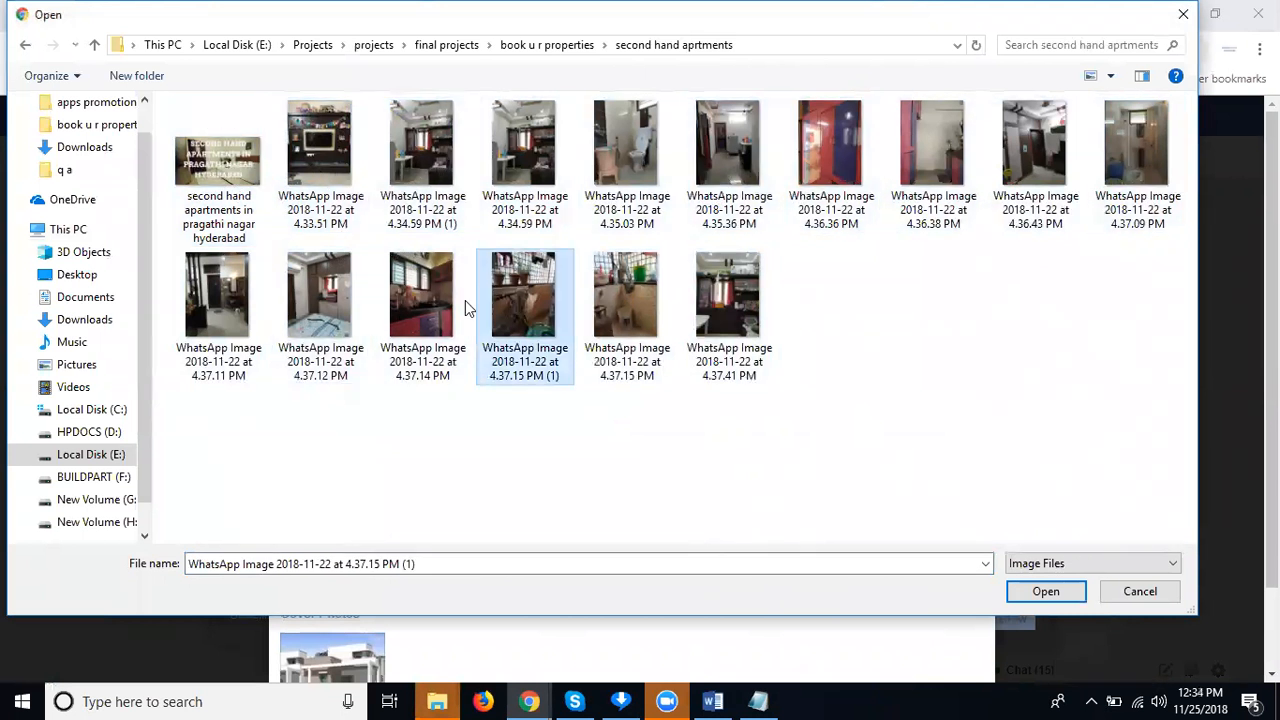
ctrl+click(330, 298)
ctrl+click(224, 312)
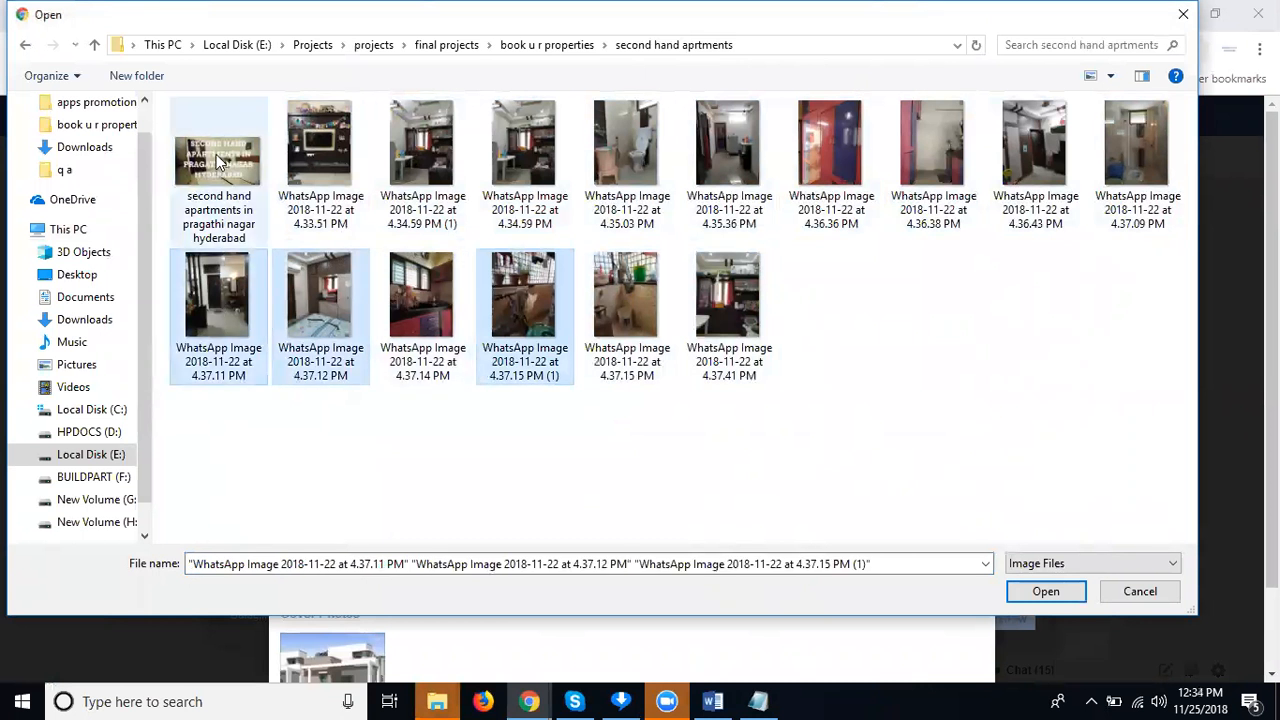
ctrl+click(218, 215)
ctrl+click(324, 150)
ctrl+click(425, 155)
ctrl+click(500, 165)
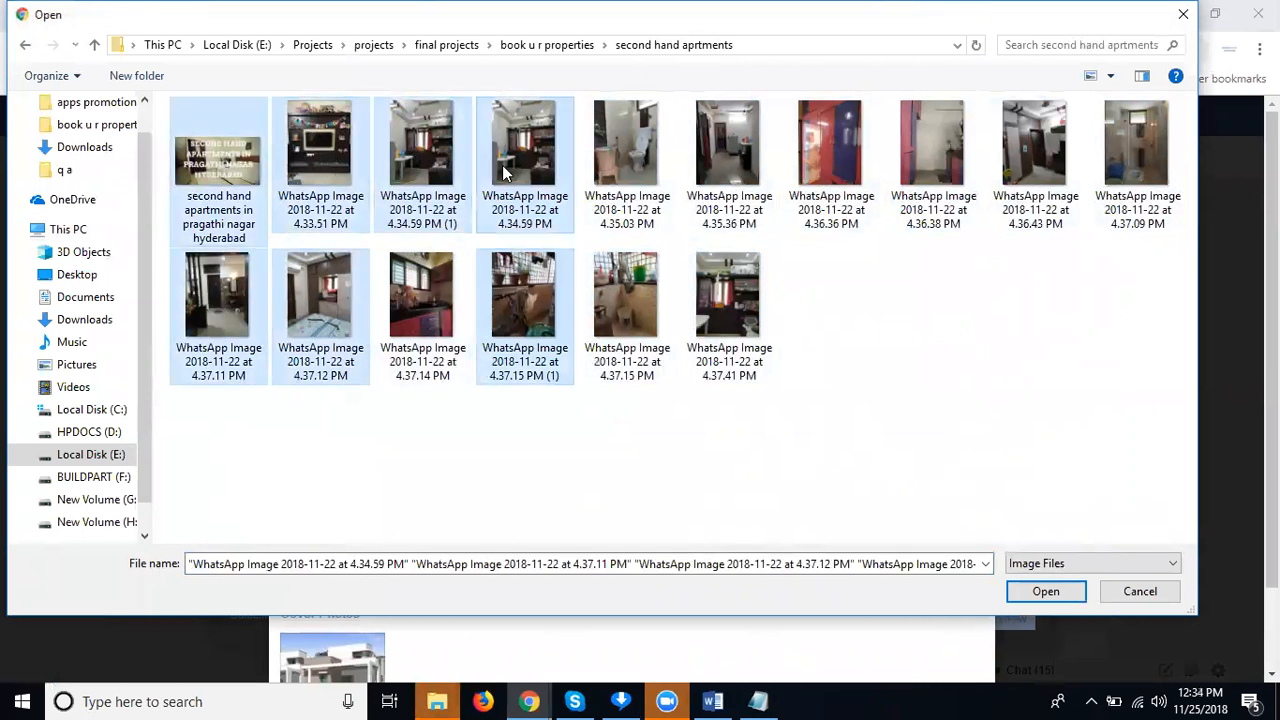
ctrl+click(890, 162)
ctrl+click(862, 154)
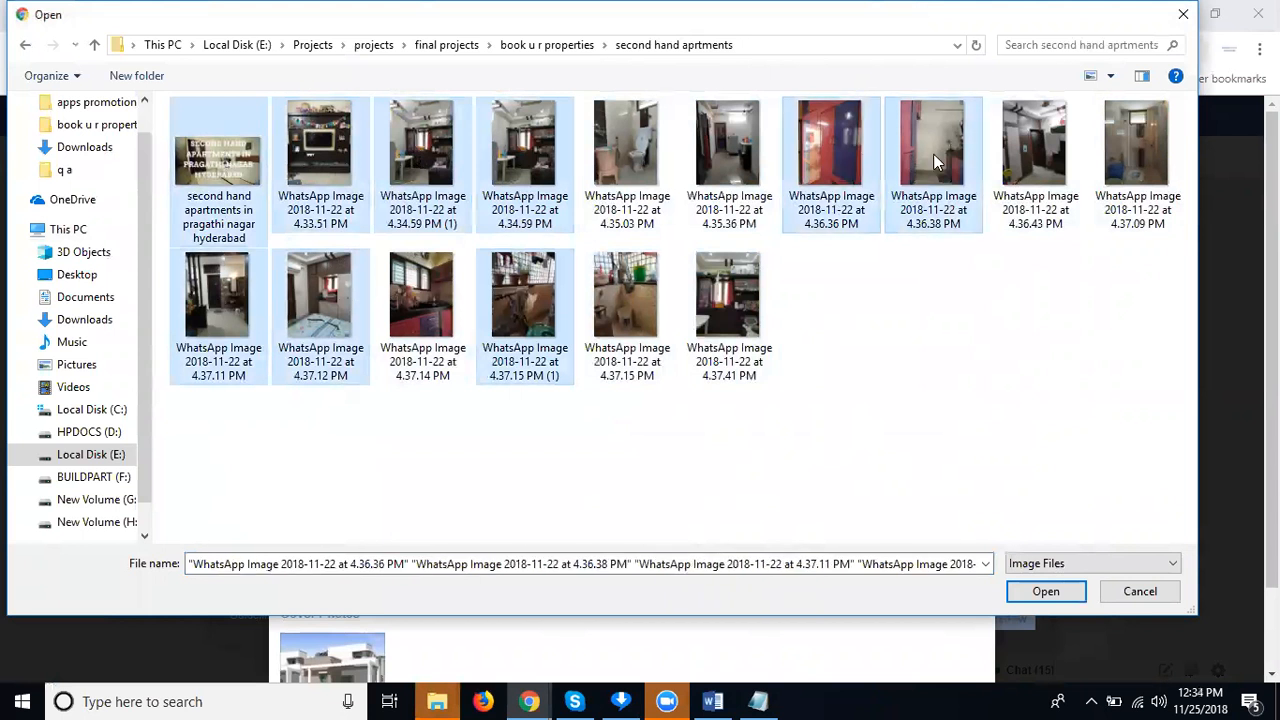
ctrl+click(1040, 163)
click(1045, 591)
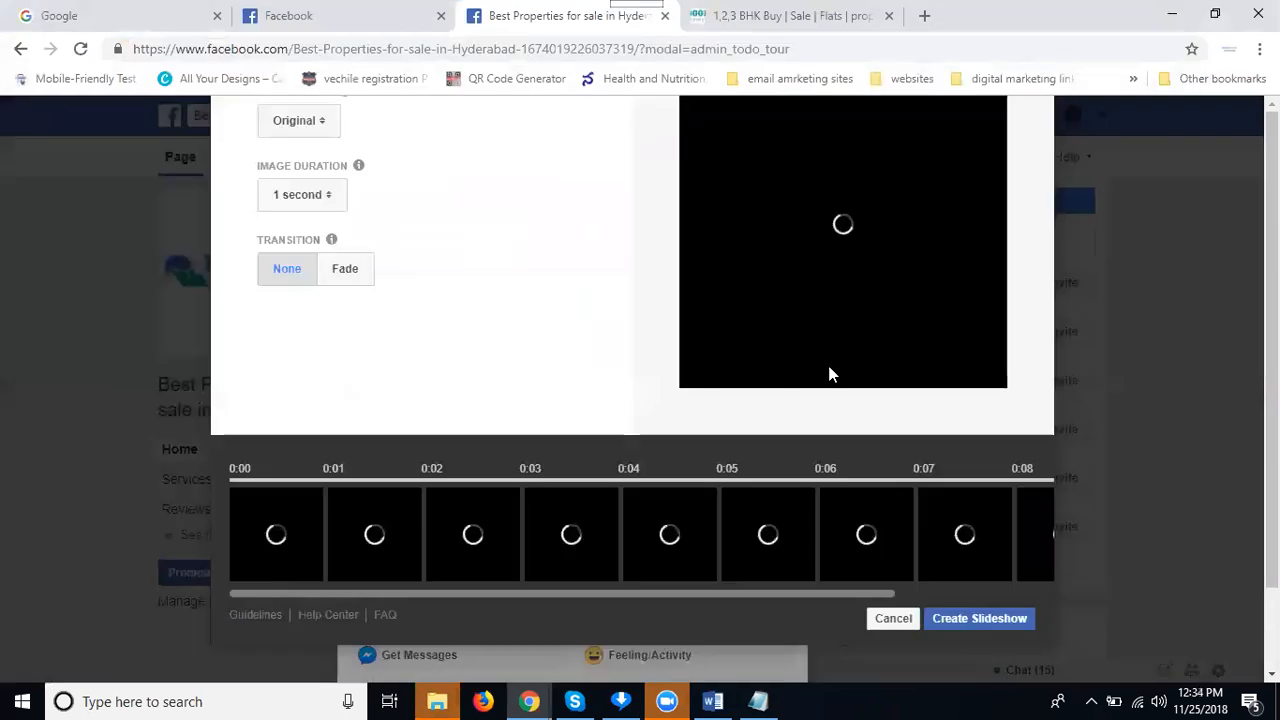
Replace the last slideshow photo with the "bookurproperties contact us" image from the "book u r properties" folder
drag(754, 594, 1012, 597)
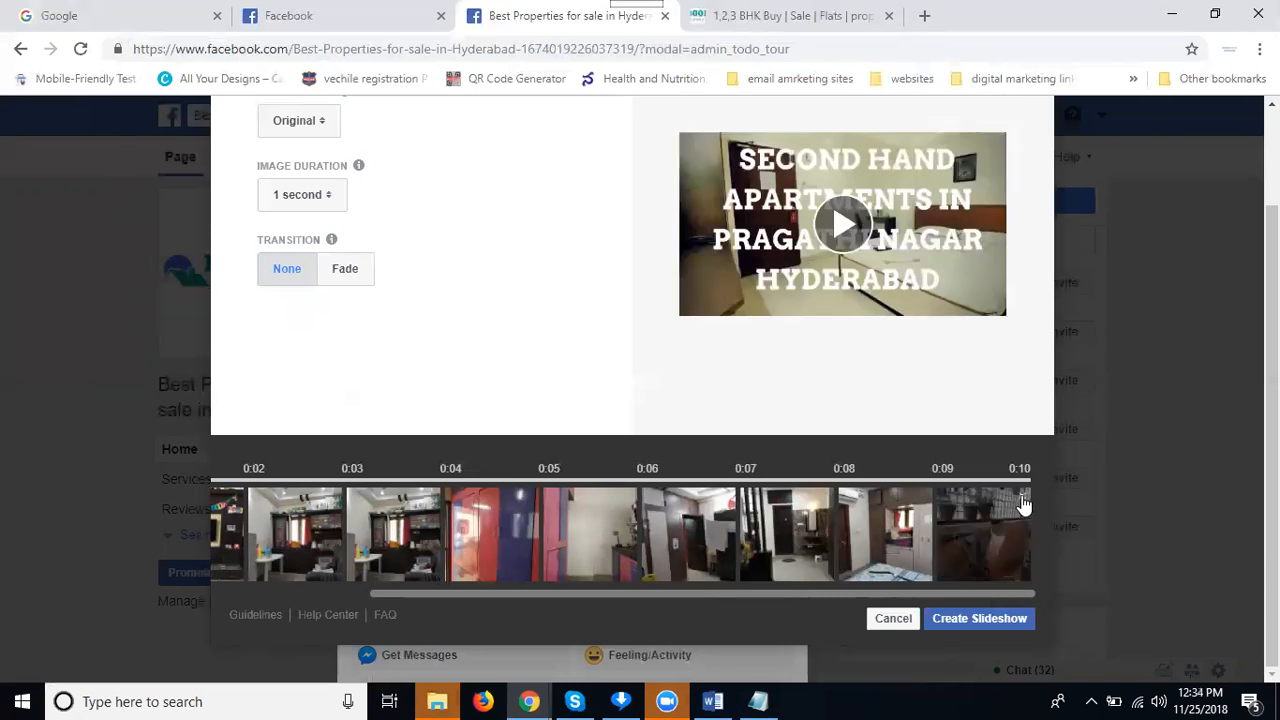
click(1003, 532)
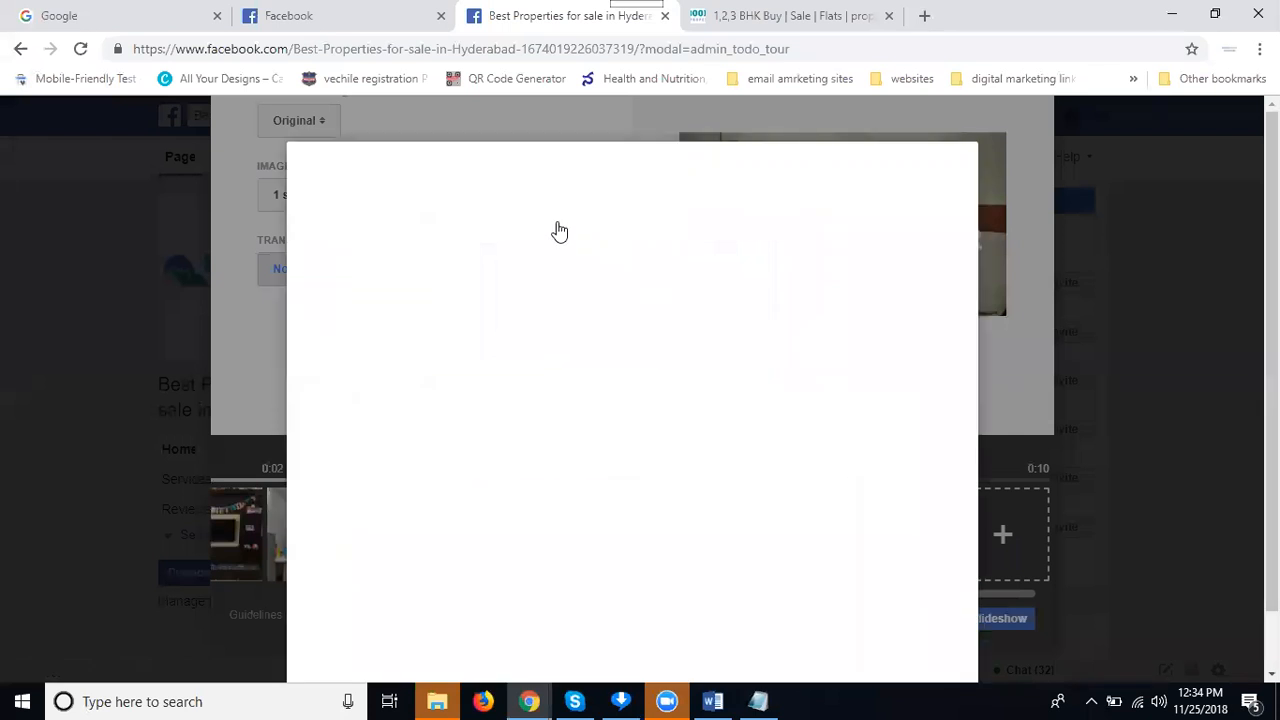
click(505, 223)
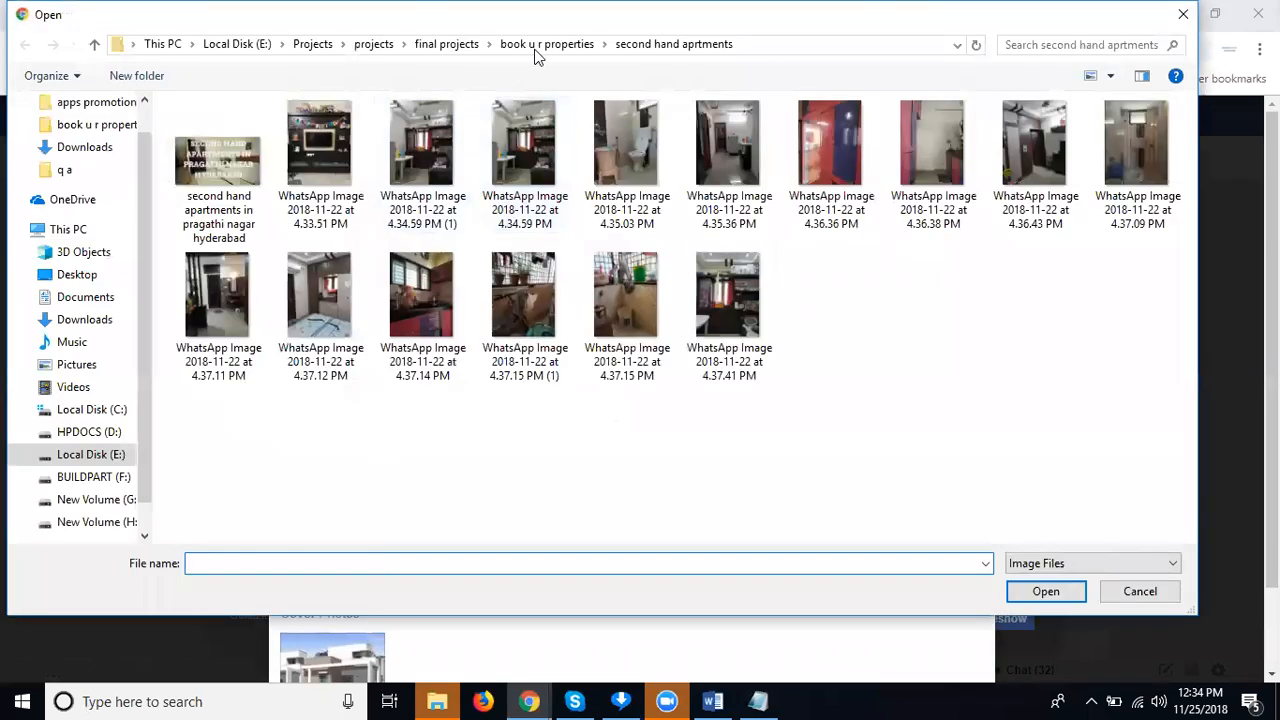
click(540, 45)
click(930, 165)
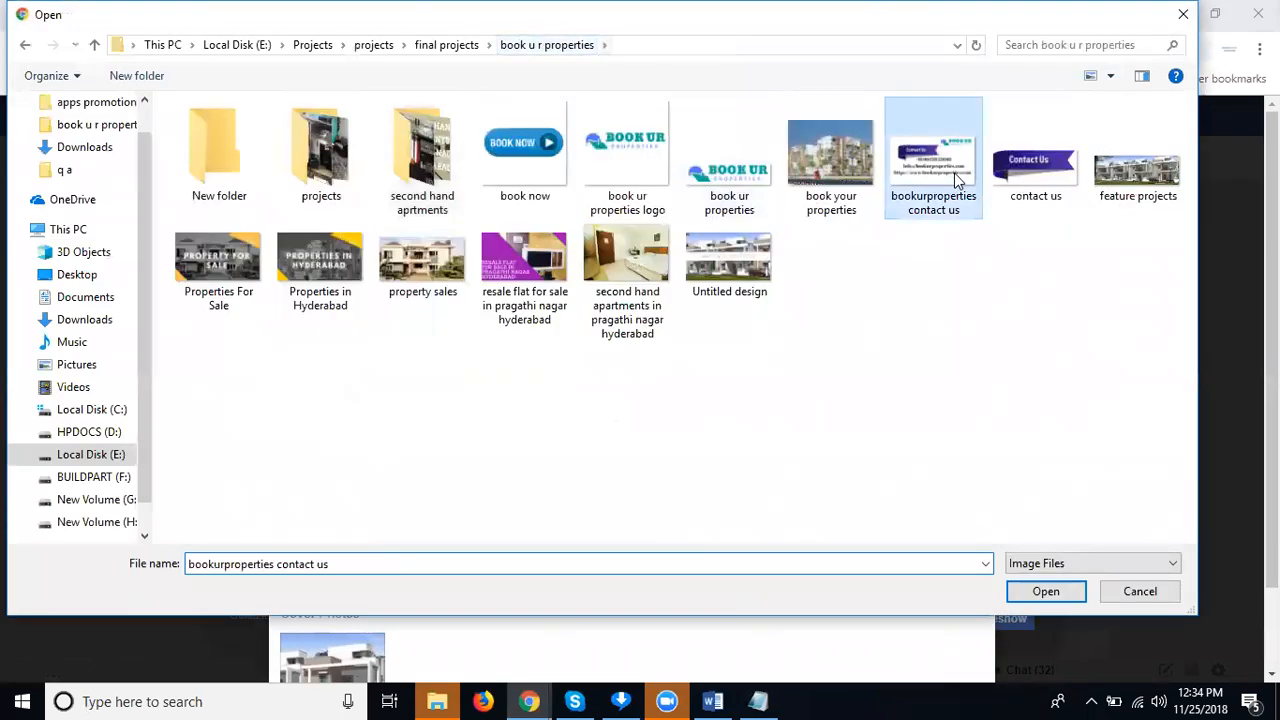
double_click(955, 178)
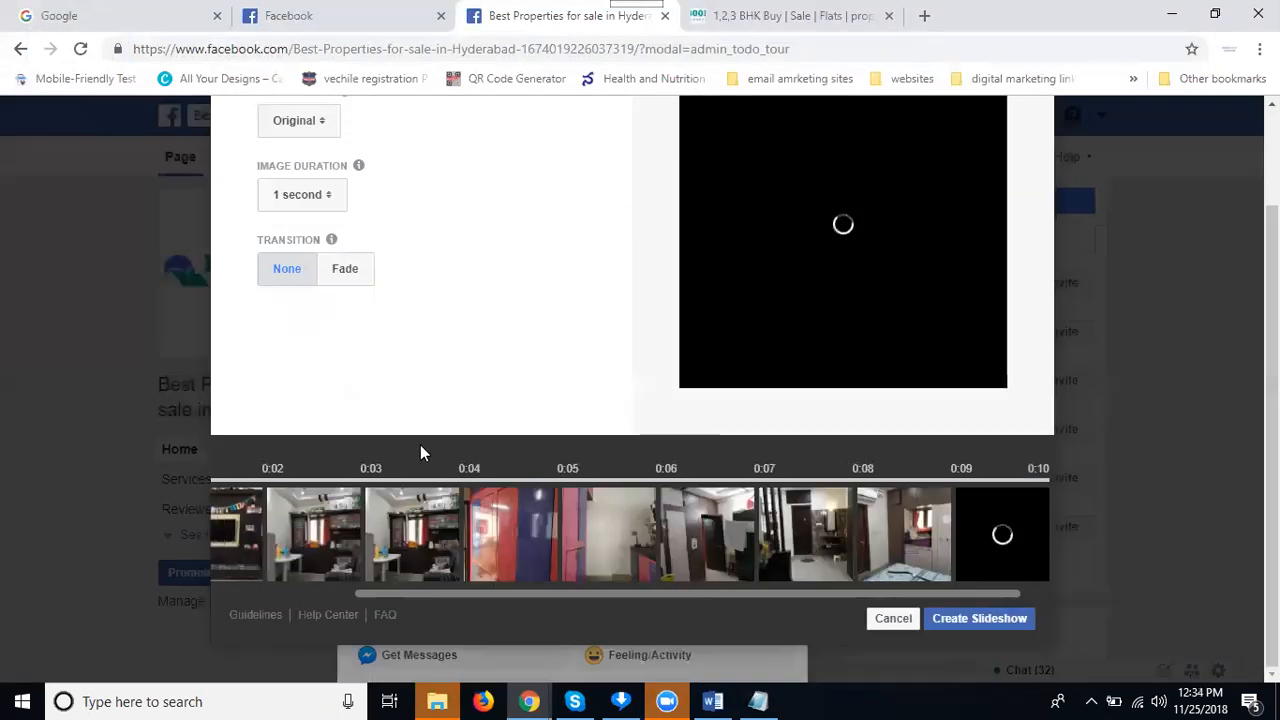
Set the slideshow's image duration to 5 seconds and review the slides from the beginning
click(297, 194)
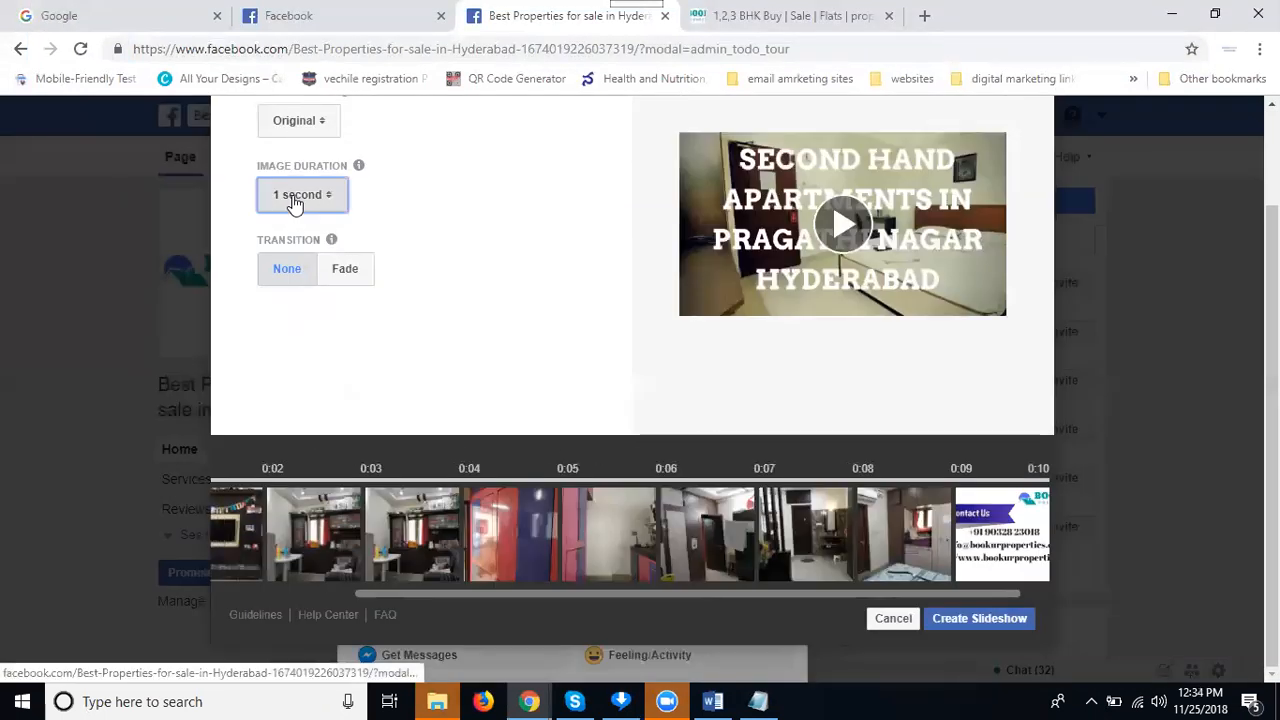
click(299, 284)
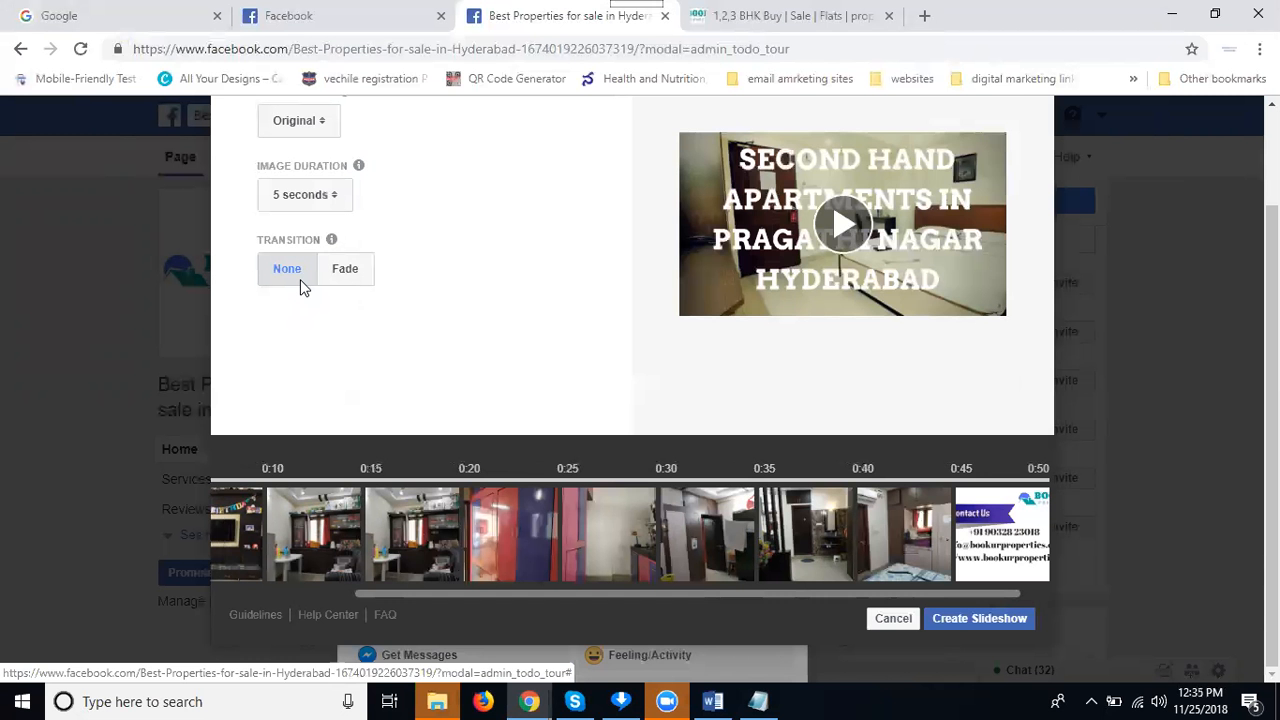
drag(399, 598, 268, 598)
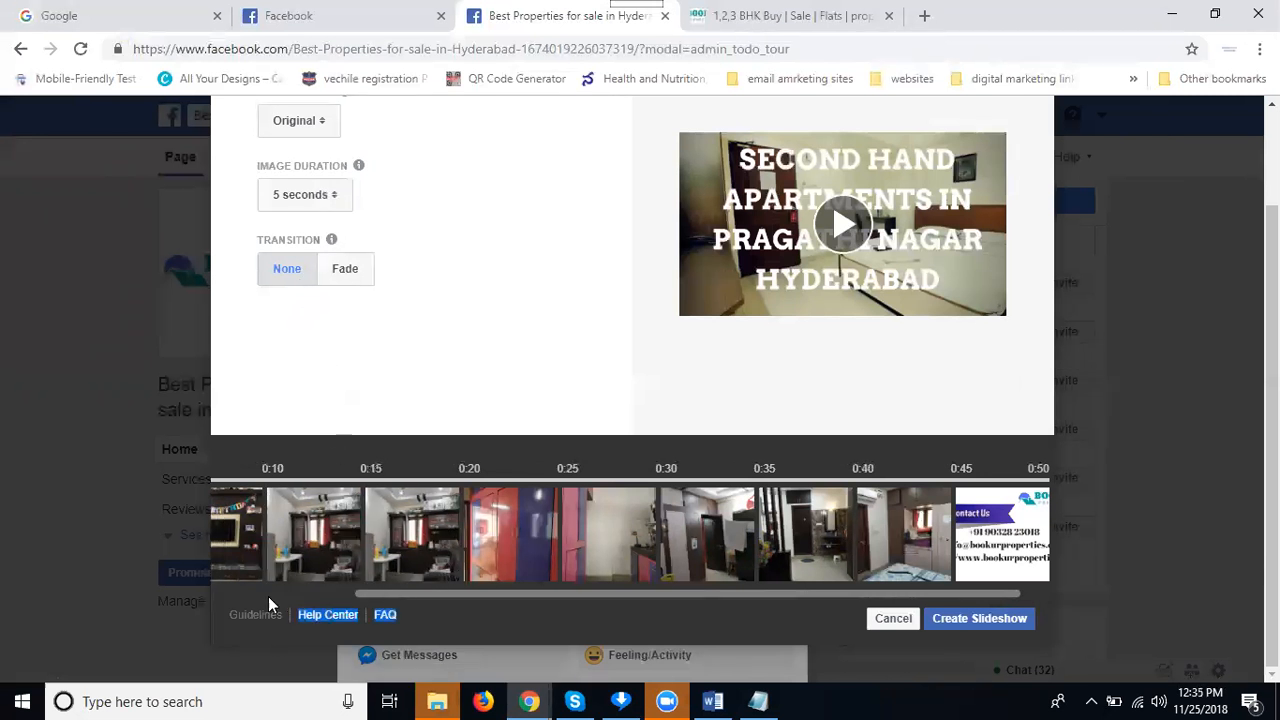
click(333, 595)
drag(587, 593, 457, 600)
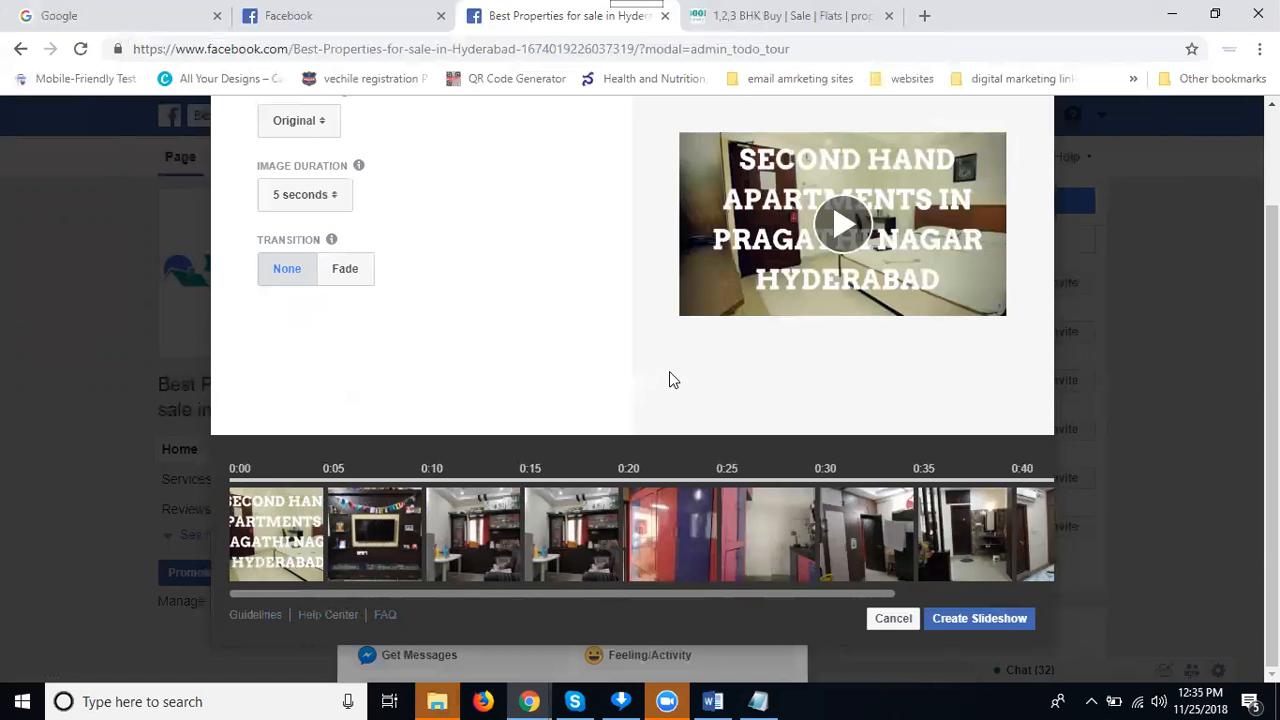
Look over the slideshow's music options and create the slideshow with no transition
scroll(430, 270, up, 1)
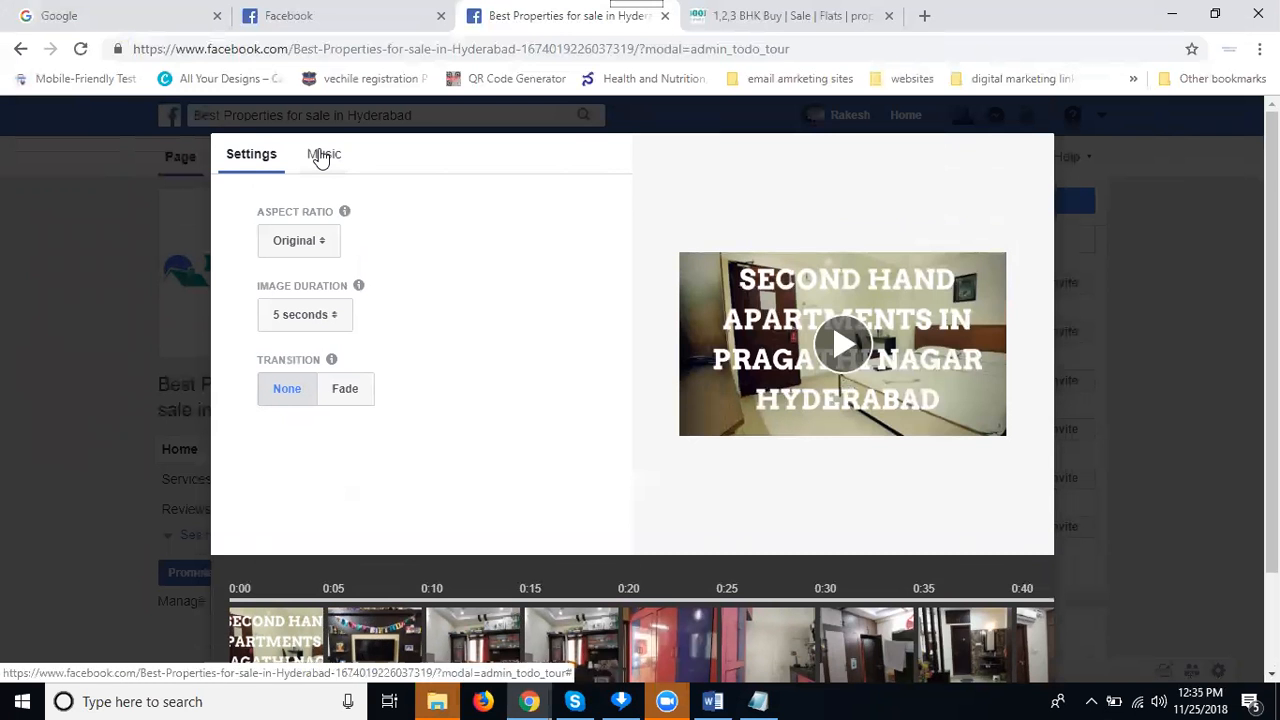
click(322, 156)
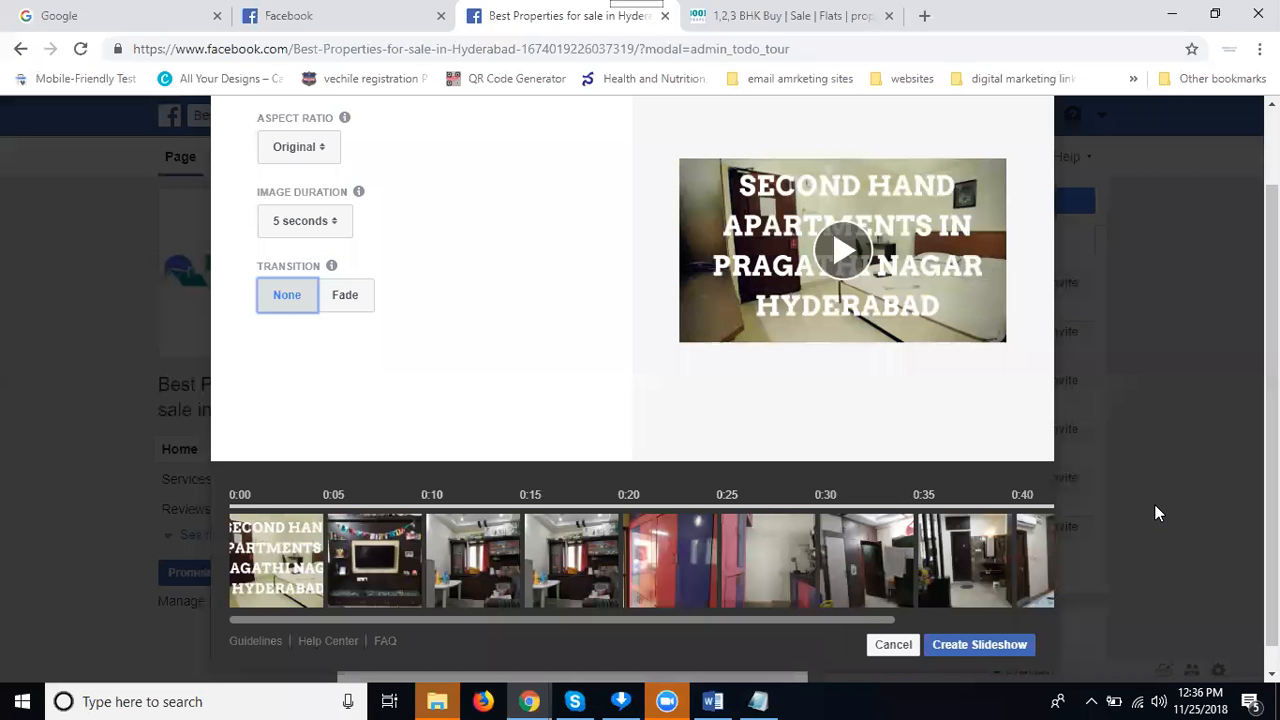
click(958, 648)
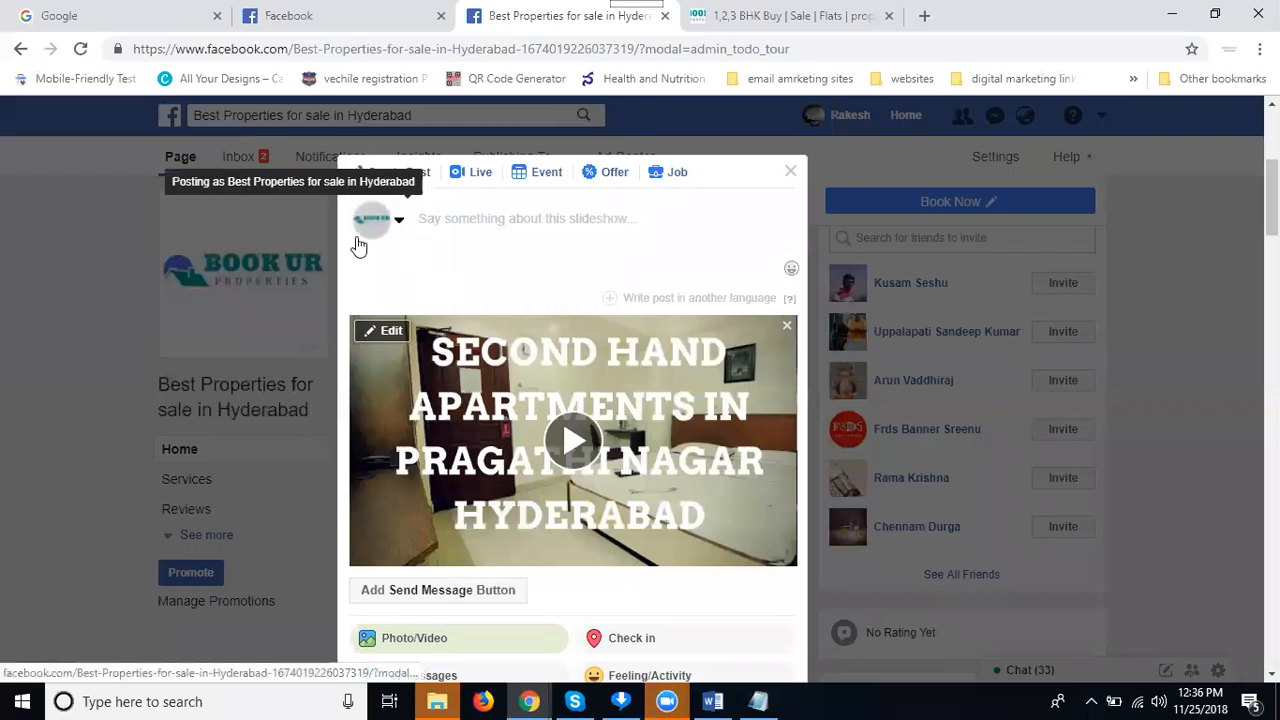
Switch to File Explorer, closing the Zoom recording folder and bringing up the "book u r properties" folder
click(447, 700)
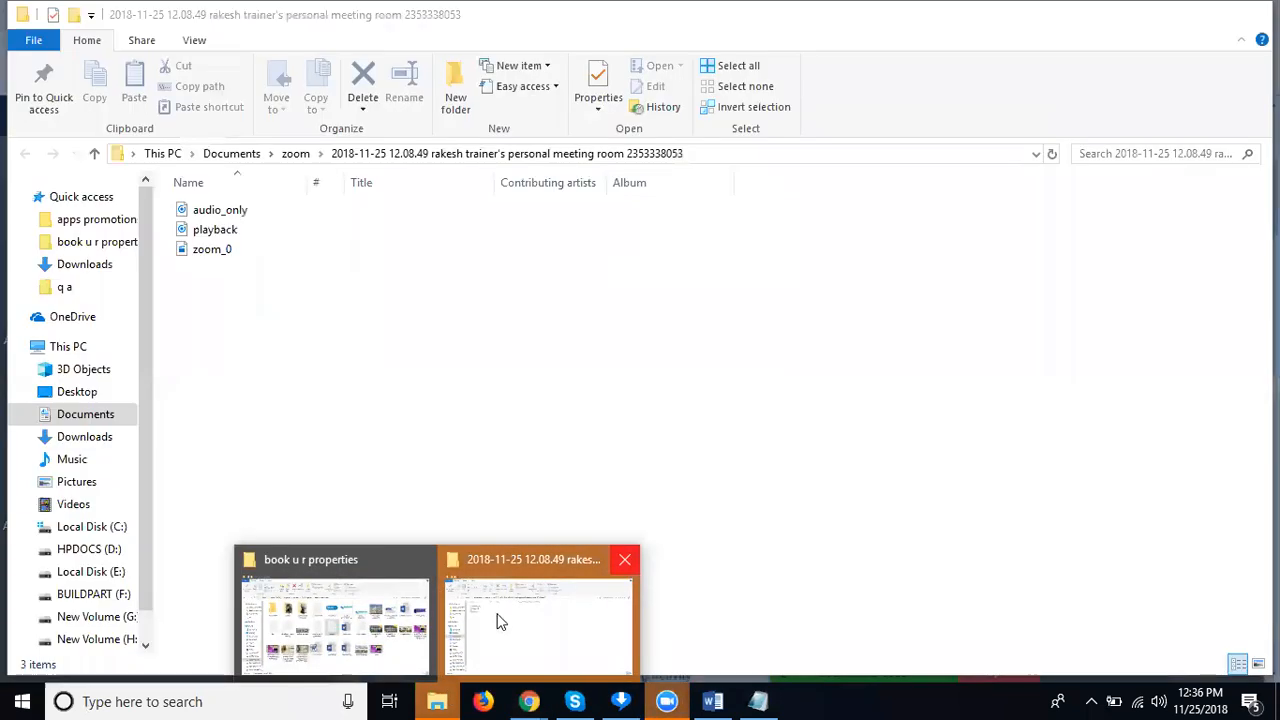
click(626, 560)
click(449, 625)
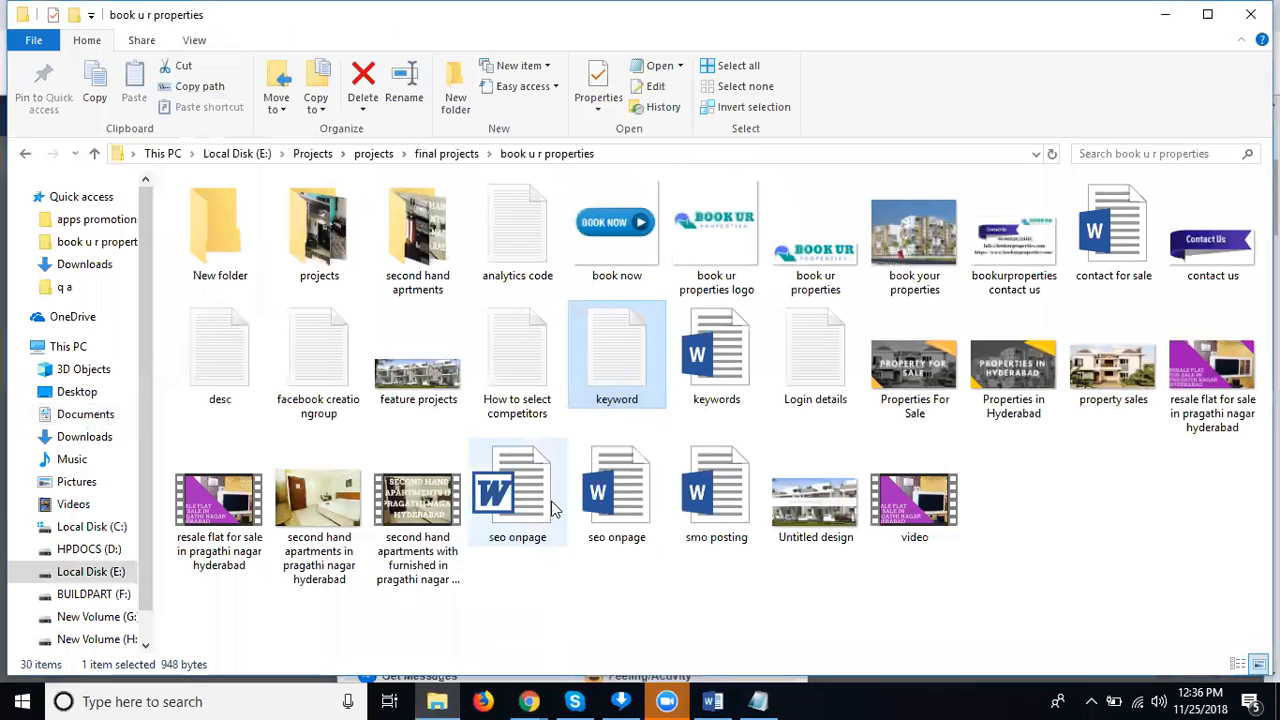
Copy the file name of the video "second hand apartments with furnished in pragathi nagar hyderabad"
click(435, 566)
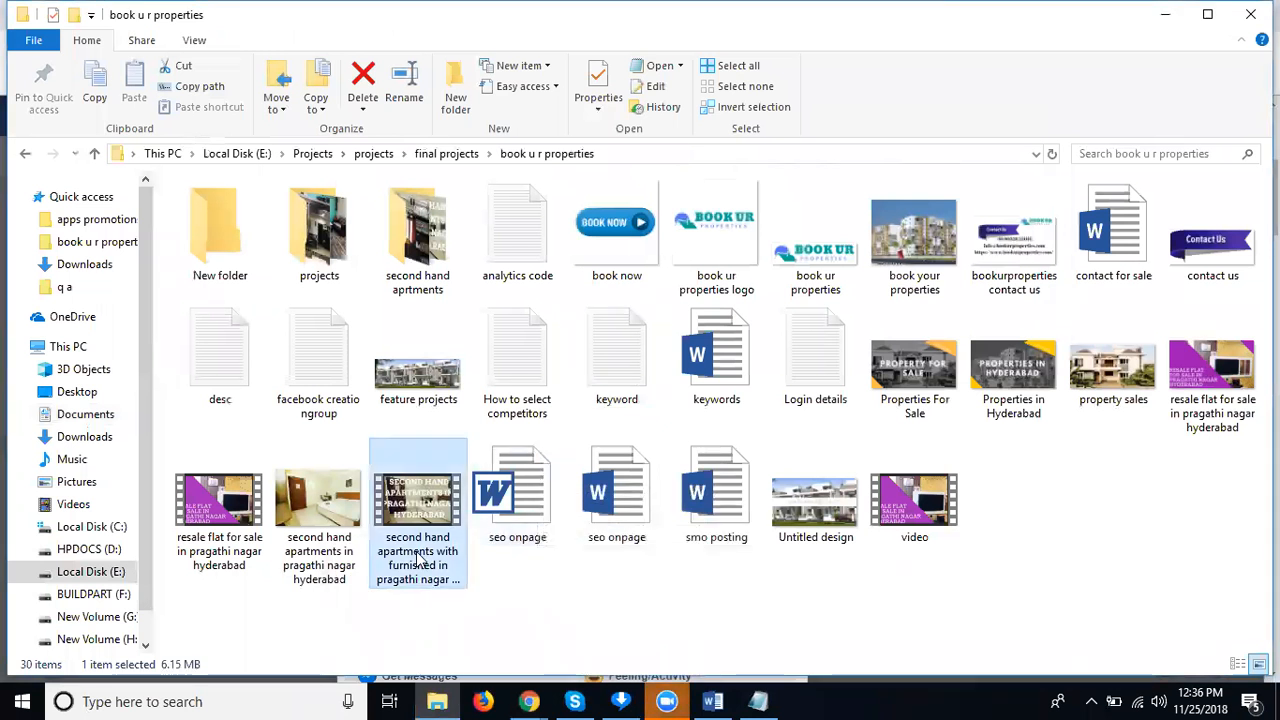
click(433, 567)
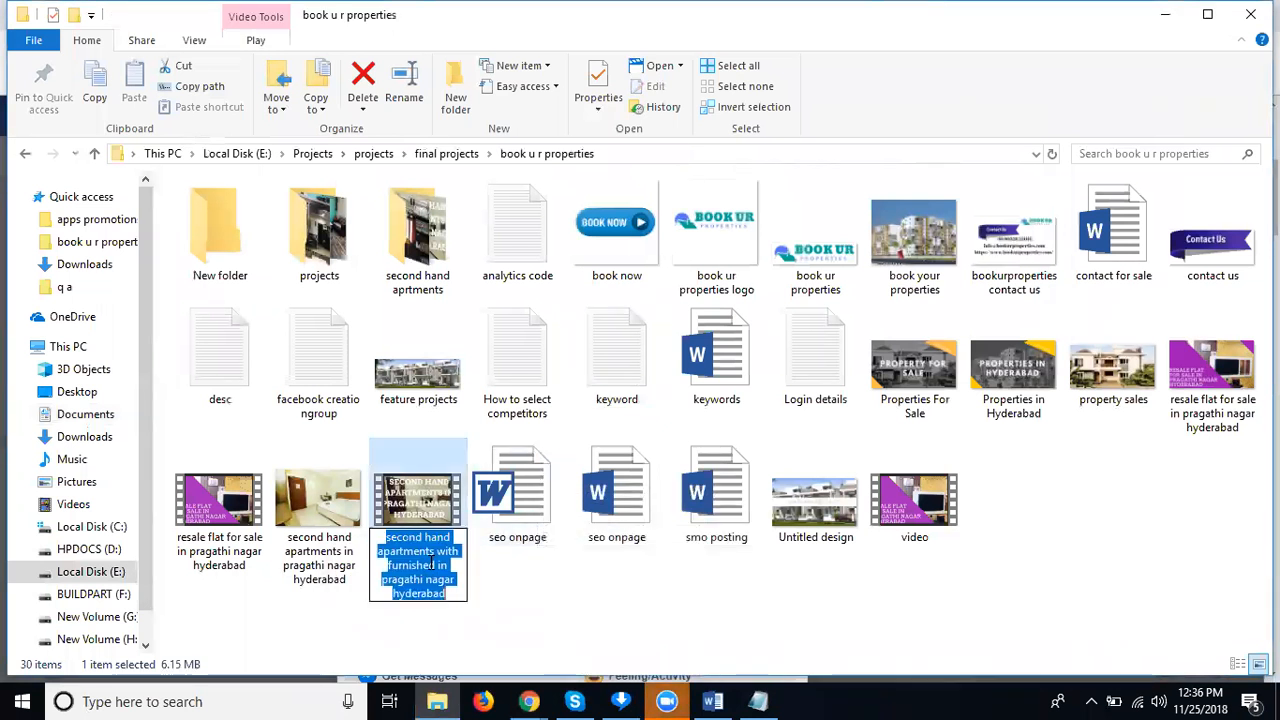
right_click(432, 565)
click(489, 367)
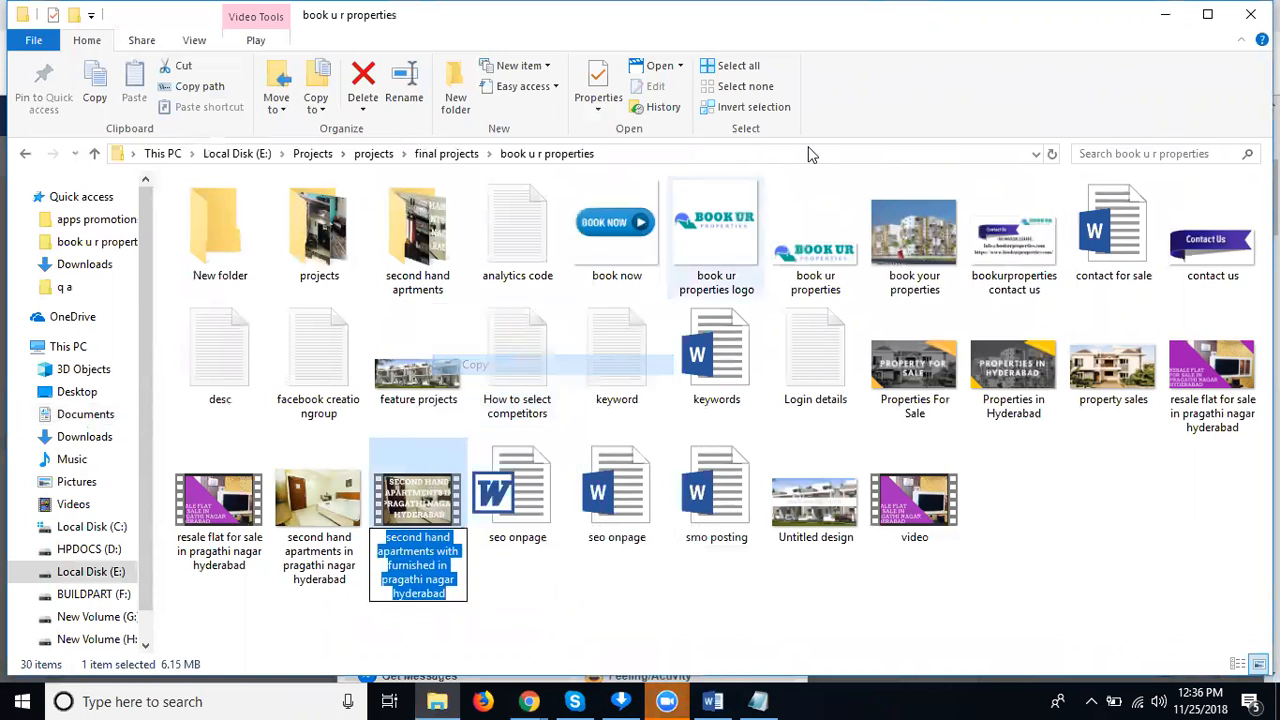
Return to the Facebook post and paste the copied file name as the slideshow's description
click(1165, 14)
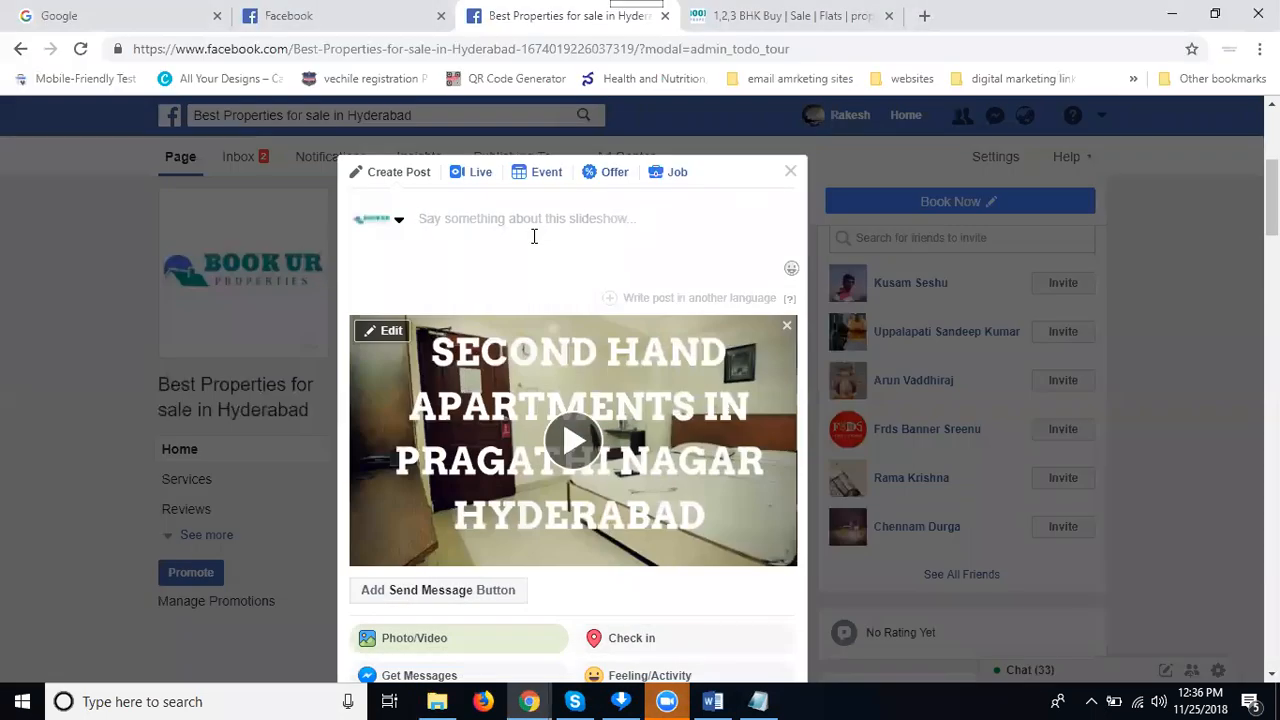
click(534, 236)
key(ctrl+v)
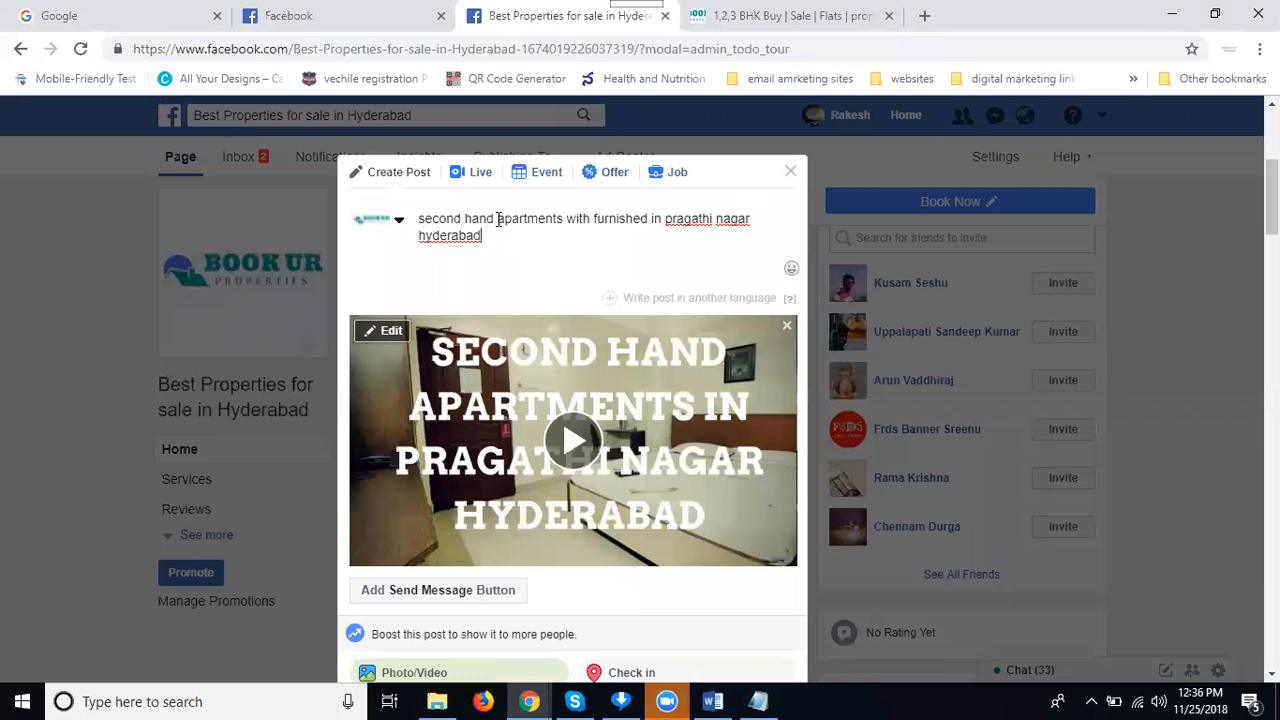
Turn the description's keywords into #apartments and #pragathinagar hashtags, and insert "For #Sale" before "in"
click(496, 218)
text(#)
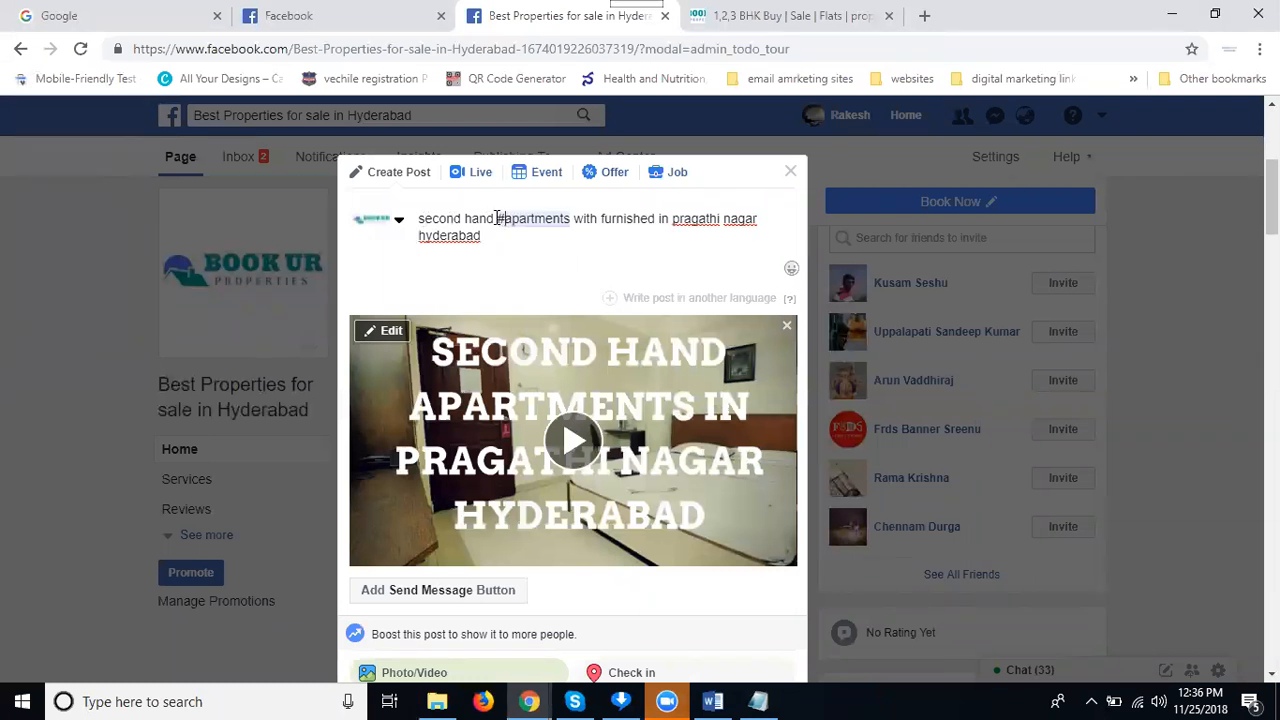
click(671, 219)
text(#)
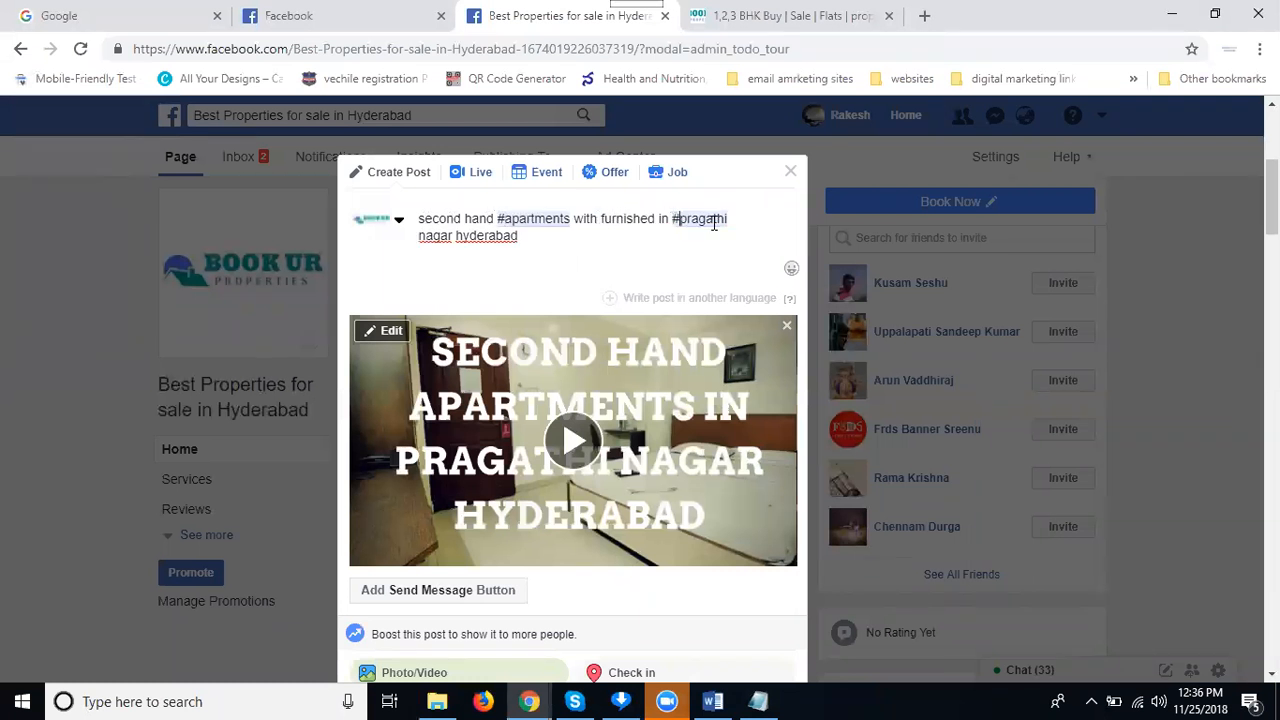
click(420, 236)
key(BackSpace)
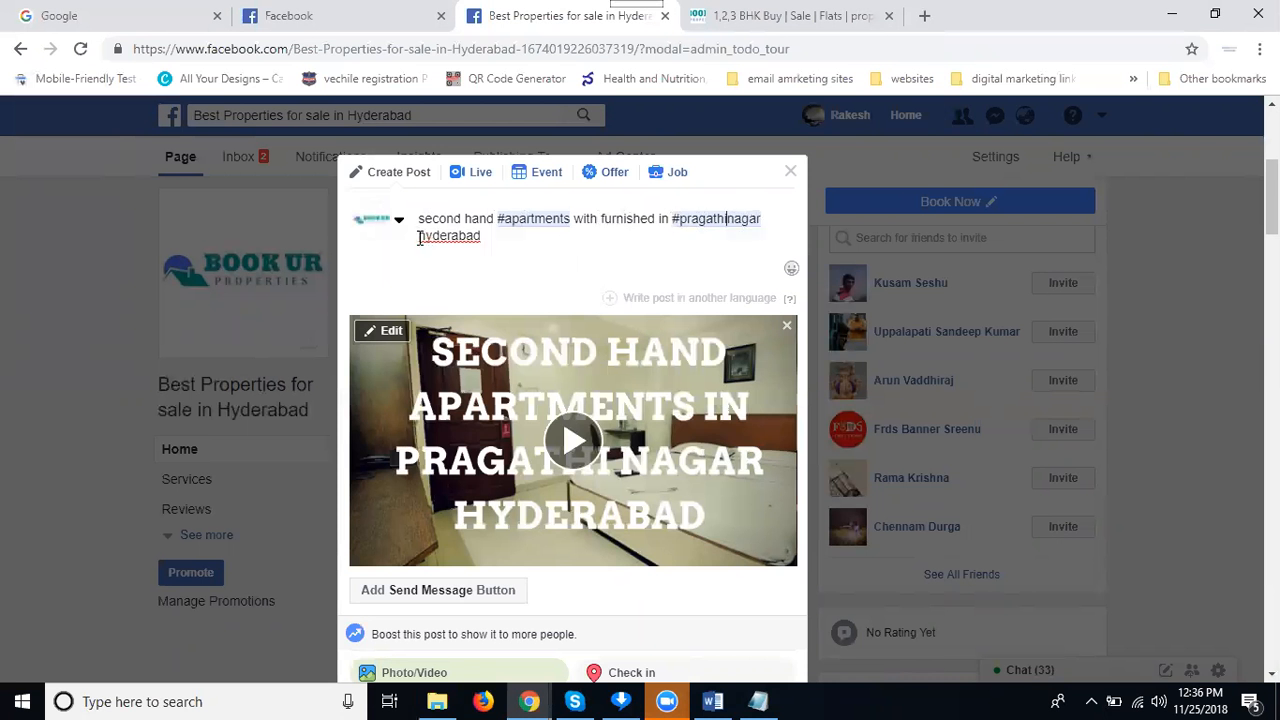
click(658, 218)
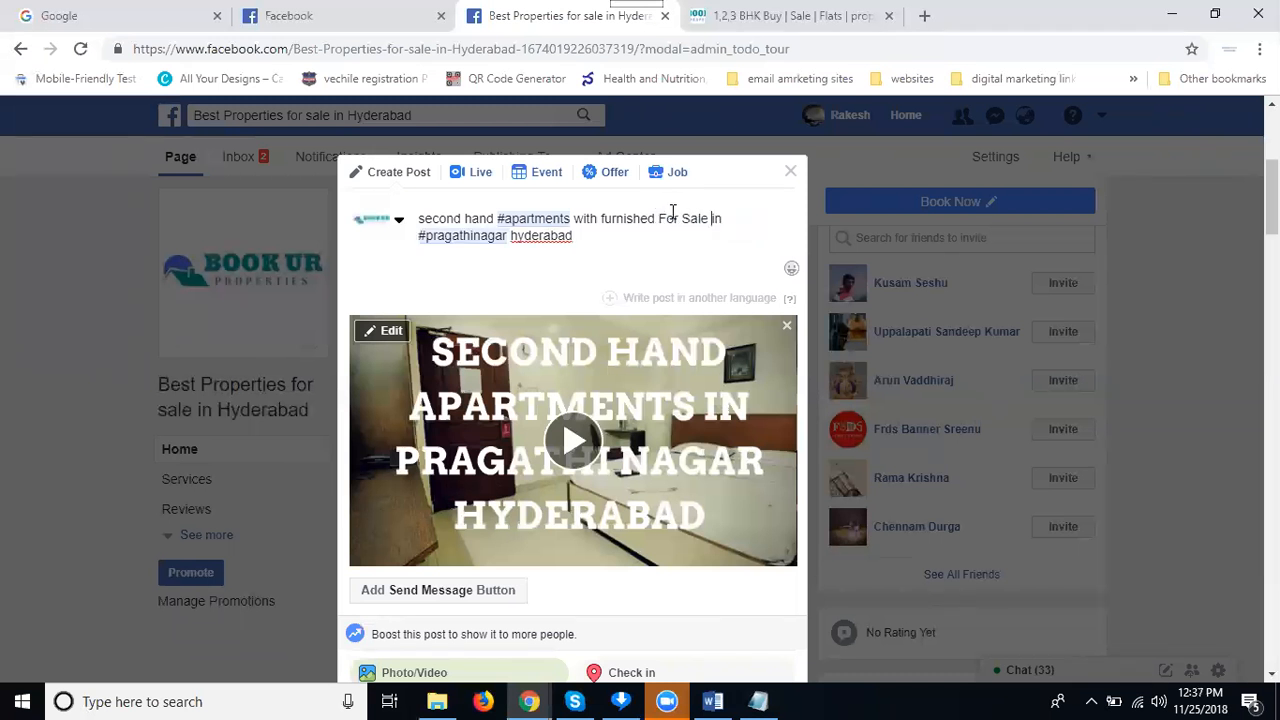
text(#)
Add a Send Message button to the slideshow post and publish it
scroll(647, 353, down, 4)
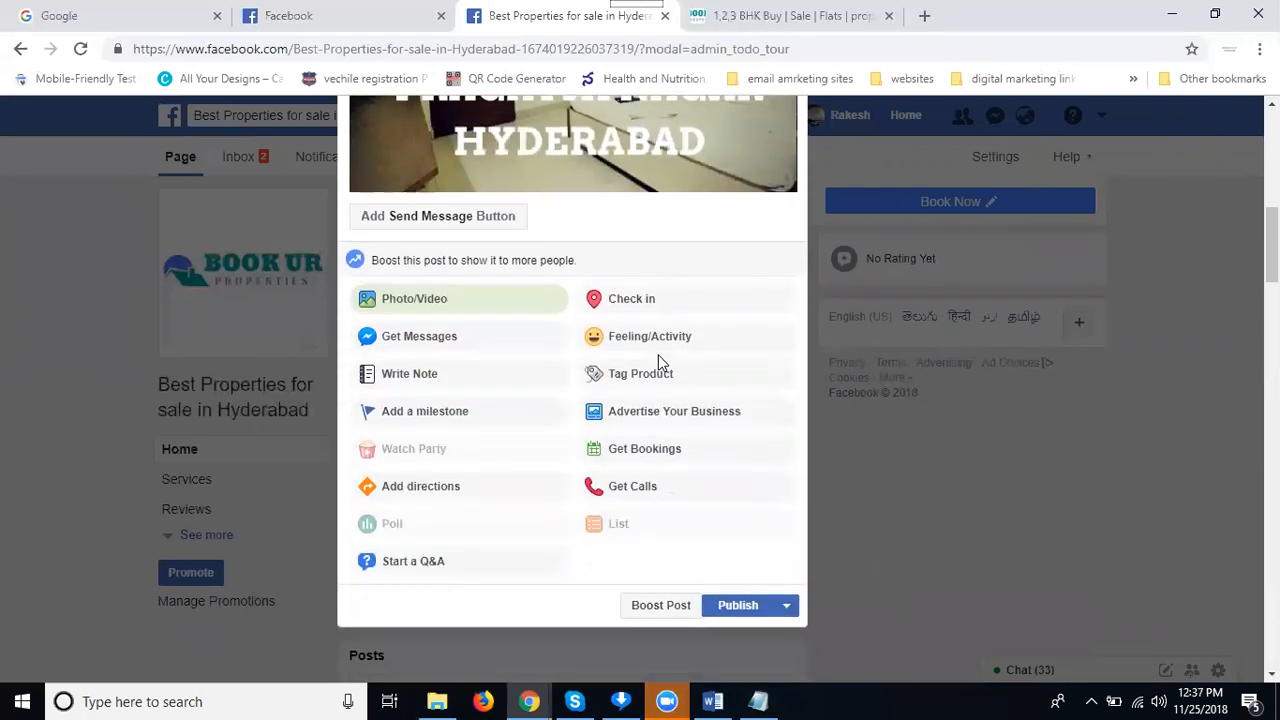
click(447, 218)
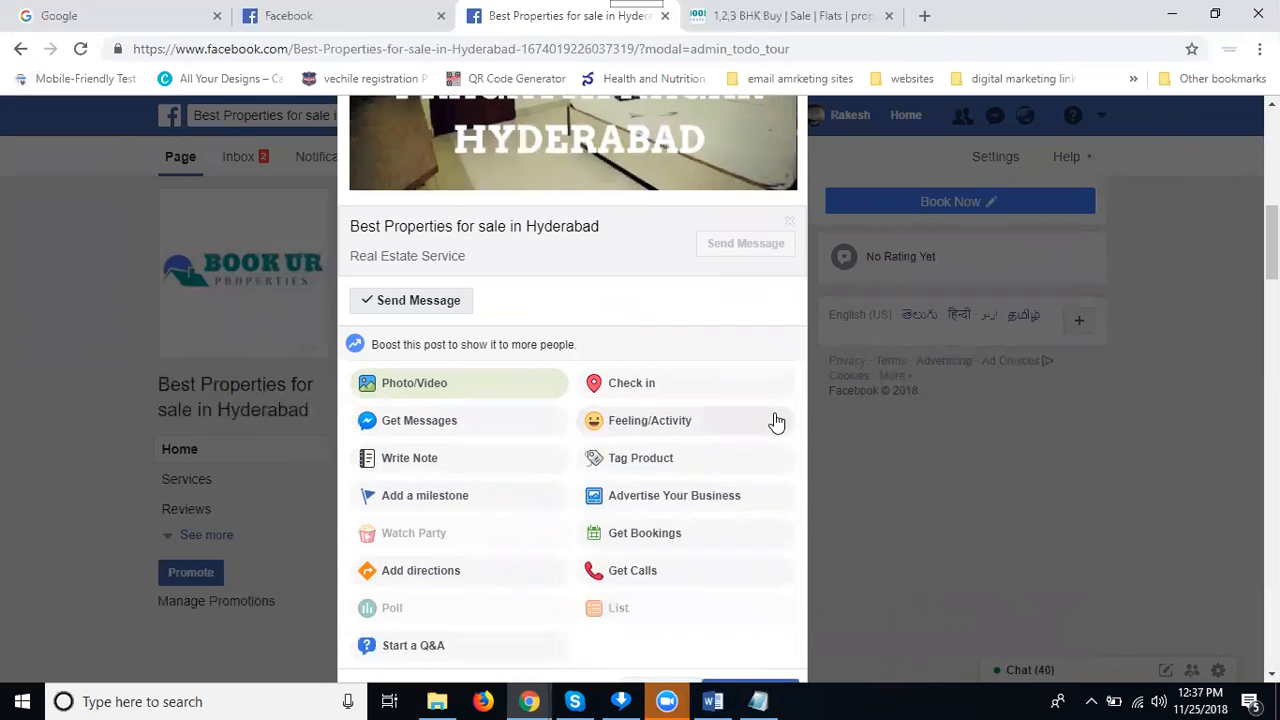
scroll(771, 420, down, 4)
click(737, 317)
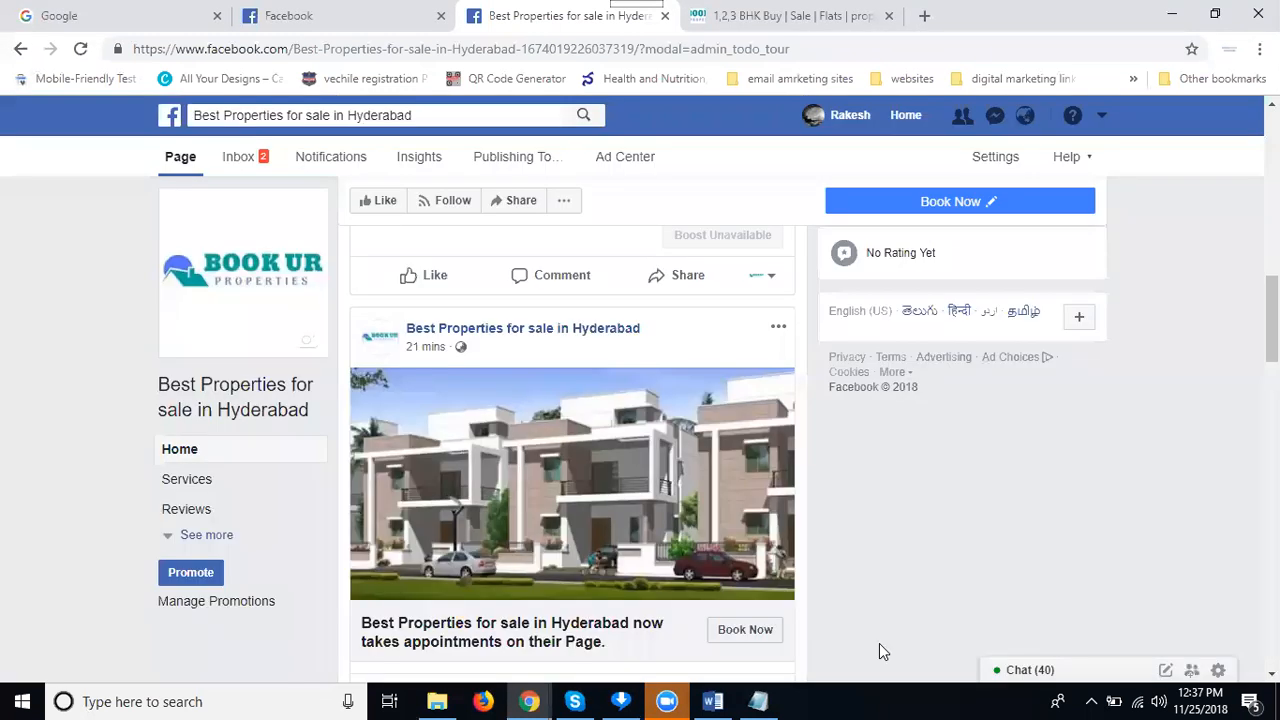
View the uploaded slideshow in the video library from its notification and return to the page
scroll(879, 652, down, 2)
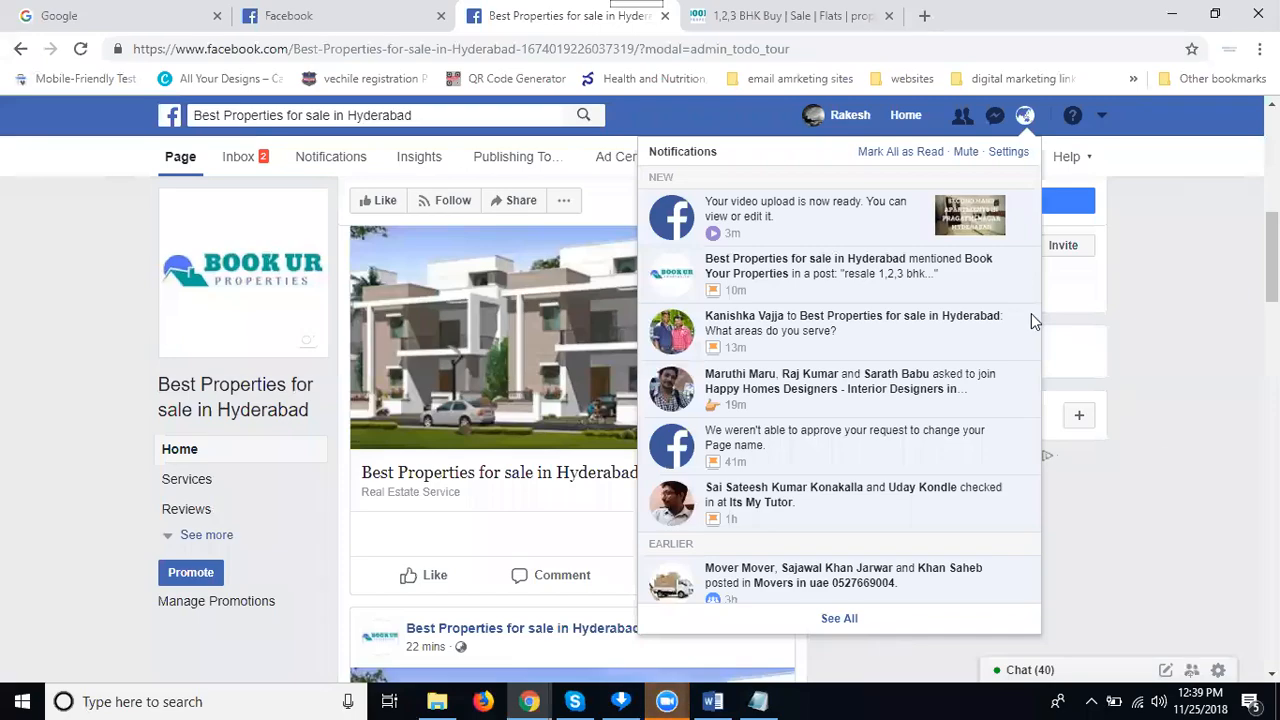
click(885, 218)
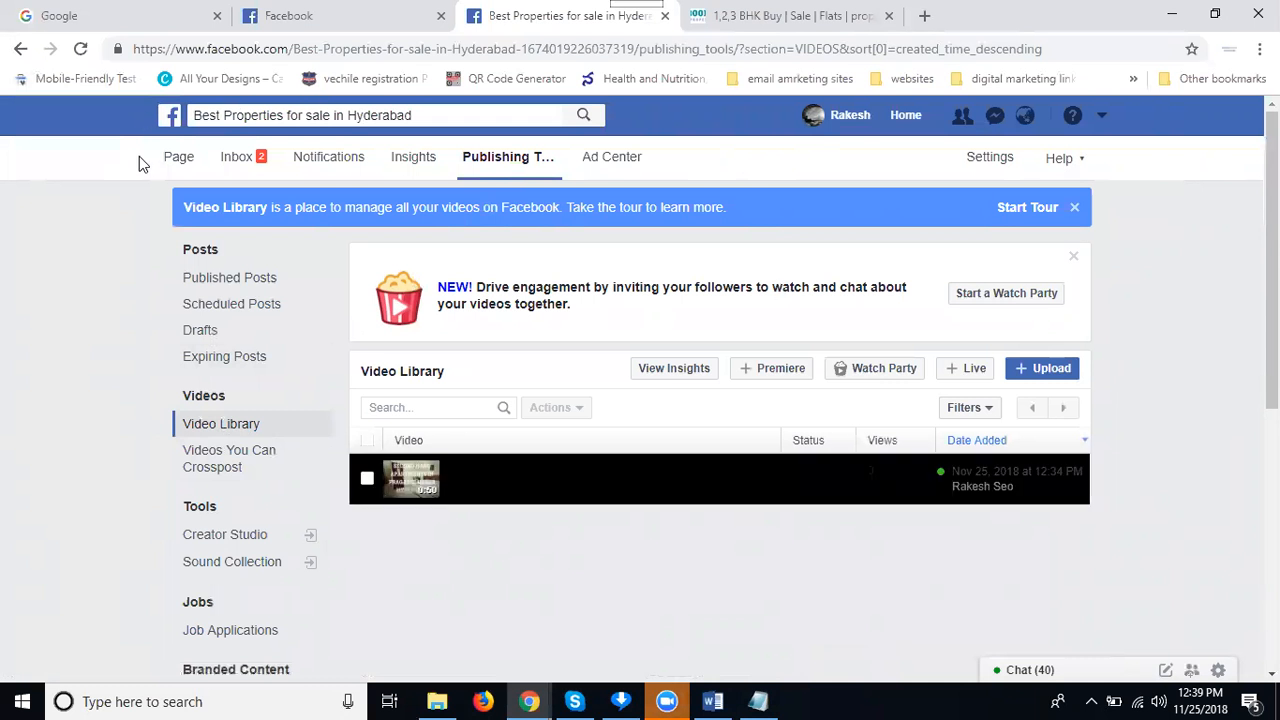
click(180, 162)
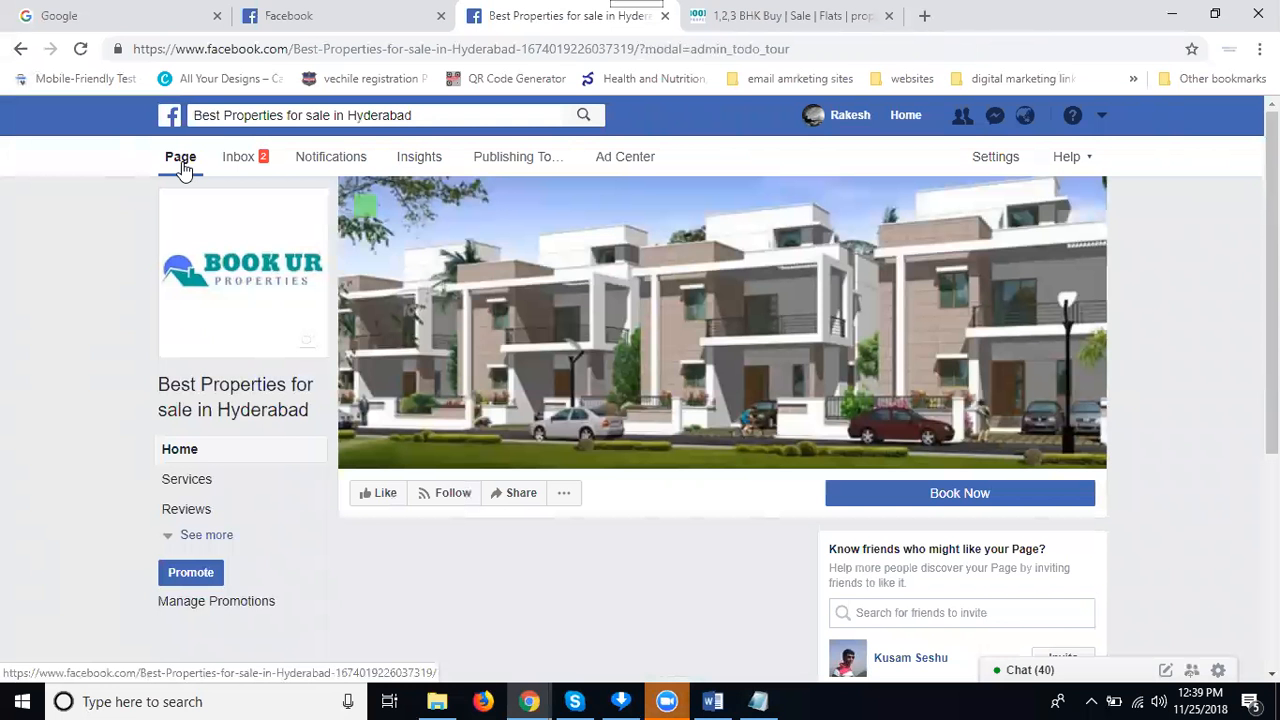
Start a new photo/video post on the page and bring up the file selection for uploading
mouse_move(896, 349)
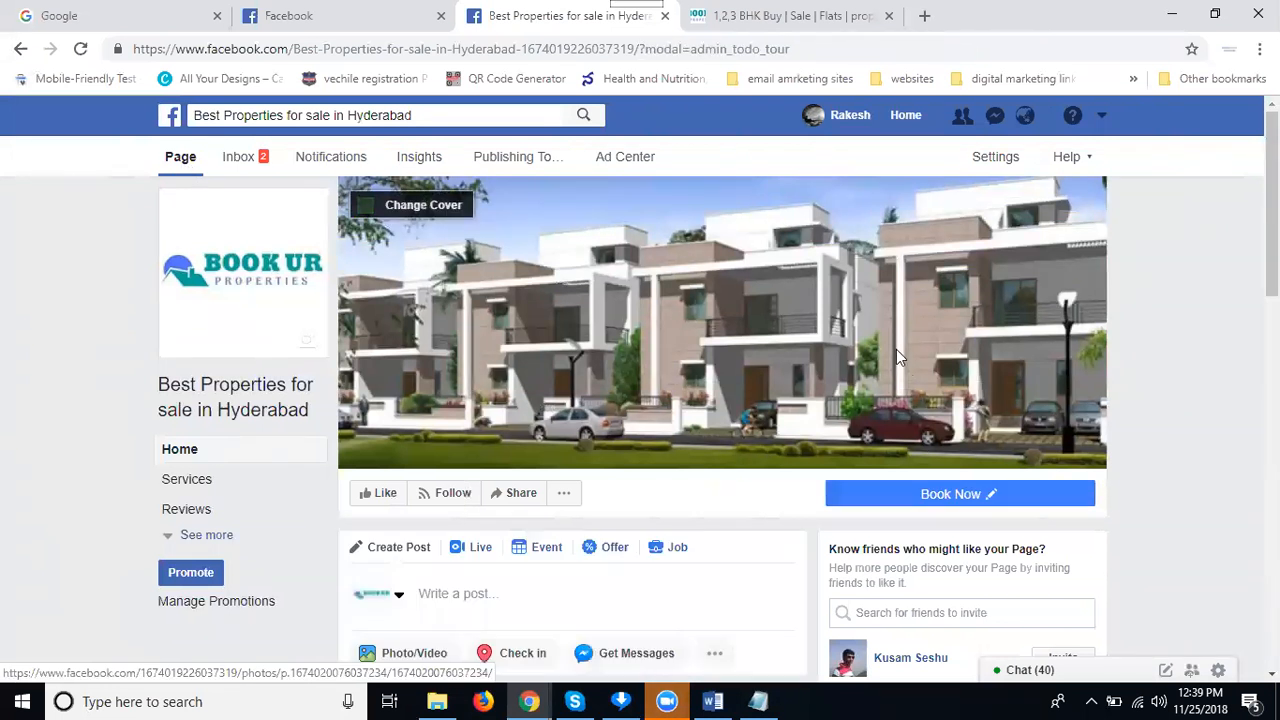
scroll(757, 414, down, 3)
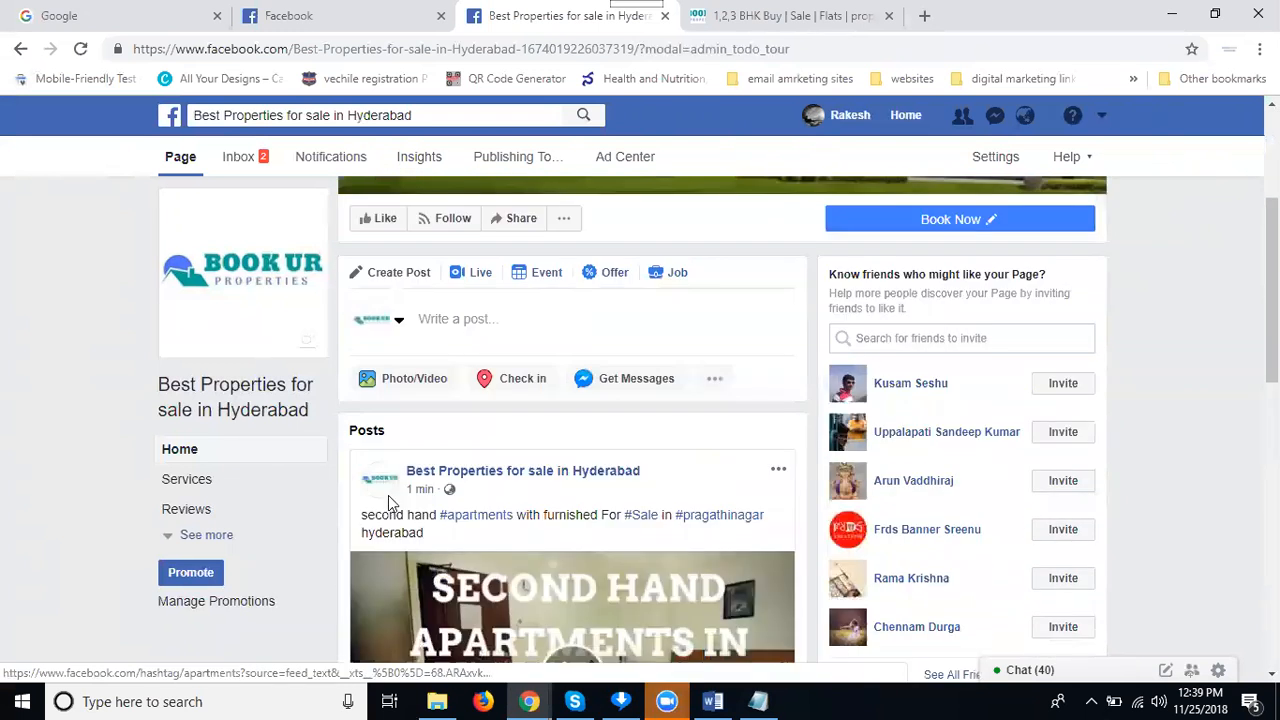
click(400, 380)
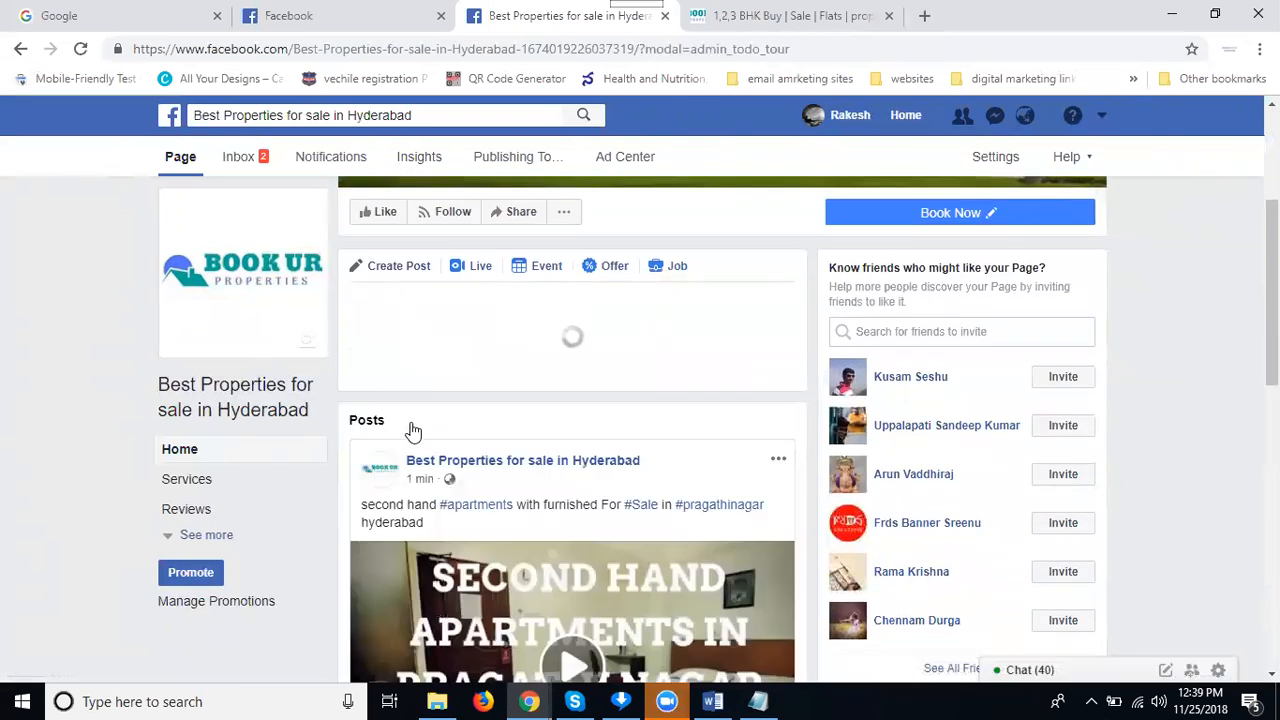
click(455, 340)
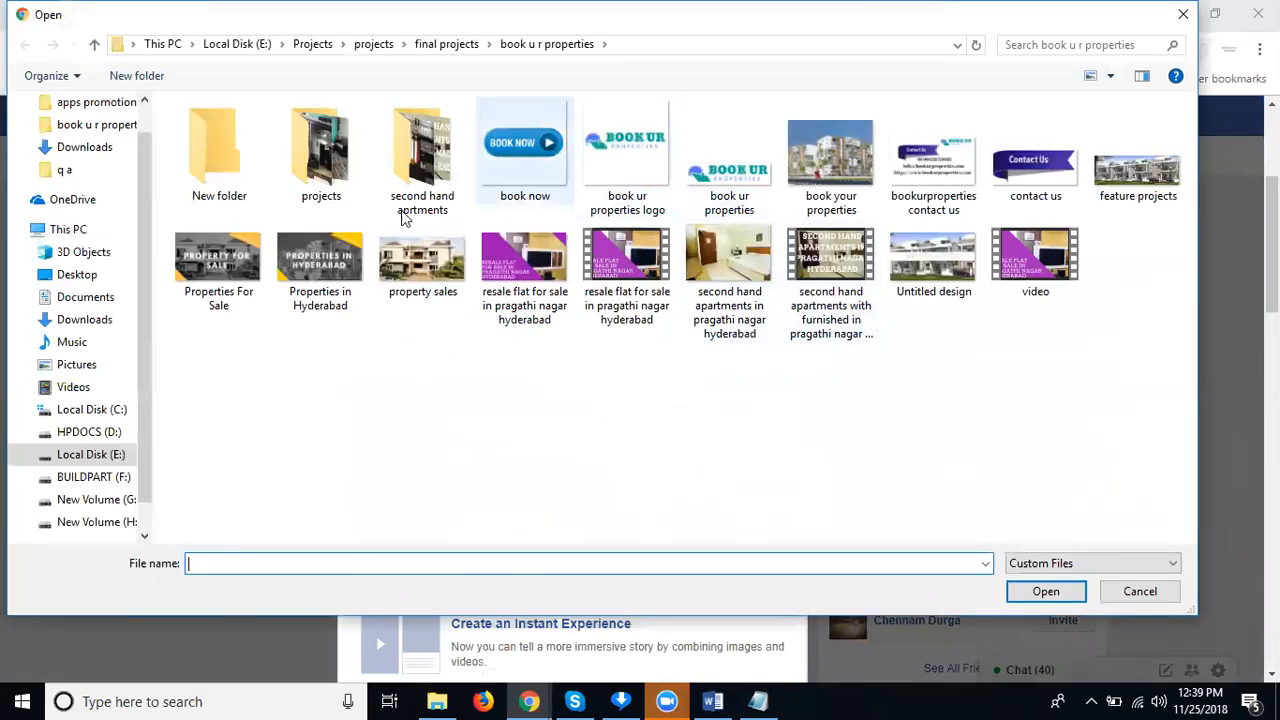
Copy the file name of the video "resale flat for sale in pragathi nagar hyderabad" and choose that video for upload
click(625, 316)
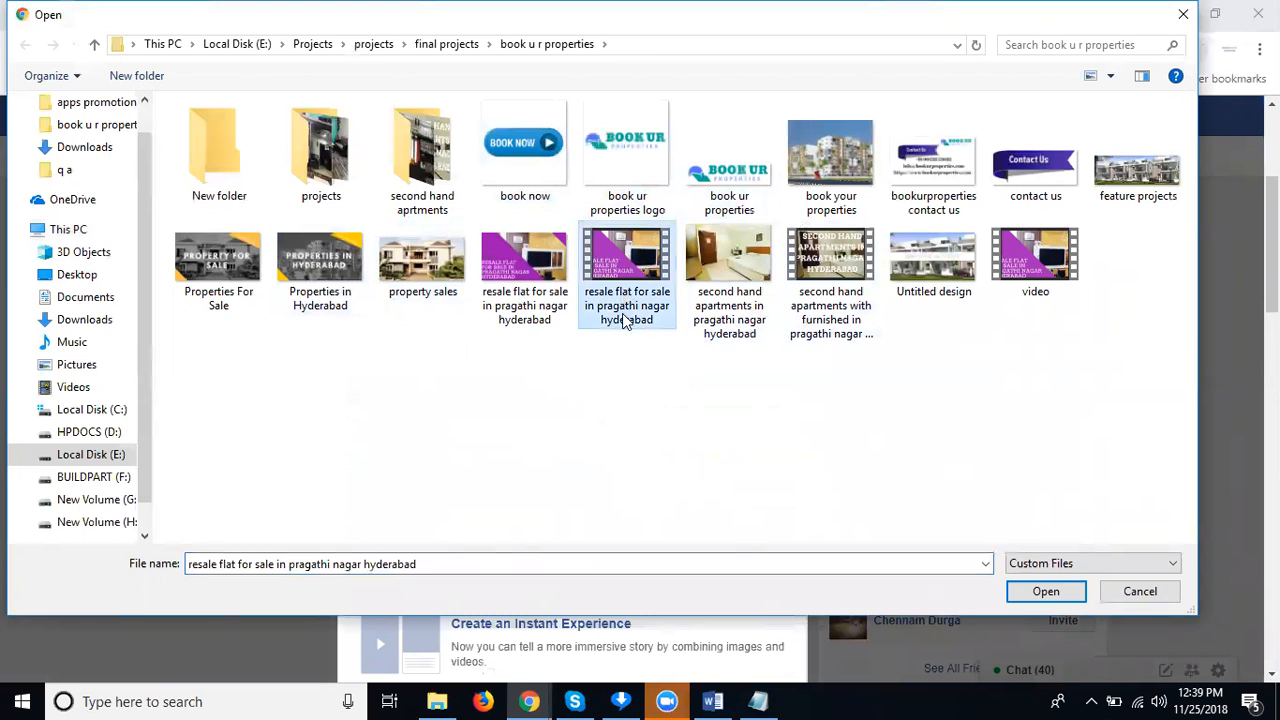
click(625, 318)
right_click(622, 302)
click(652, 368)
double_click(642, 273)
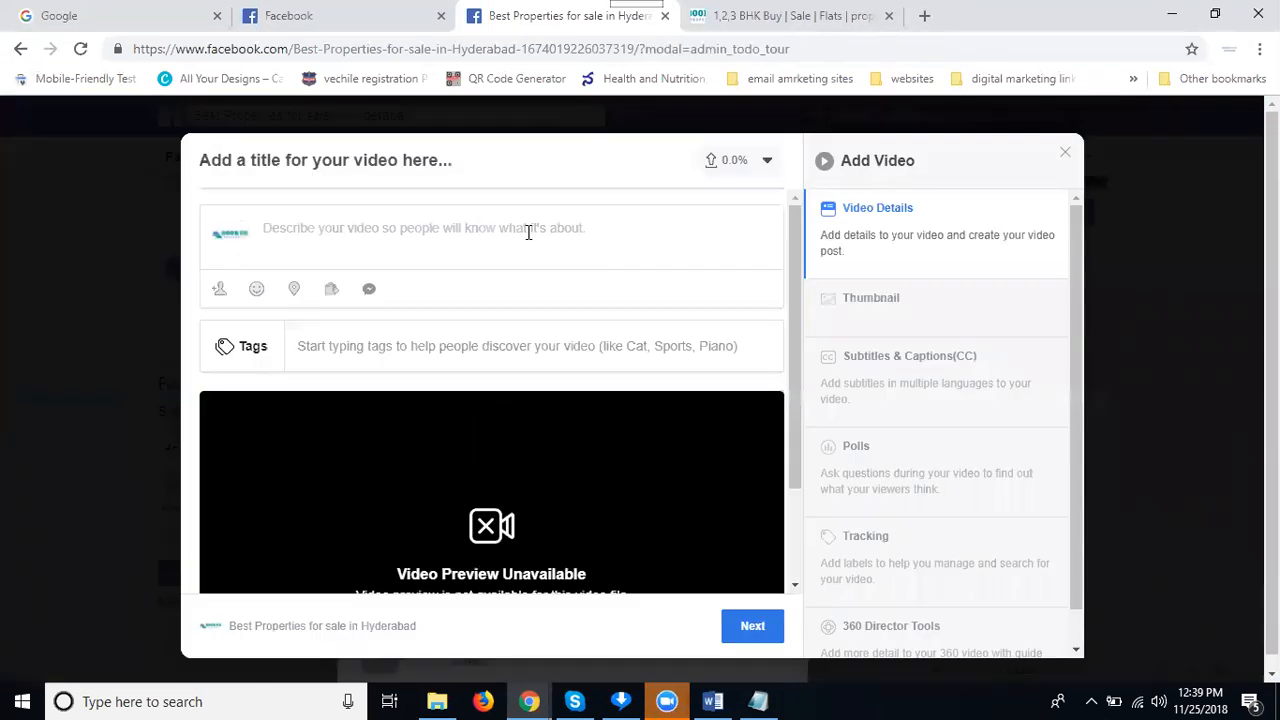
Paste "resale flat for sale in pragathi nagar hyderabad" as both the video's description and its title
key(ctrl+v)
click(446, 152)
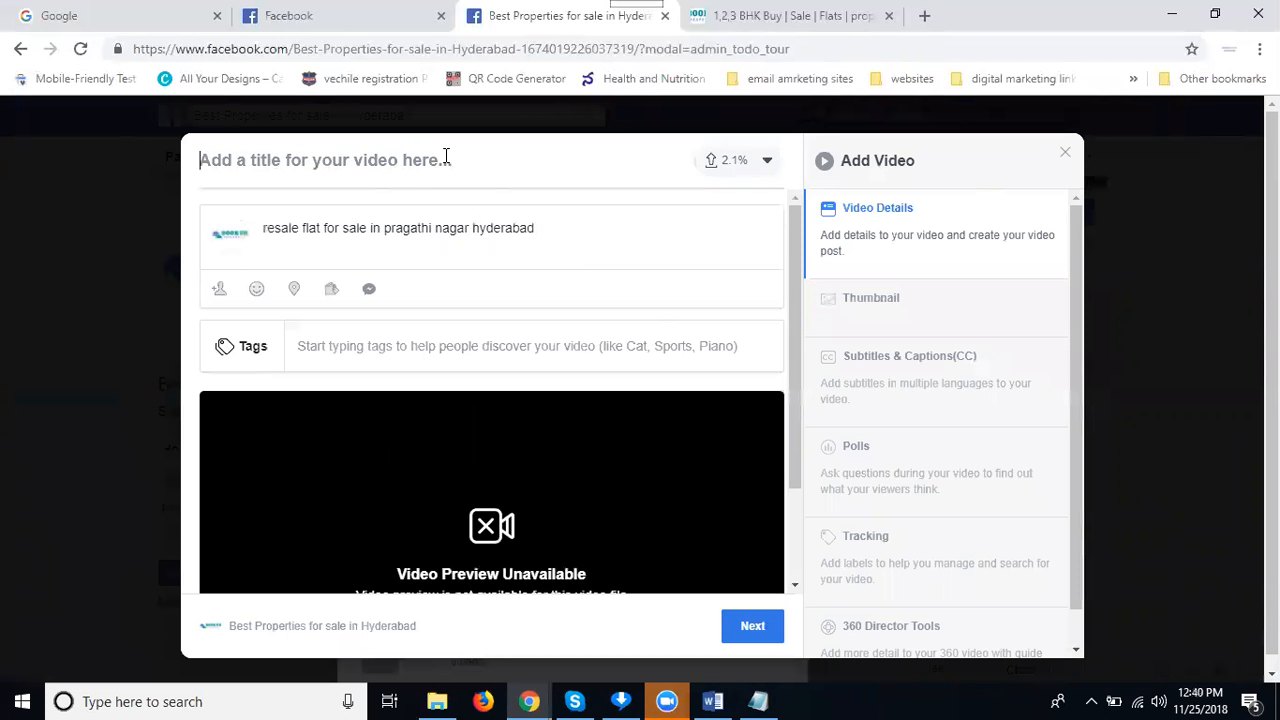
key(ctrl+v)
Add the video tags "properties", "resale flat for sale in pragathi nagar hyderabad" and "flats for sale hyderabad"
click(408, 348)
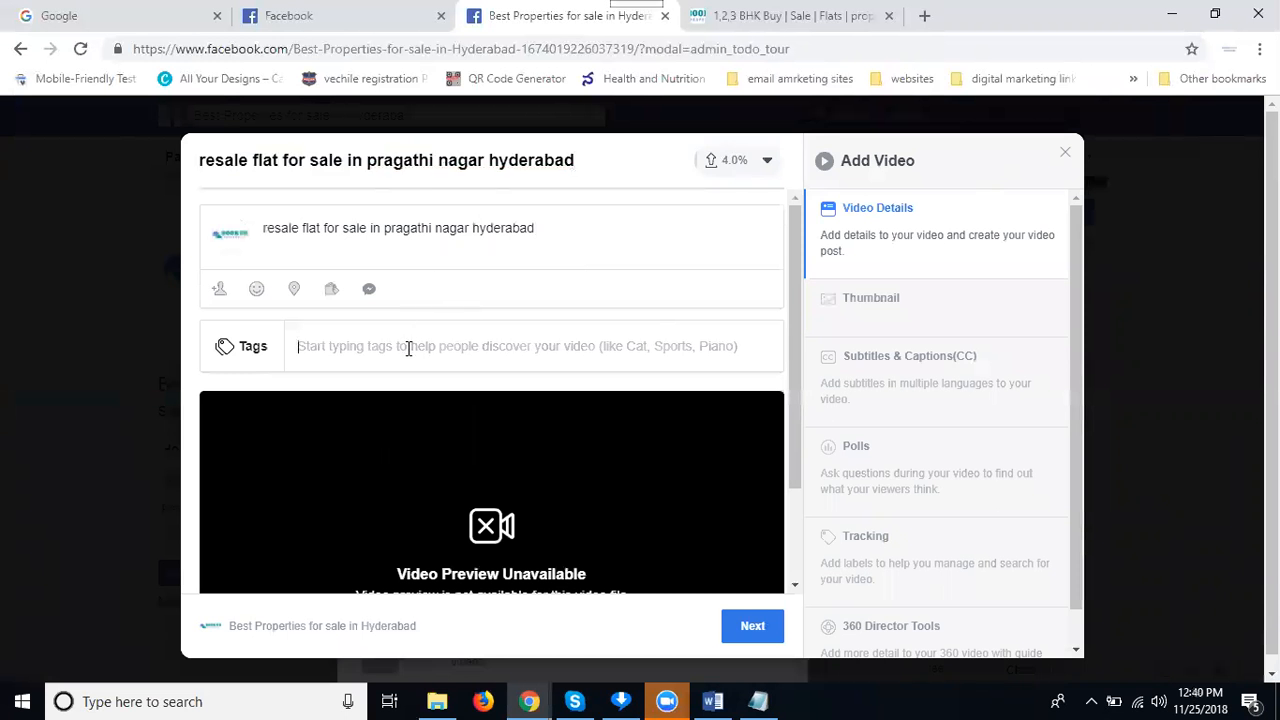
text(prop)
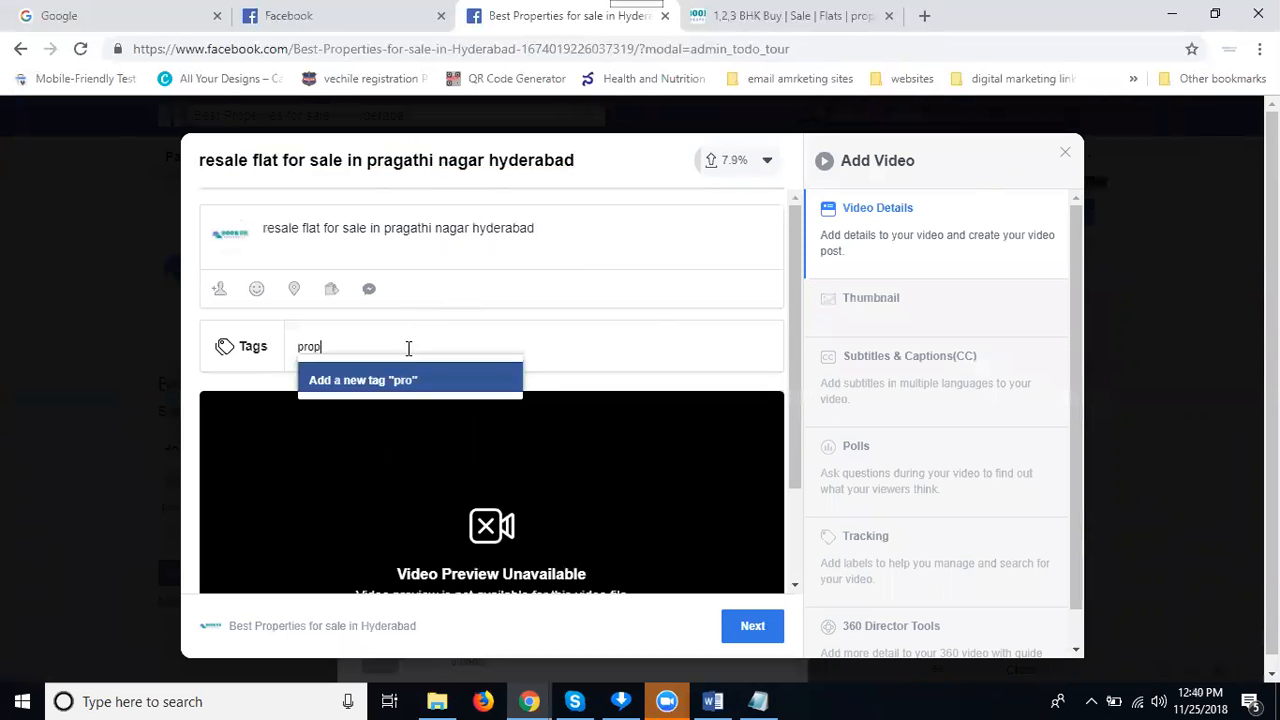
text(erties)
key(Return)
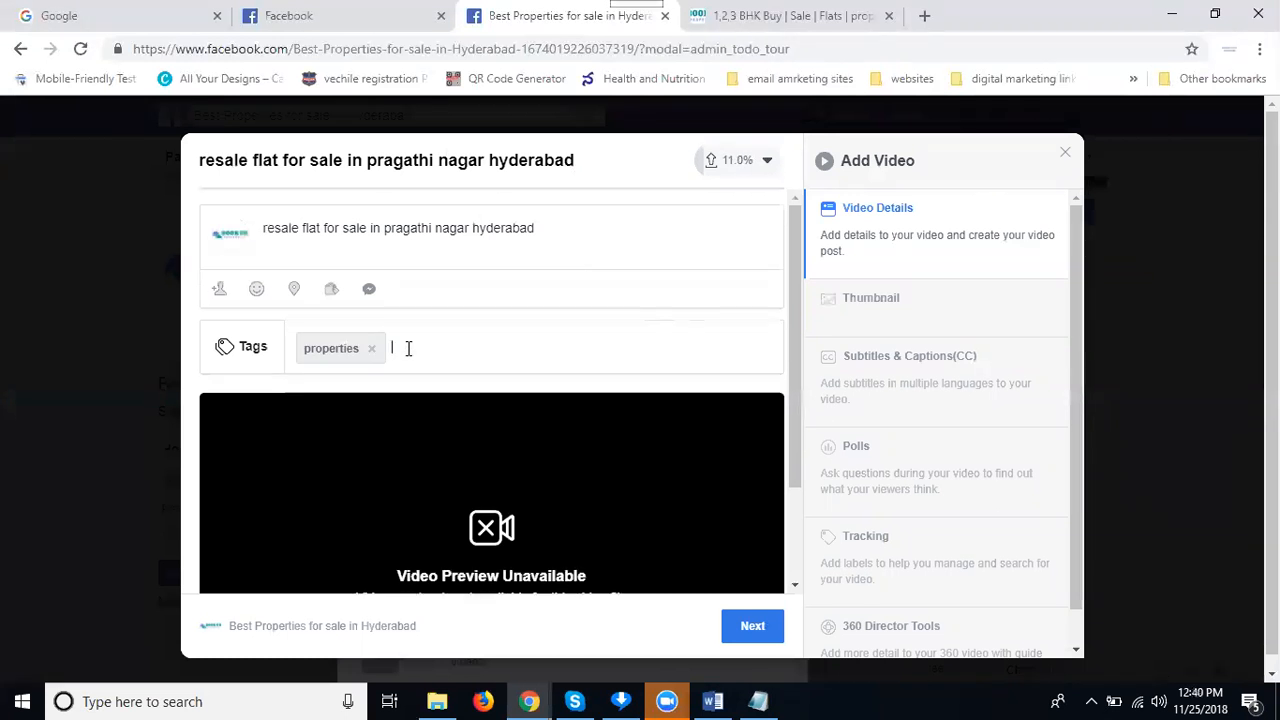
text(v)
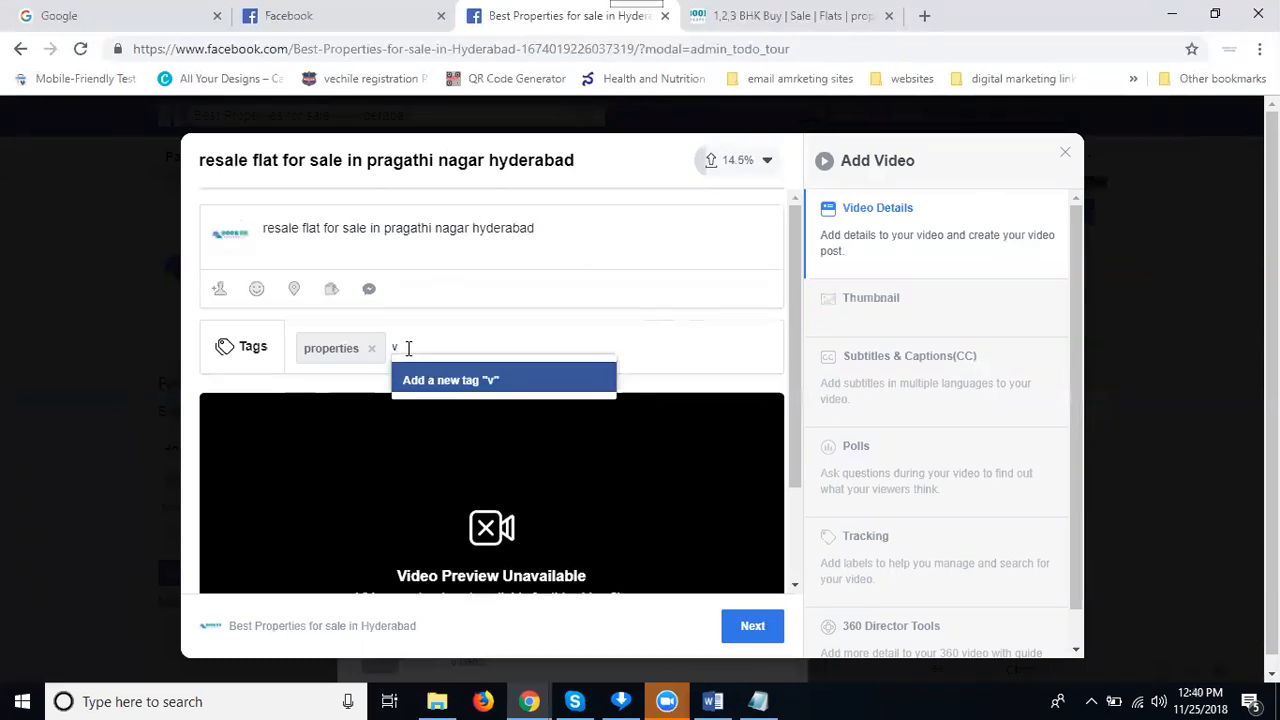
key(BackSpace)
key(ctrl+v)
key(Return)
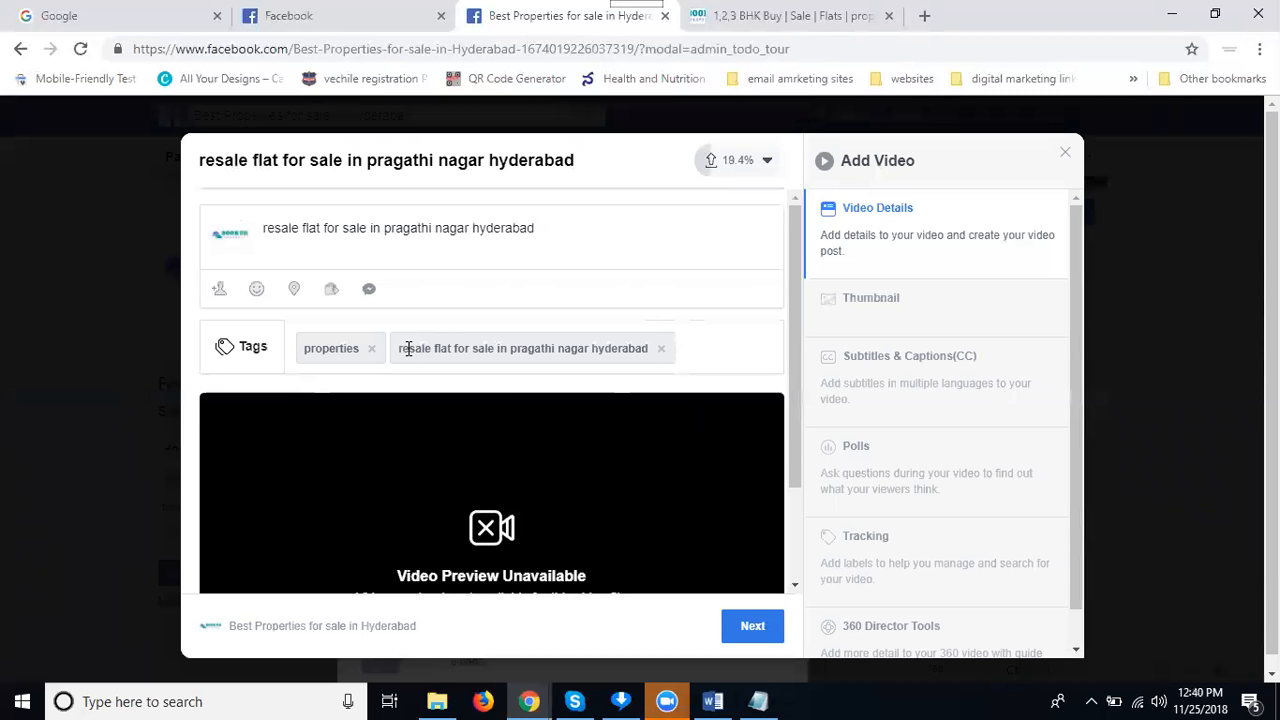
text(fl)
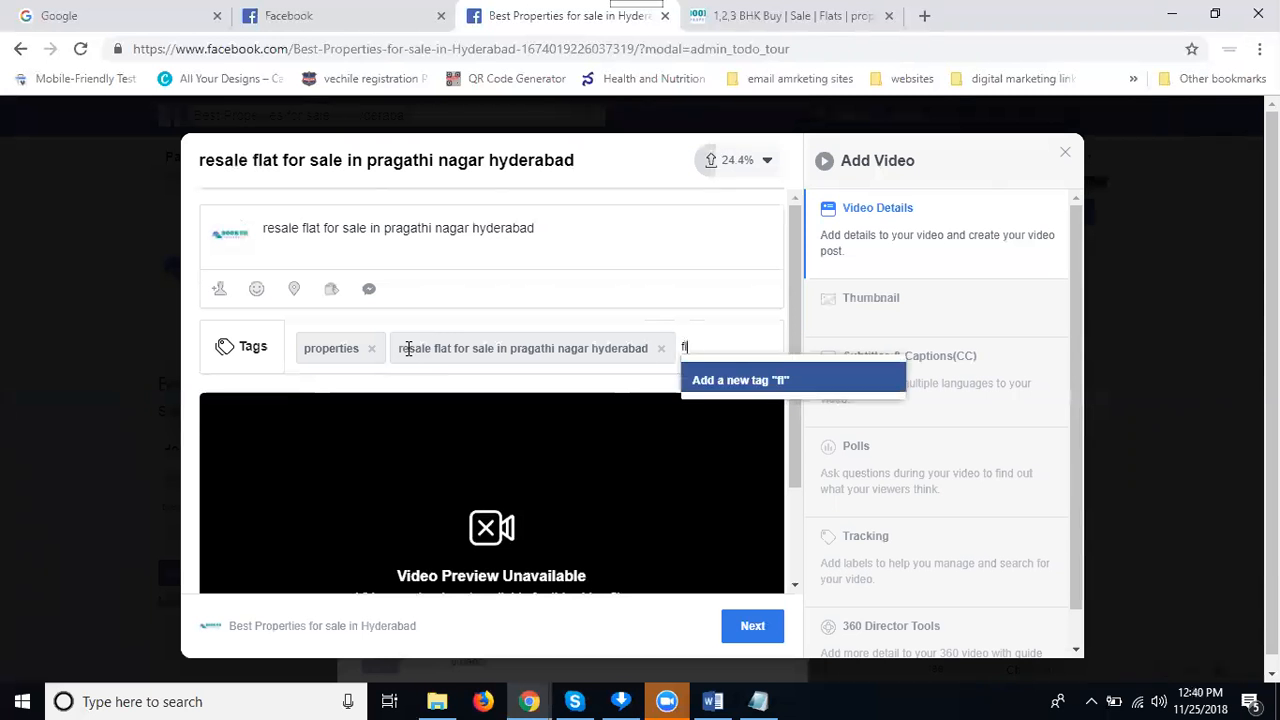
text(ats for sal)
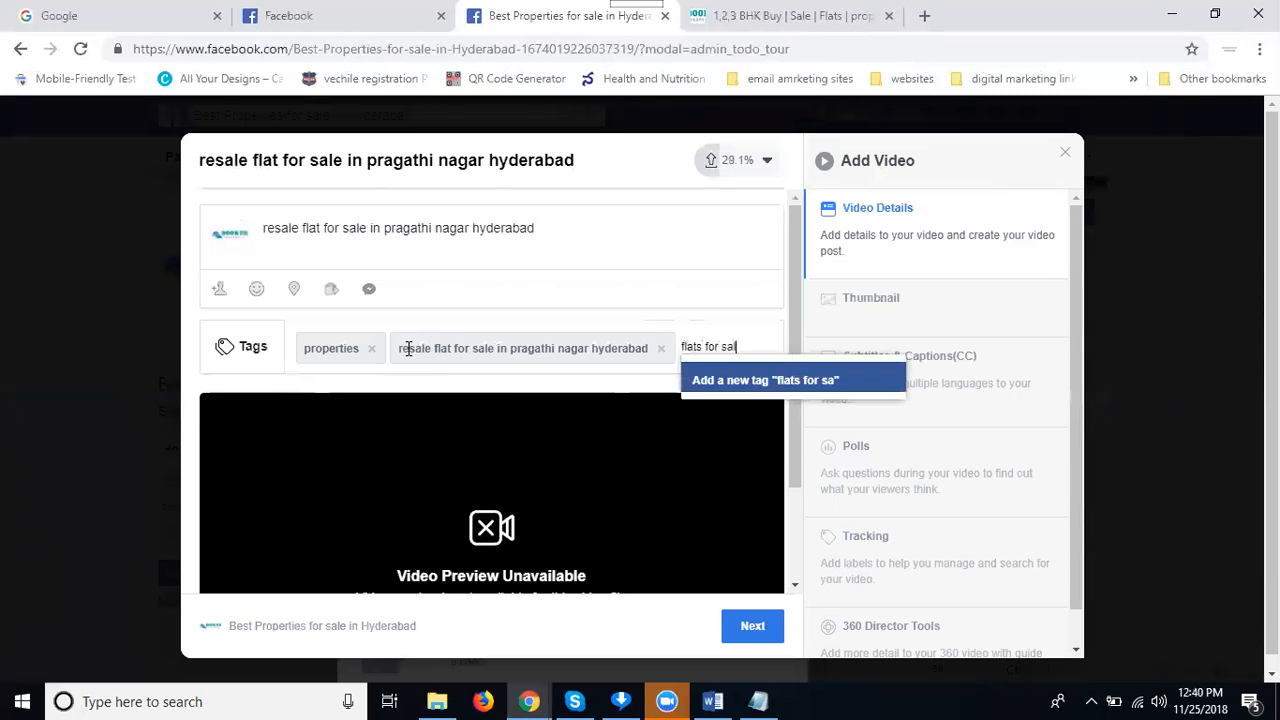
text(e hyderabad)
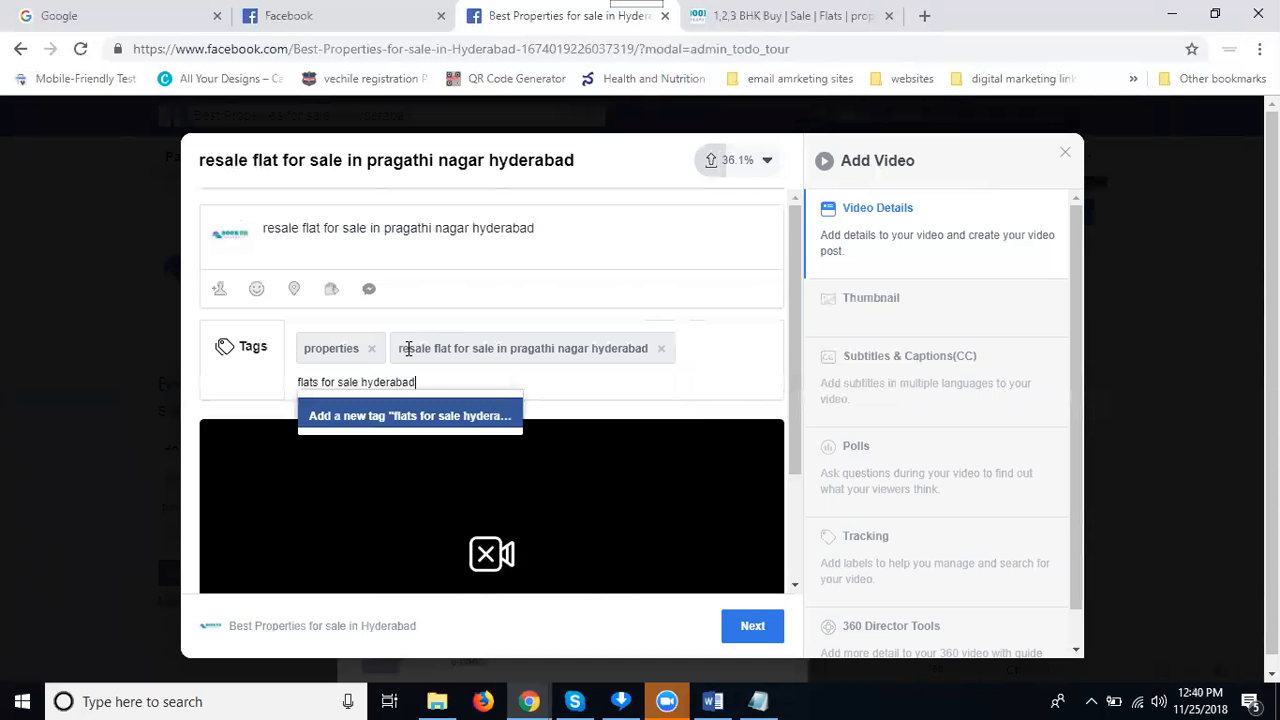
key(Return)
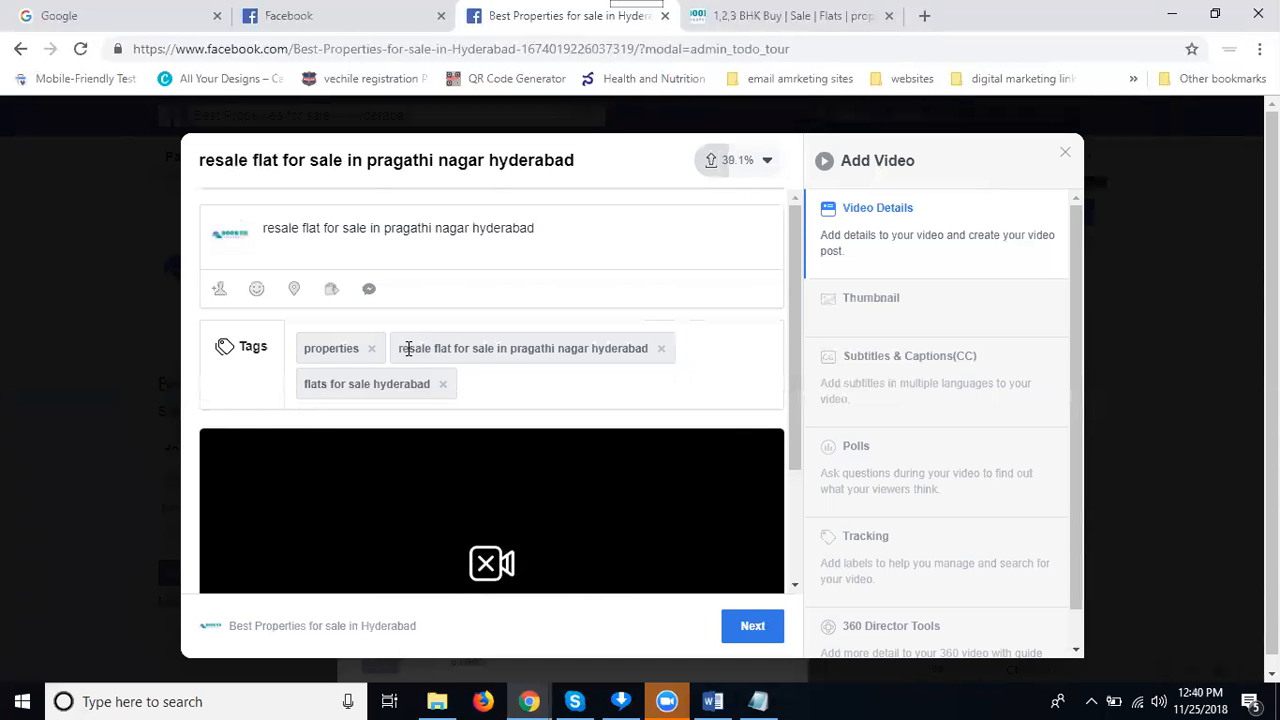
Set the image "resale flat for sale in pragathi nagar hyderabad" as the video's custom thumbnail
click(872, 305)
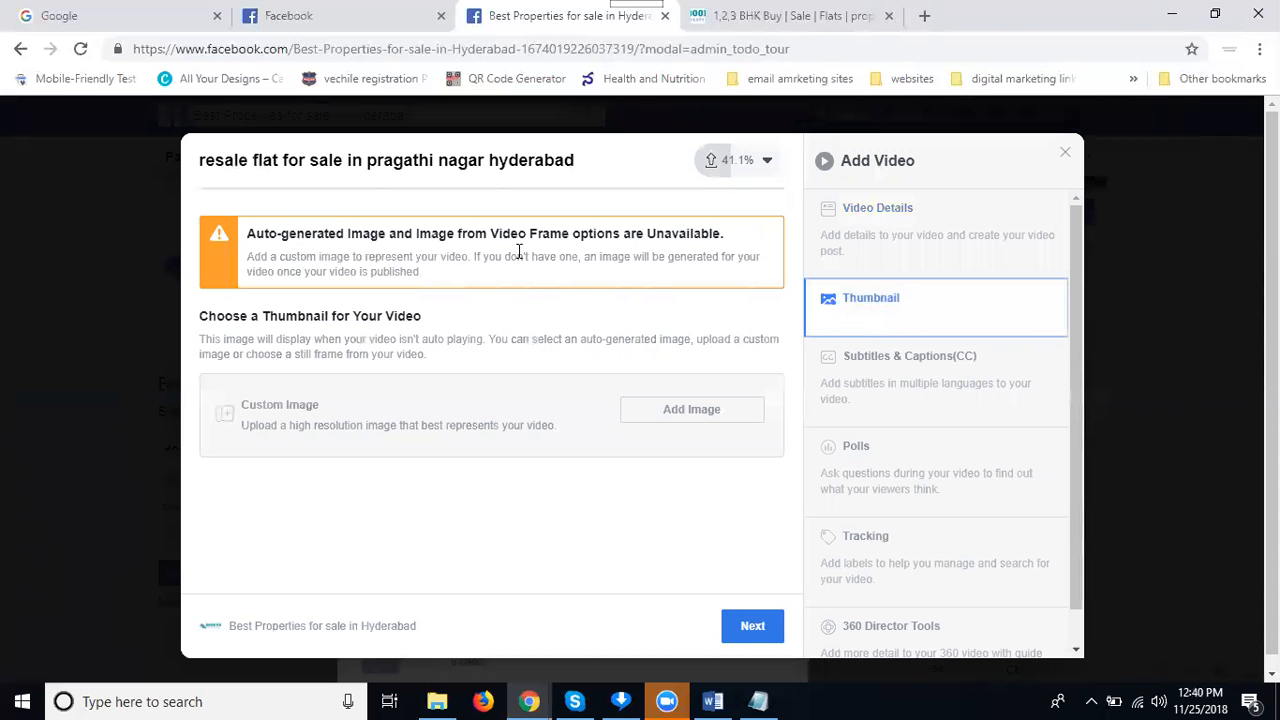
click(694, 420)
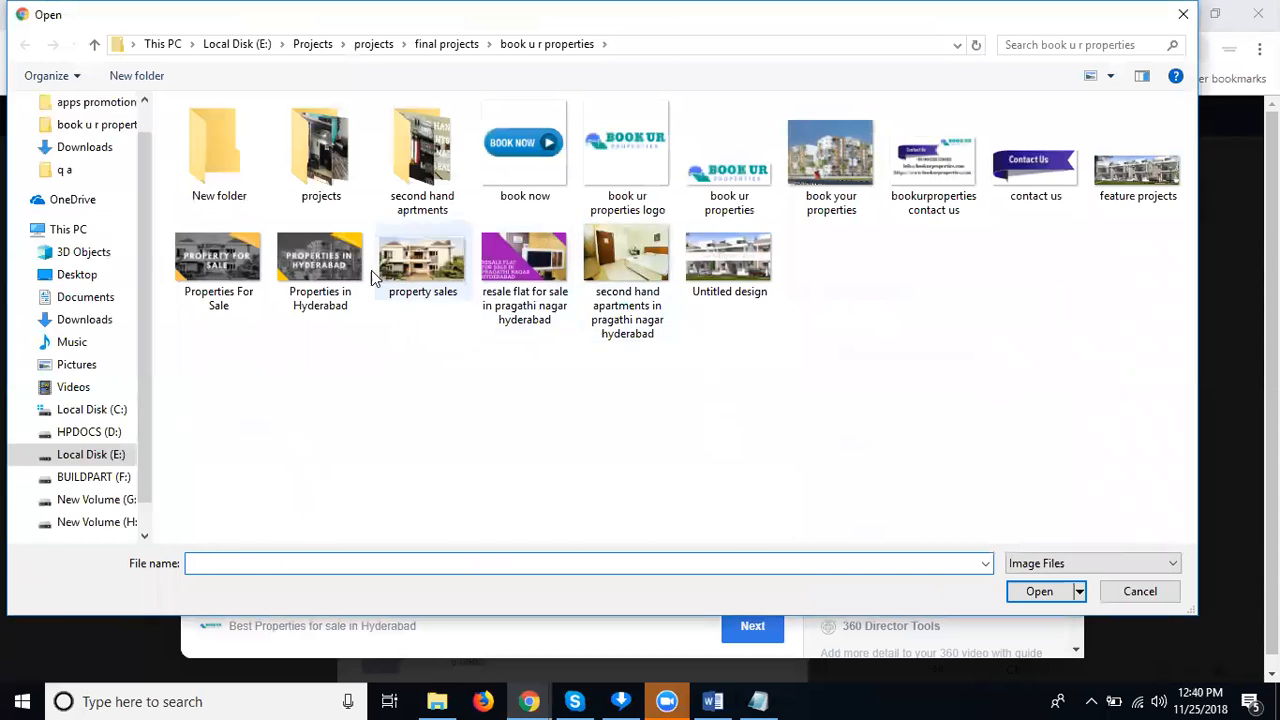
double_click(490, 276)
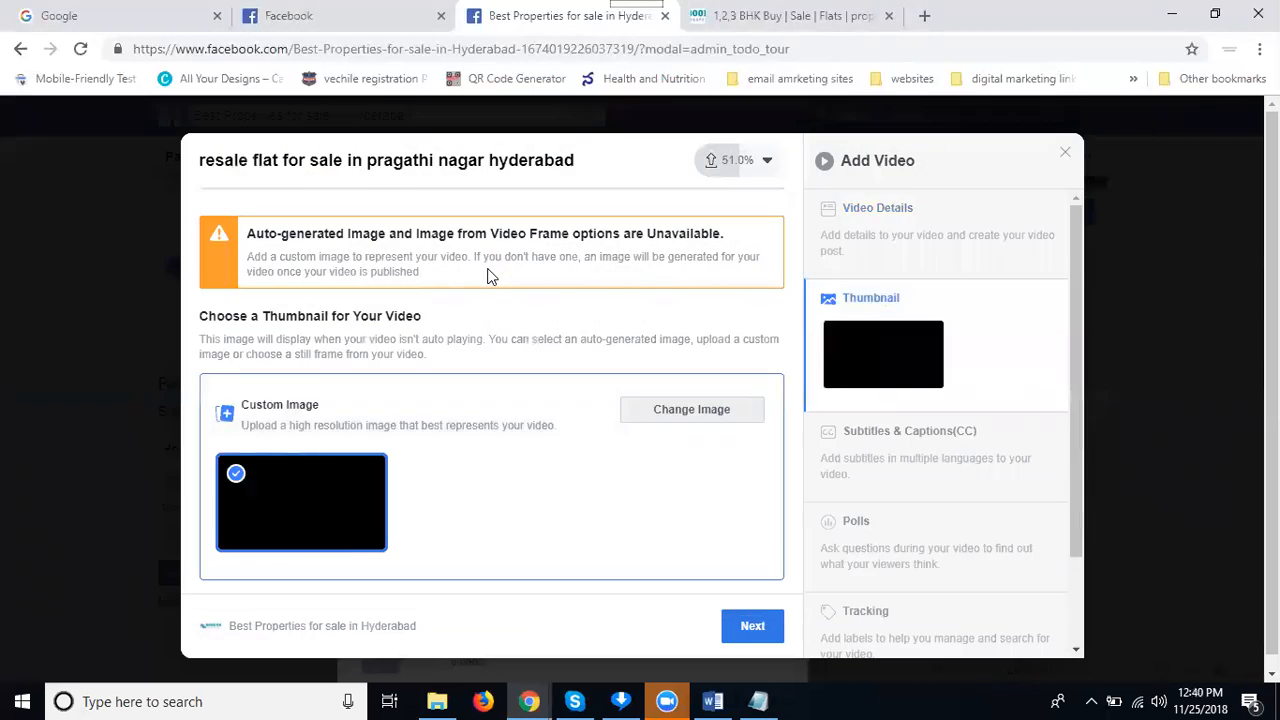
Look over the video's subtitle and caption settings and its poll creation option
click(878, 445)
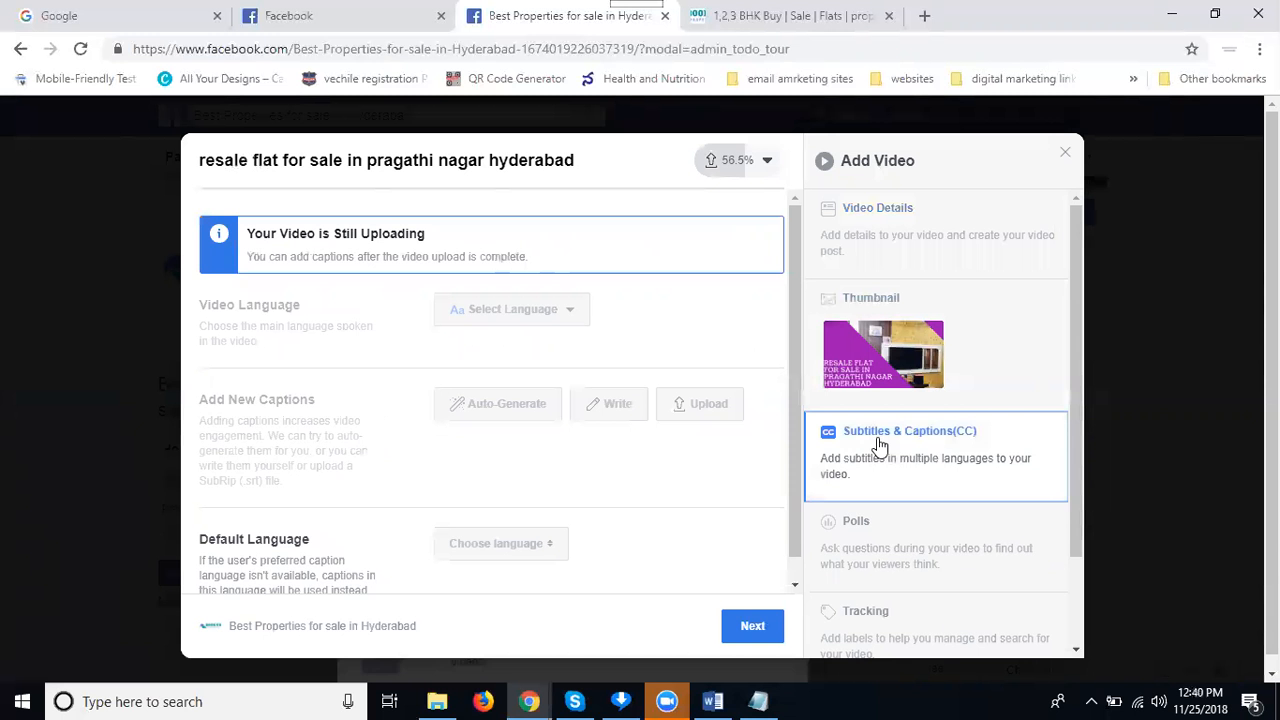
click(860, 530)
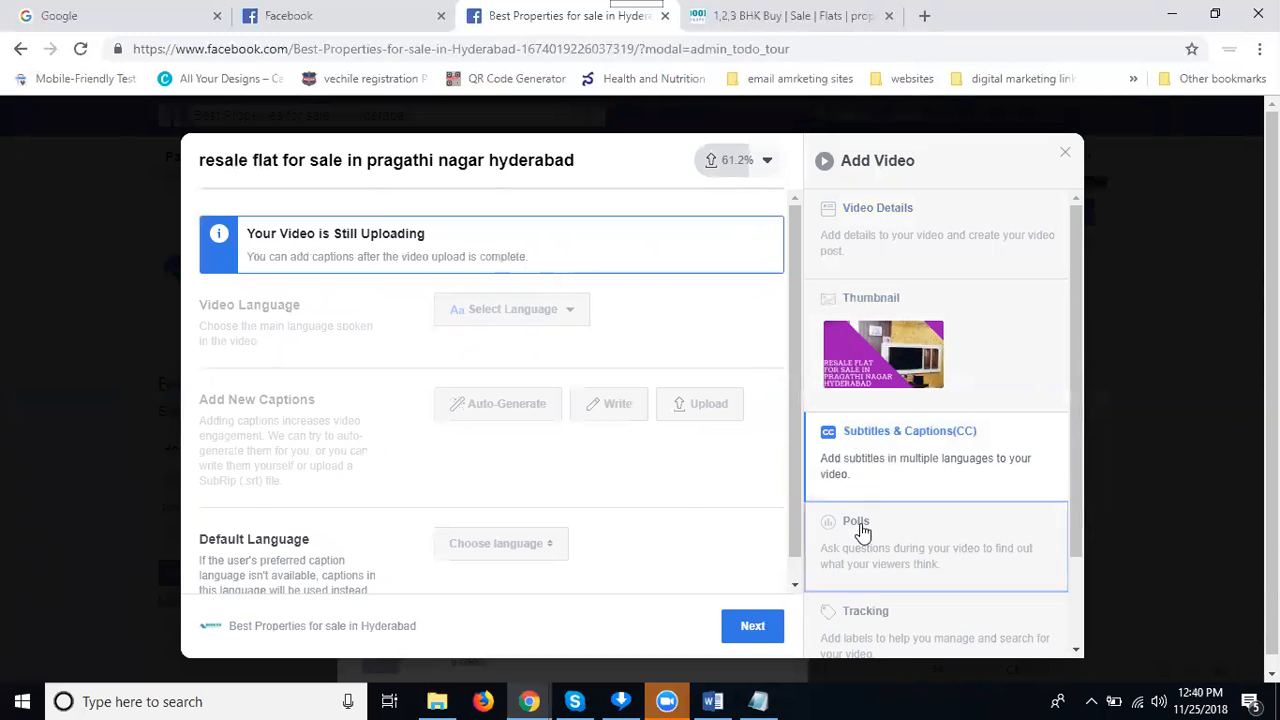
scroll(895, 408, down, 2)
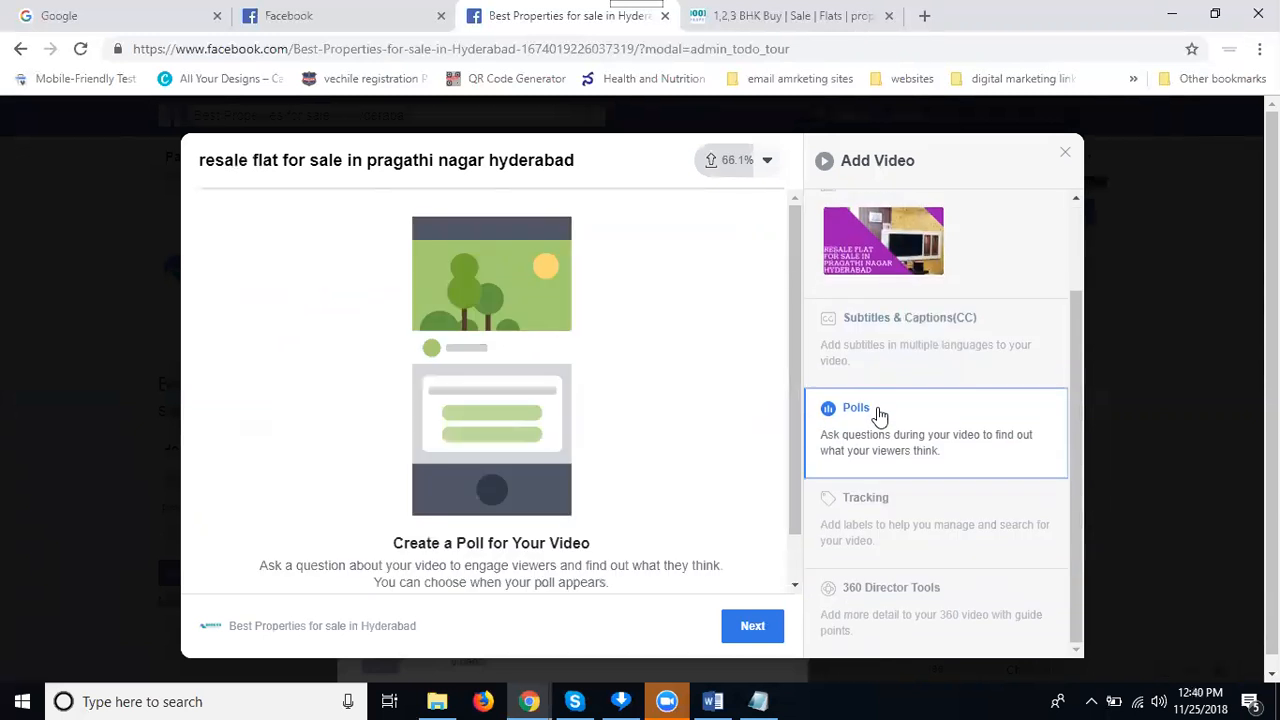
scroll(549, 405, down, 1)
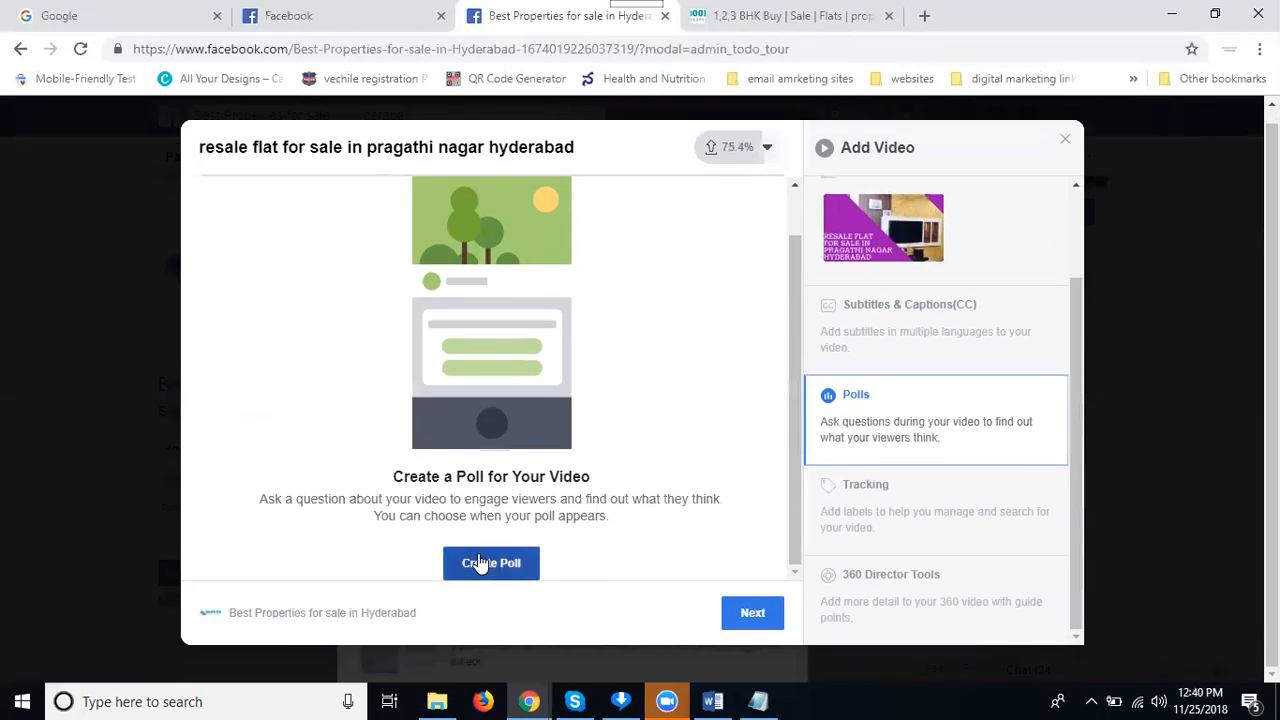
Create a video poll asking "Are You looking properties in hyderabad?" with the options "Pragathi nagar" and "kukatpally"
click(481, 560)
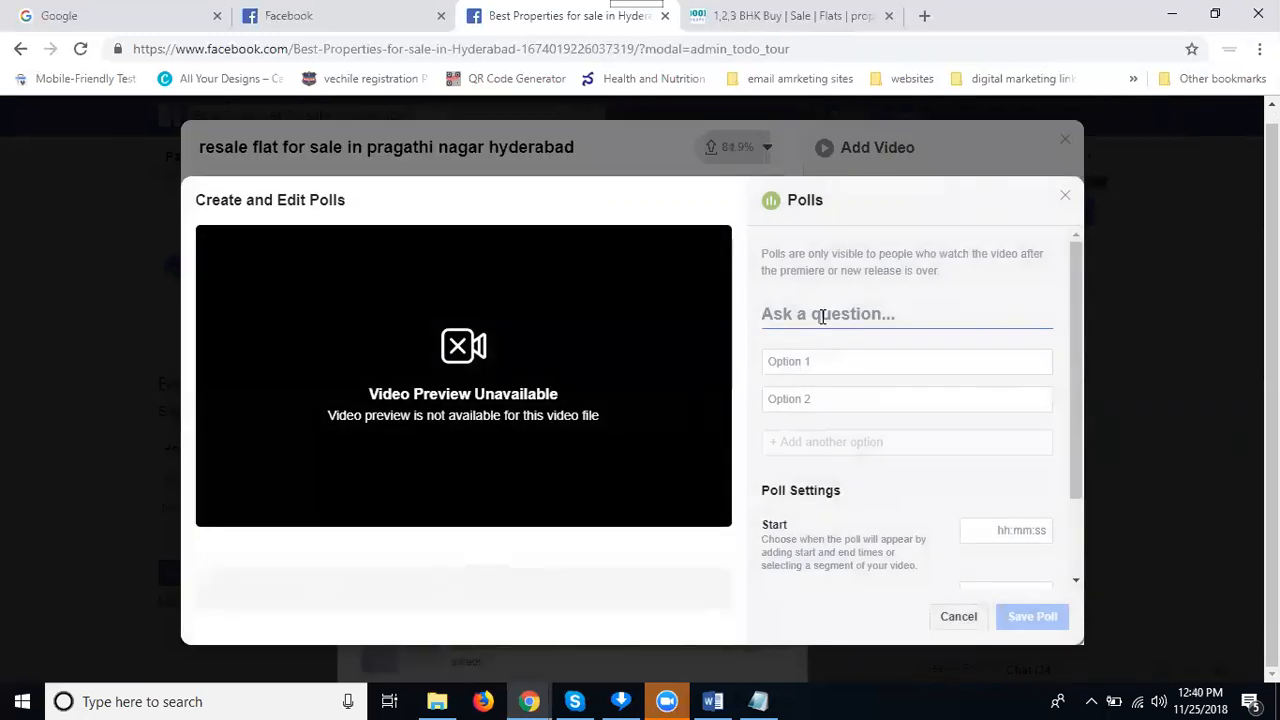
text(Are You)
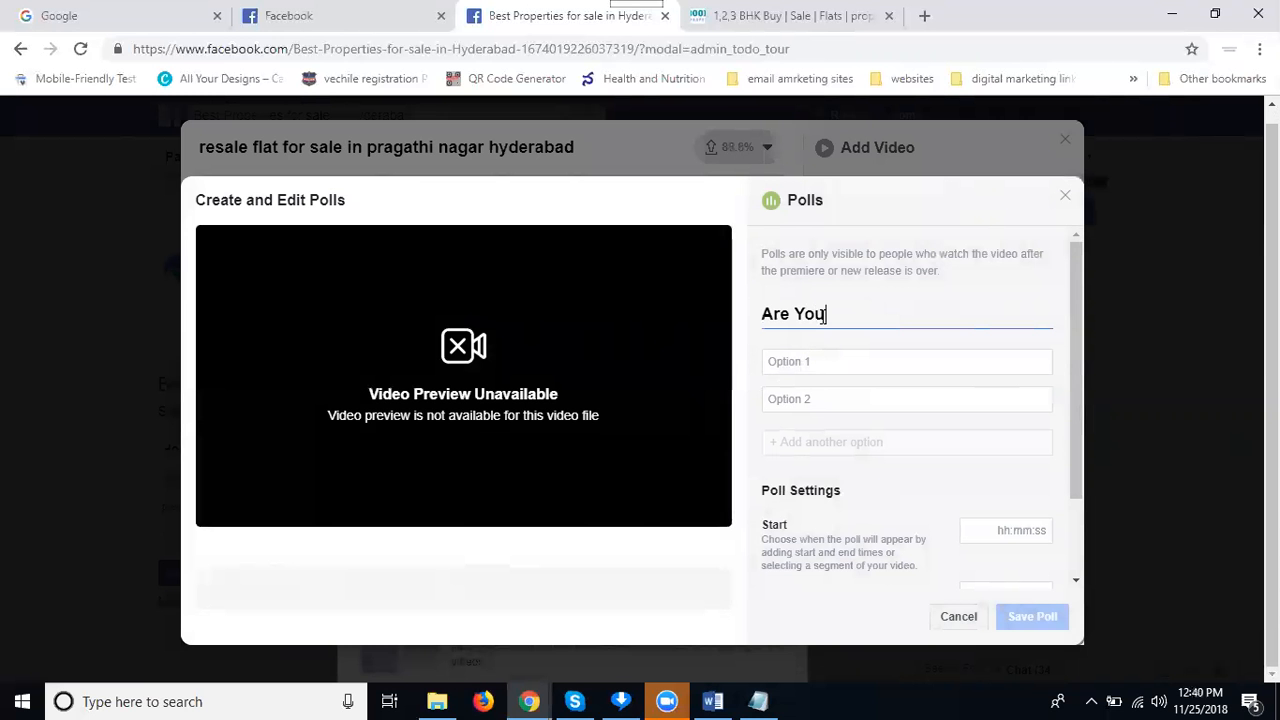
text( looking pro)
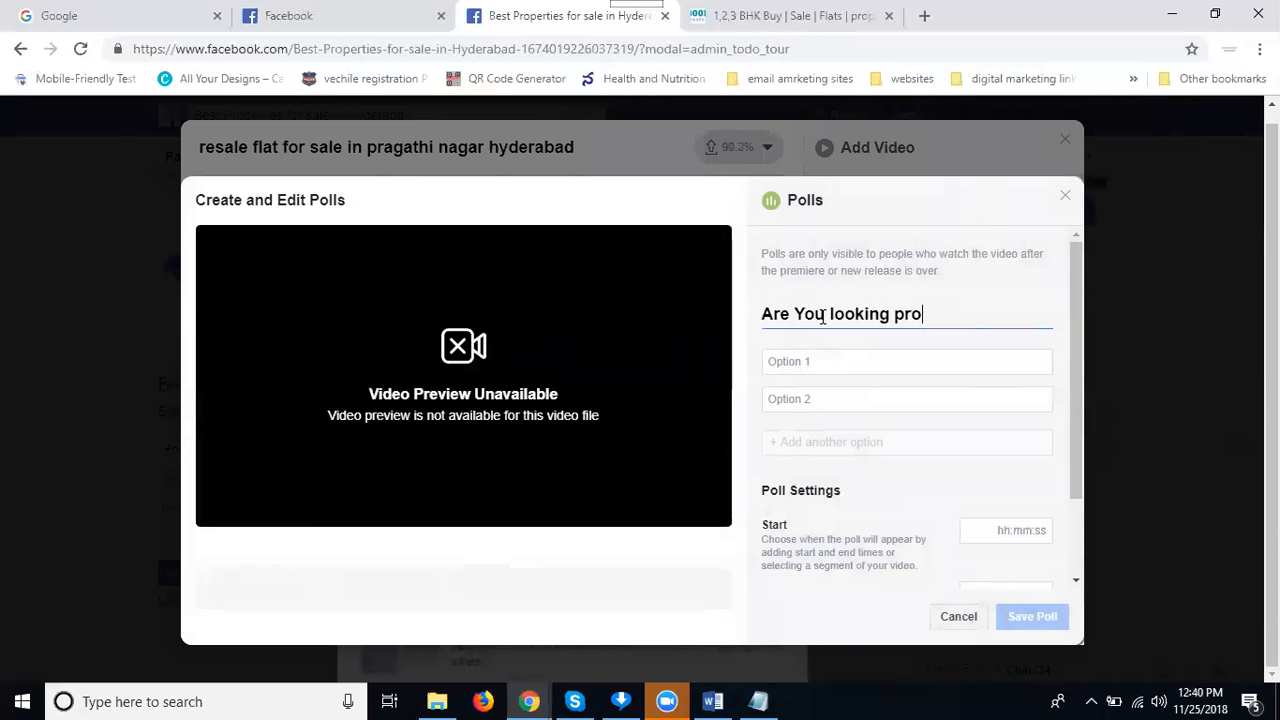
text(perties in hyderab)
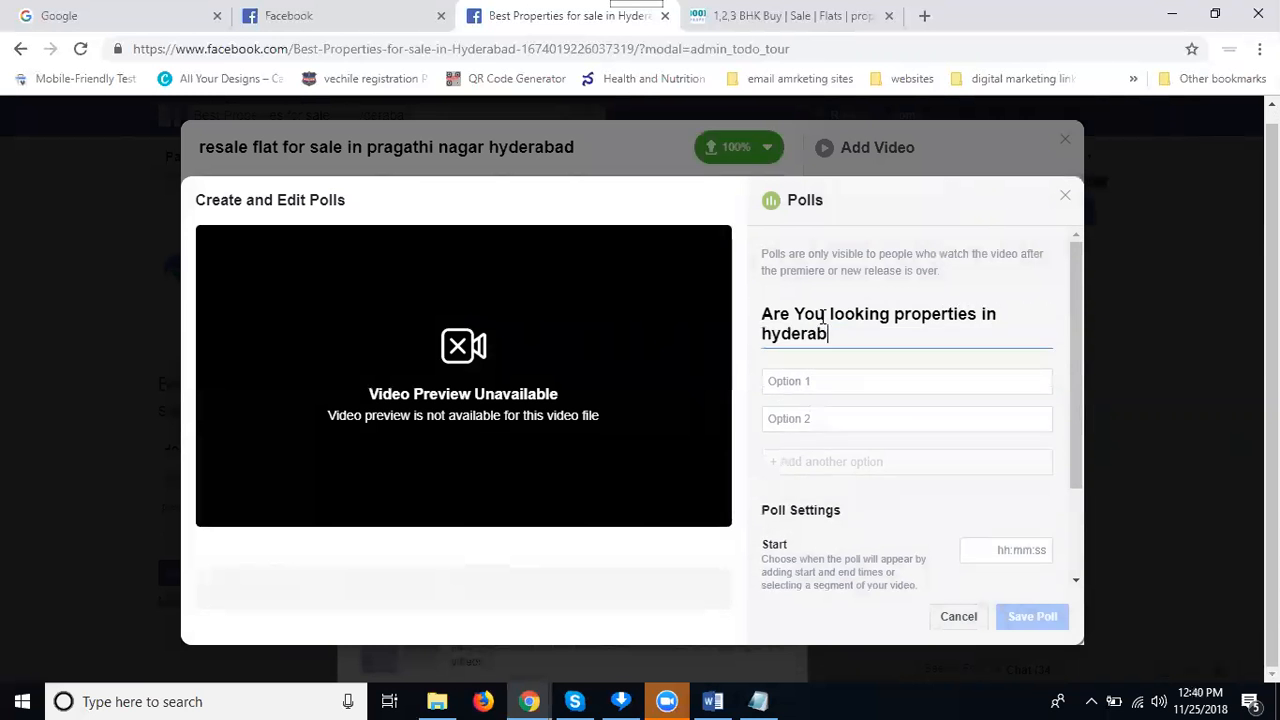
text(ad?)
key(Tab)
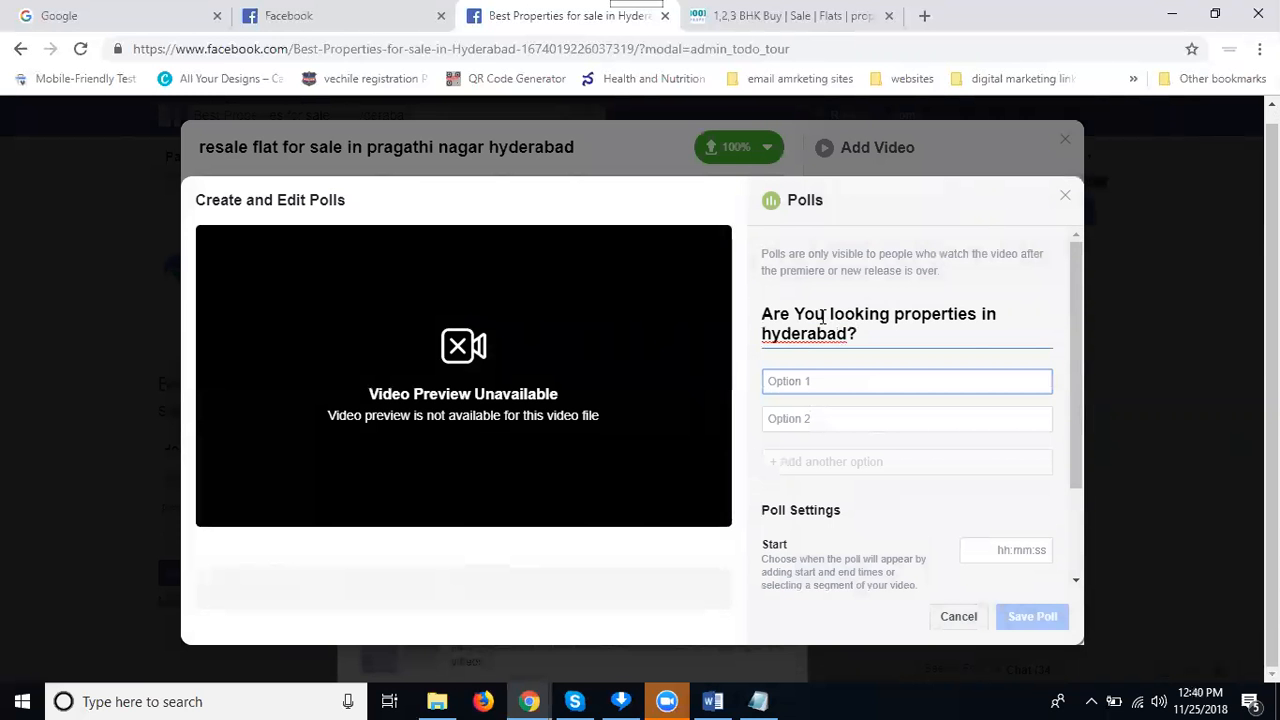
text(Pragathi nagar)
click(808, 420)
text(kukatpally)
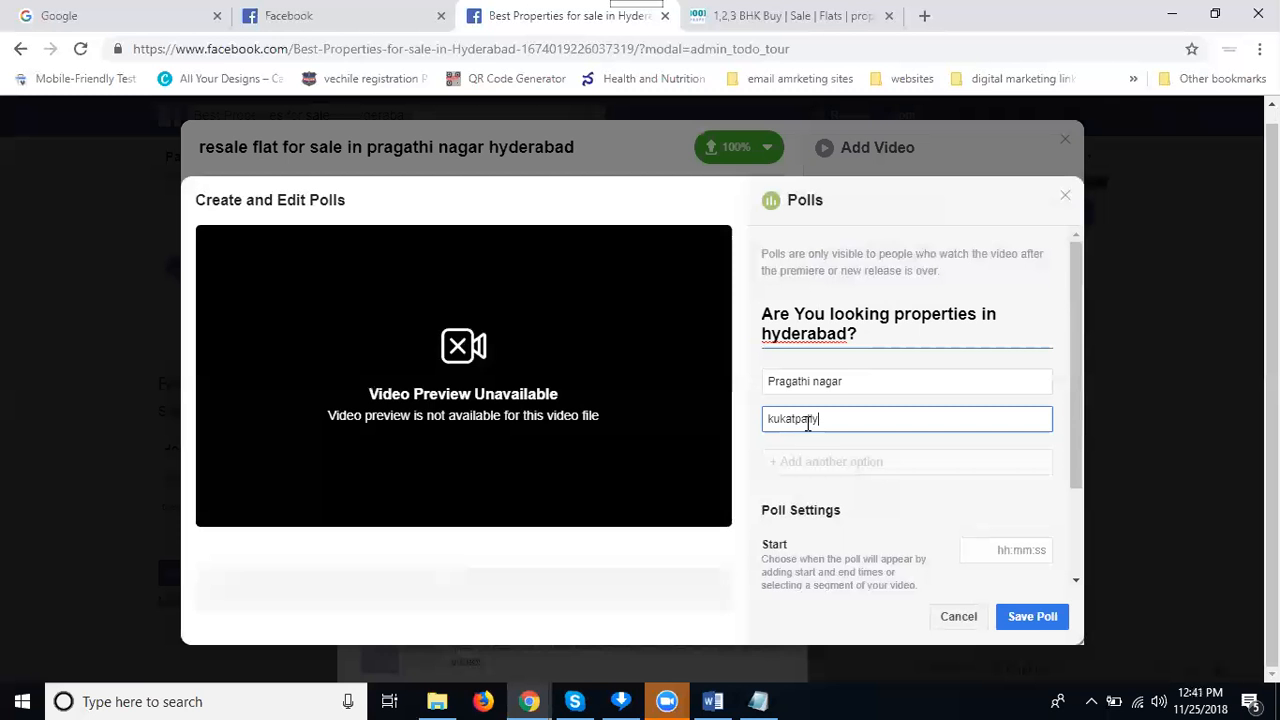
click(1022, 616)
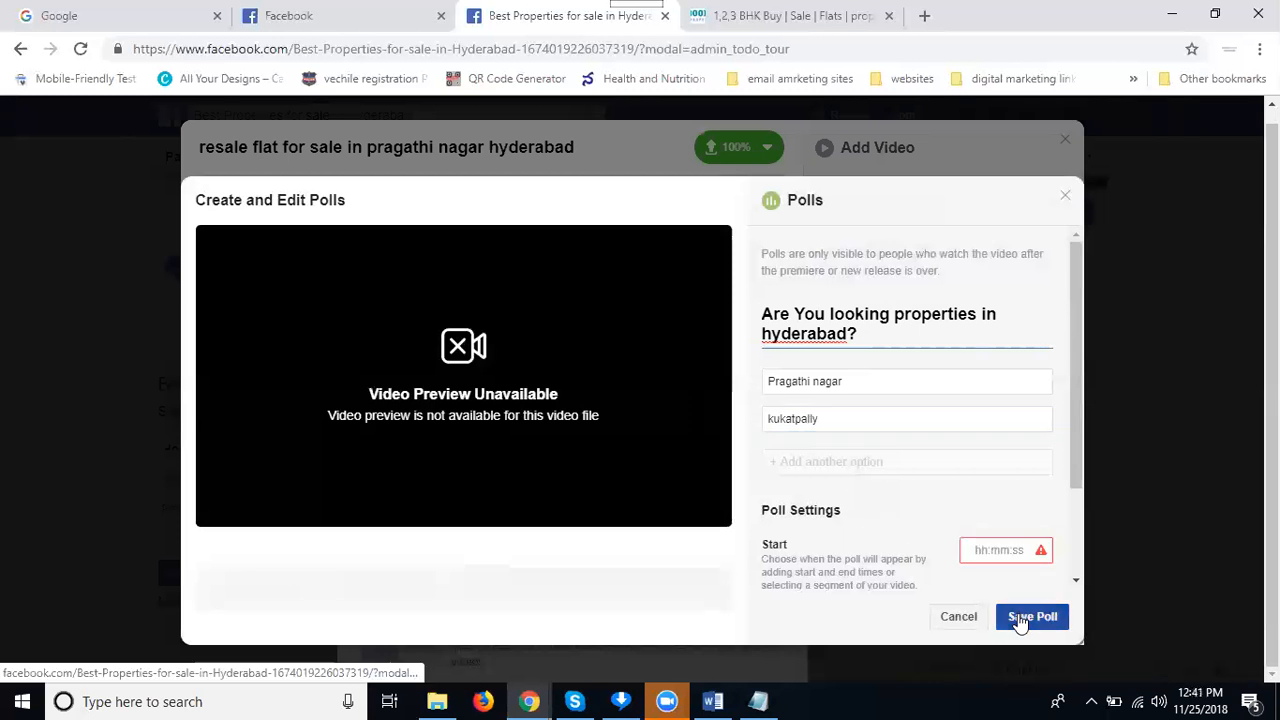
scroll(836, 528, down, 2)
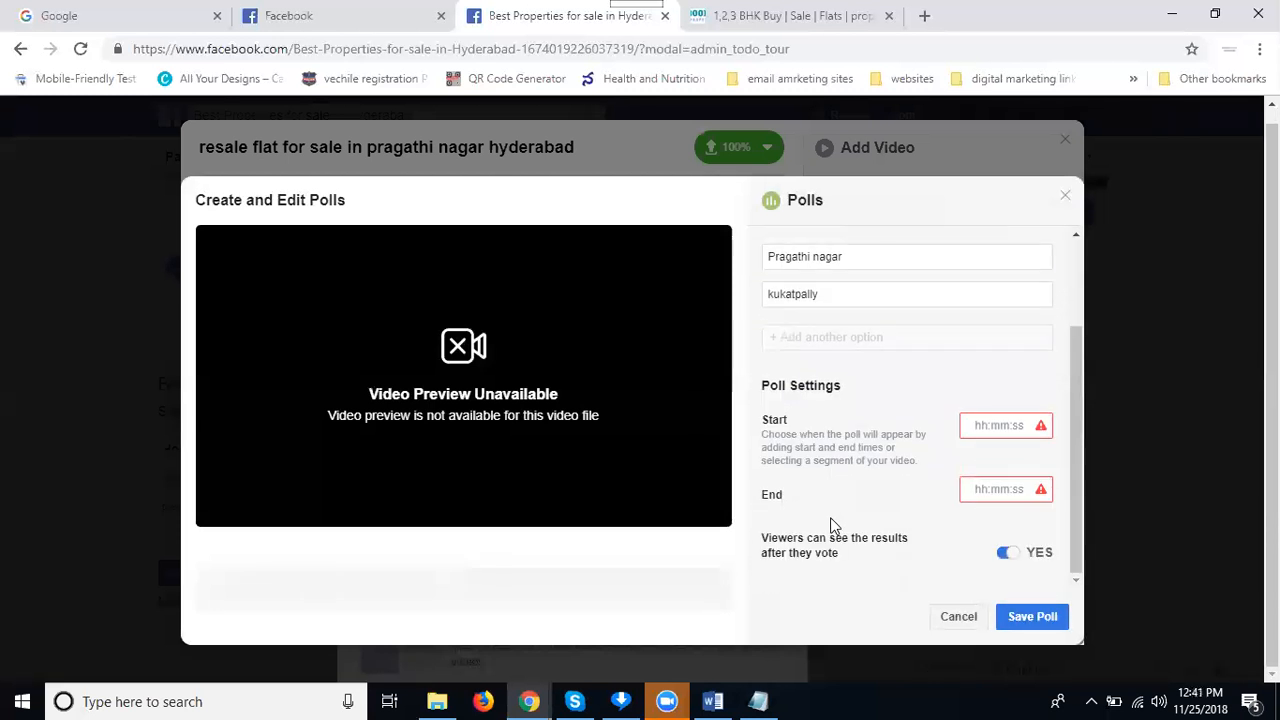
click(999, 427)
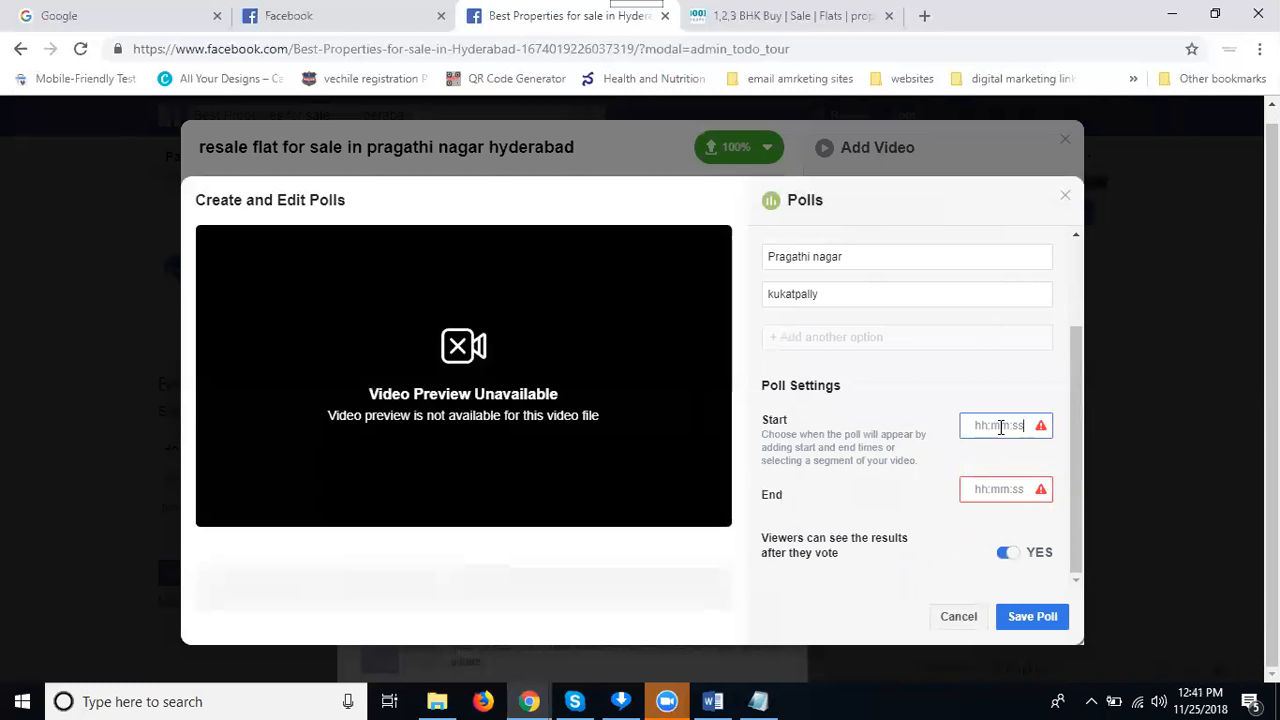
text(1)
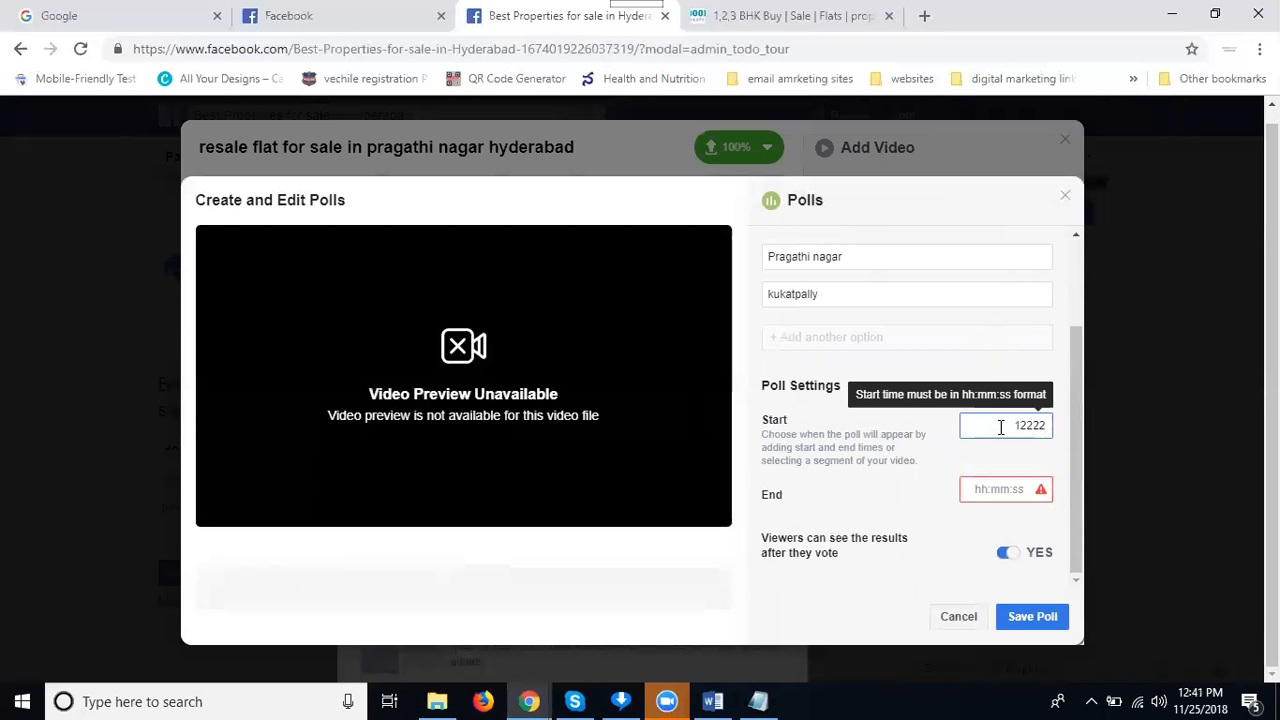
key(BackSpace)
click(1005, 553)
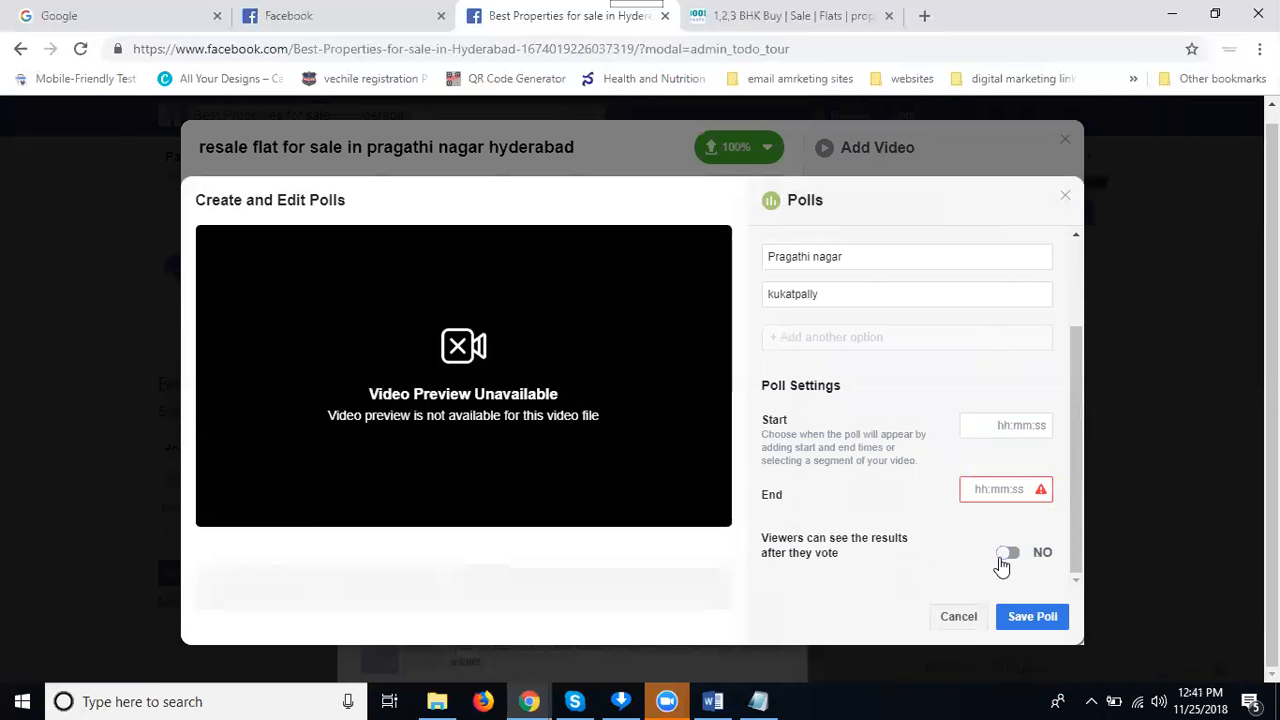
click(1032, 616)
Set the poll to start at 10:25:10 and end at 05:05:10, let viewers see results after voting, and try to save it
click(990, 425)
text(10)
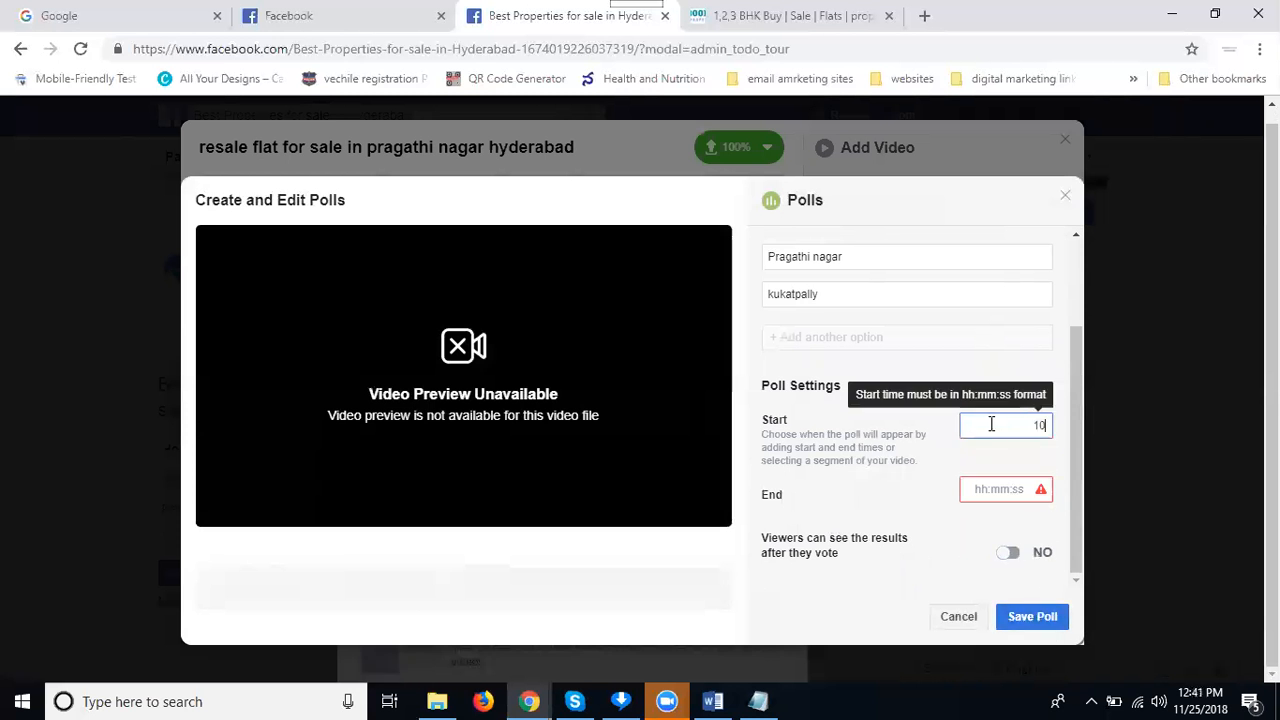
text(:25:10)
click(1001, 486)
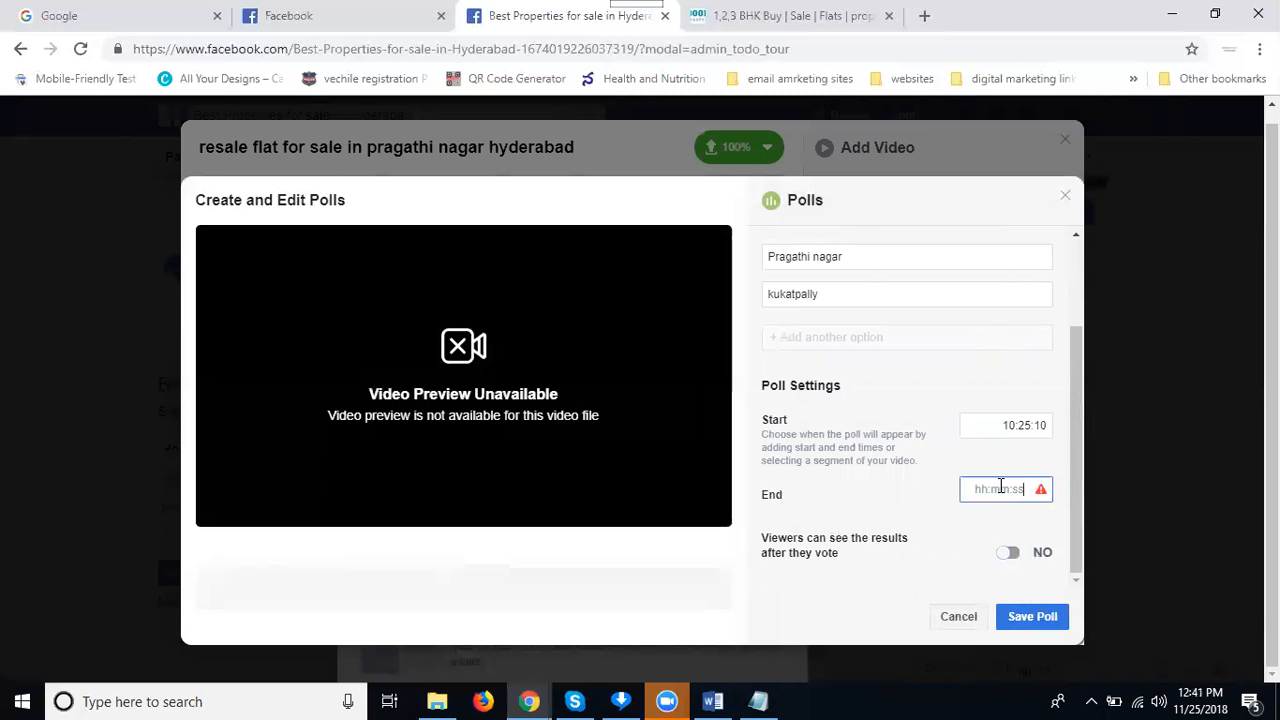
text(05)
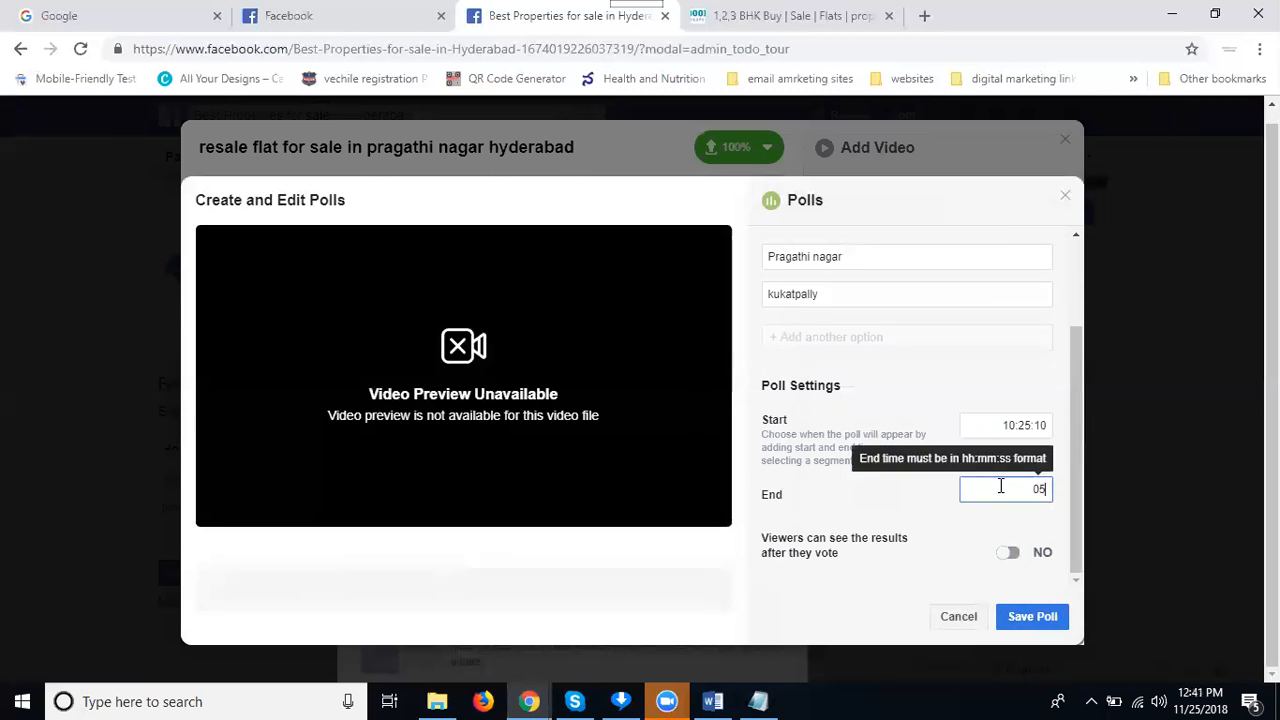
text(:05:10)
click(1008, 553)
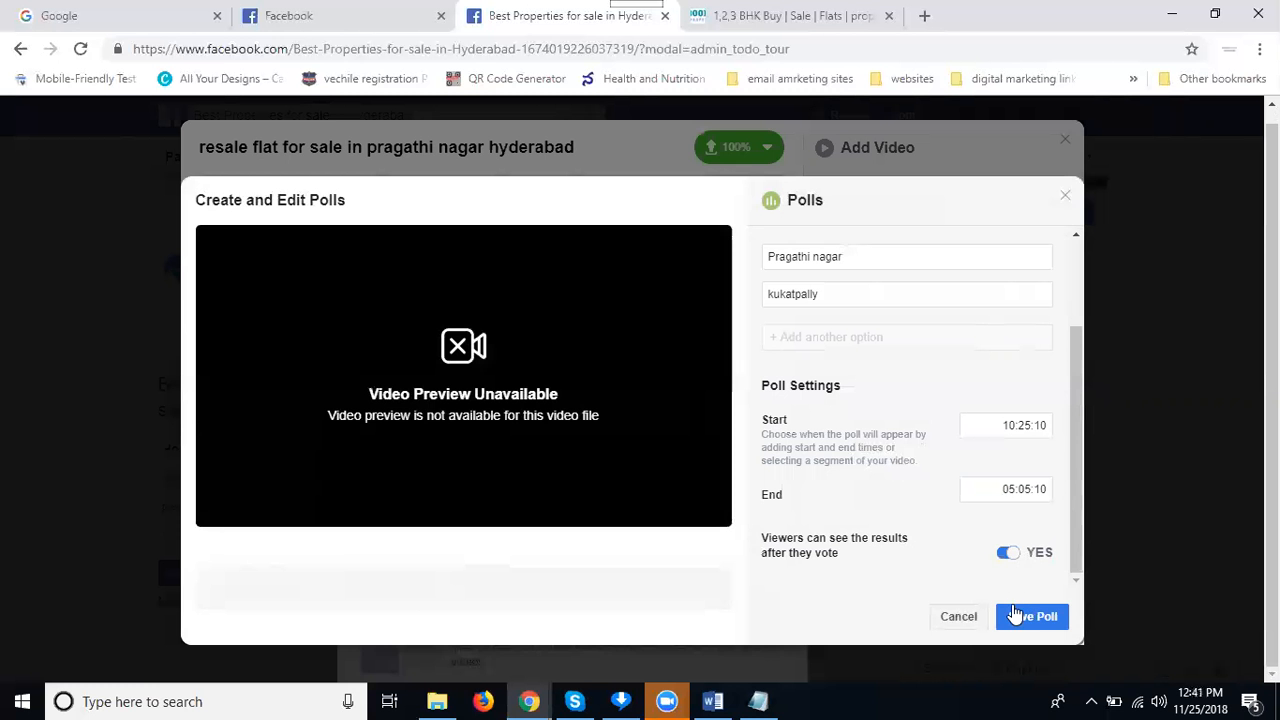
click(1016, 614)
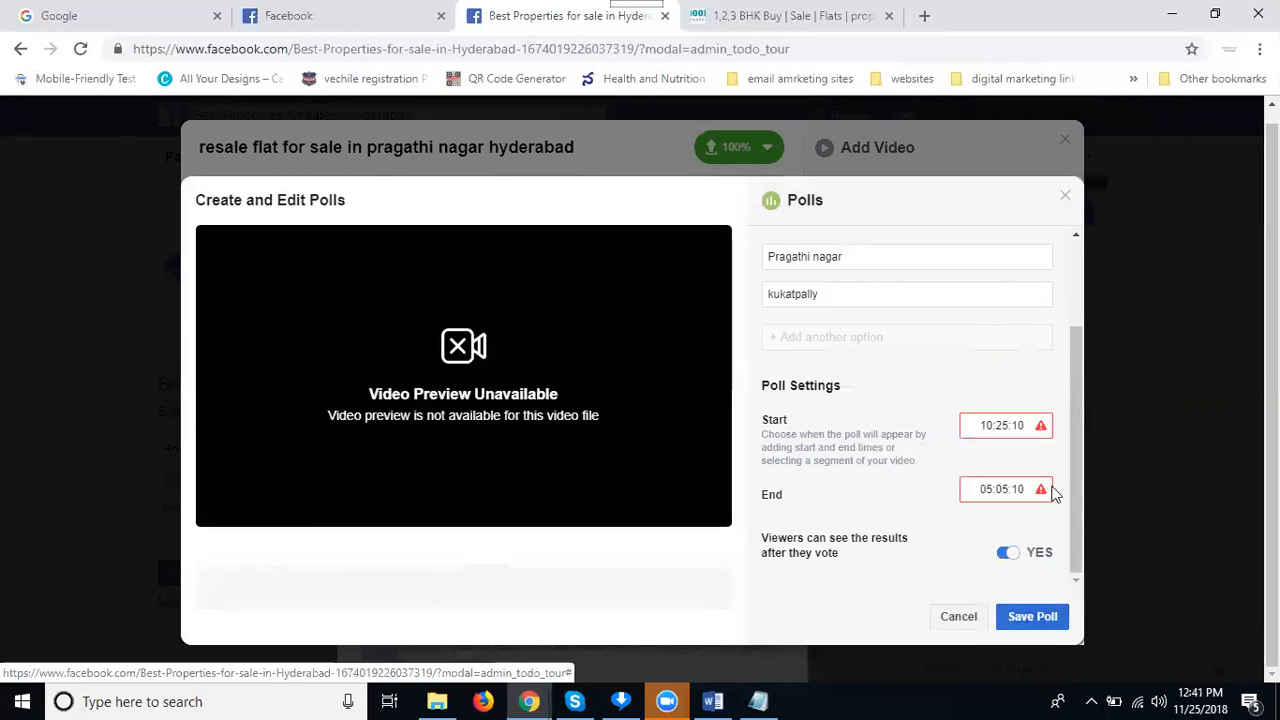
Leave the poll's edit form and finish the video's poll setup
mouse_move(1040, 490)
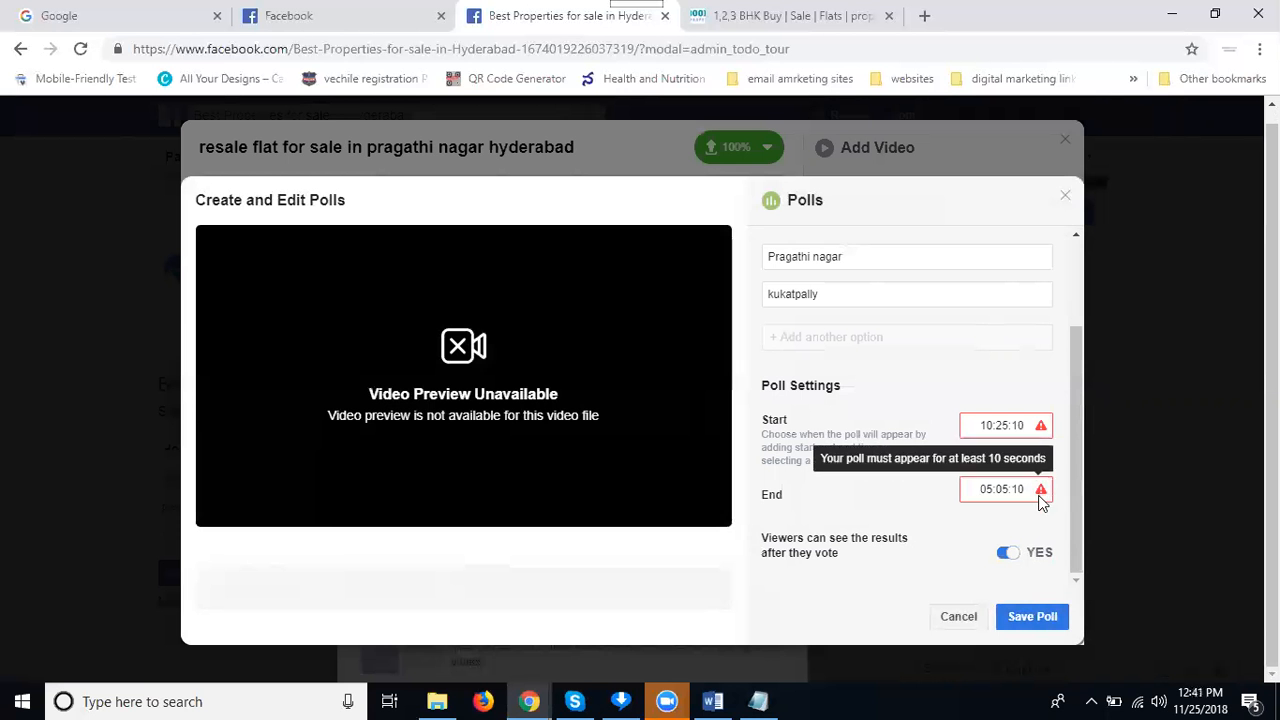
click(968, 622)
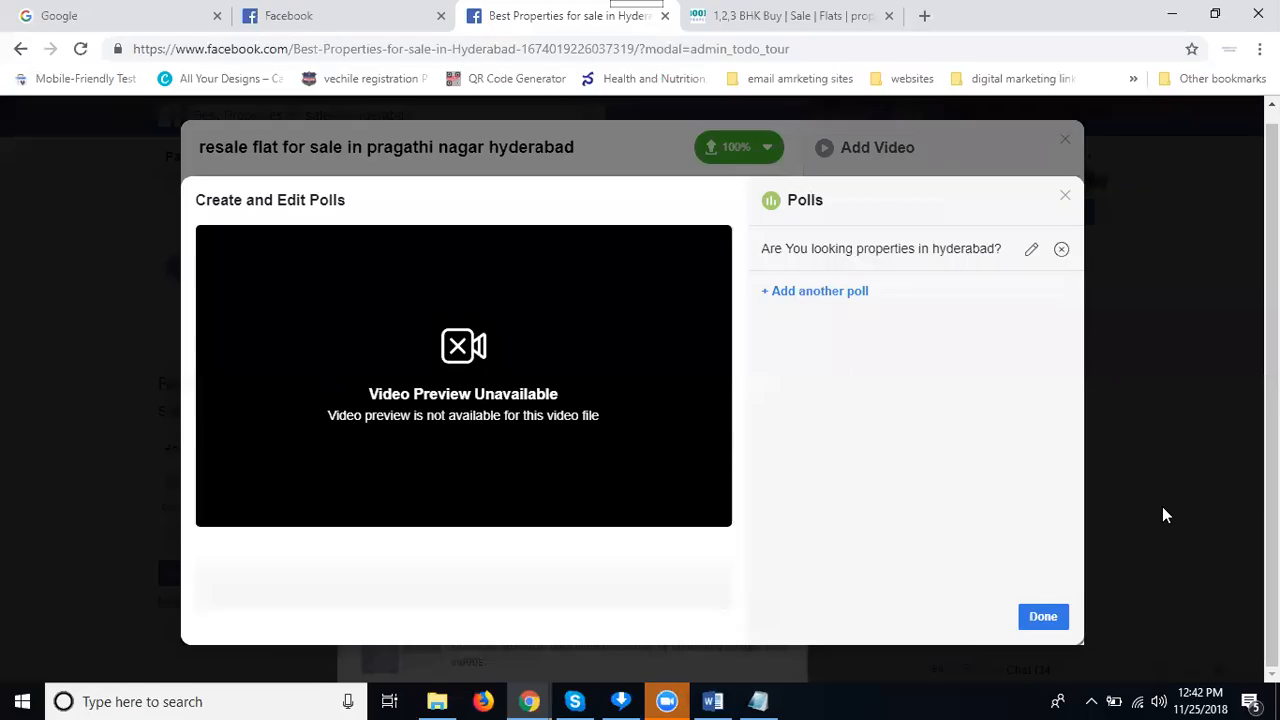
click(1043, 616)
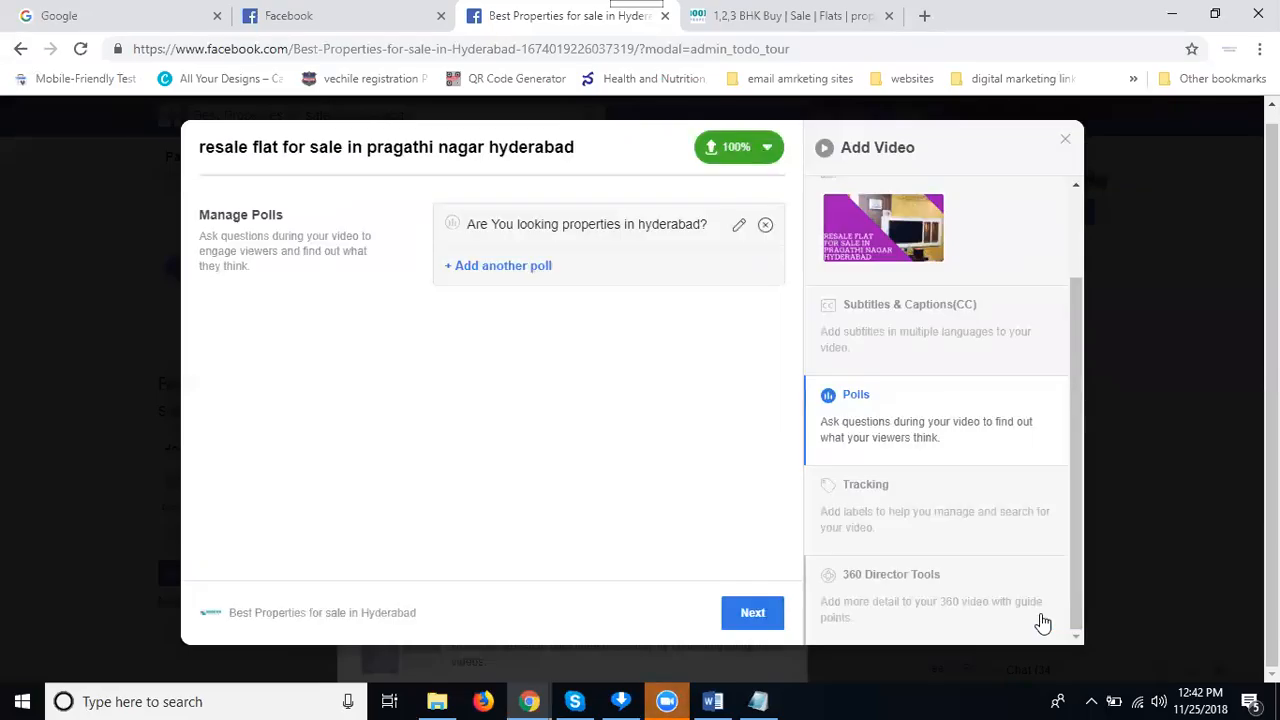
Add the custom tracking label "resale flat for sale in pragathi nagar hyderabad" to the video
click(889, 510)
click(563, 218)
text(resale flat for sale in pragathi nagar hyderabad)
key(Return)
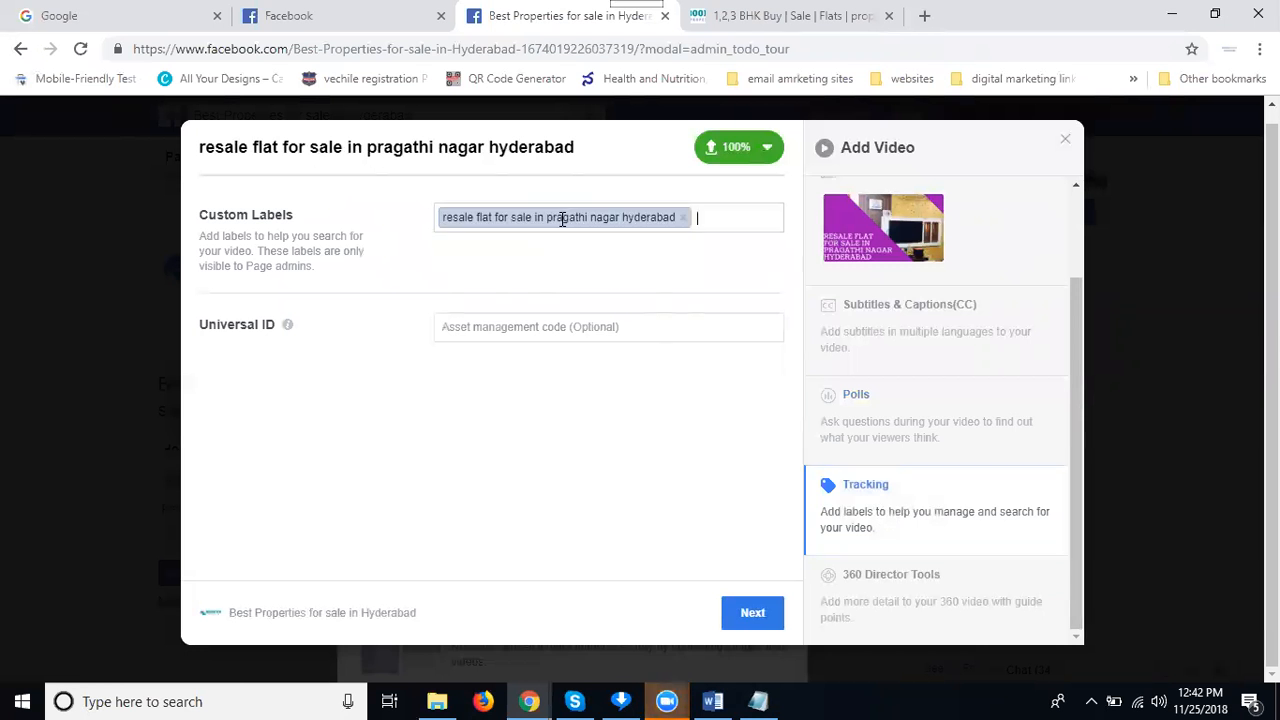
Enable 360° Mode for the video and proceed to its publishing options
click(872, 590)
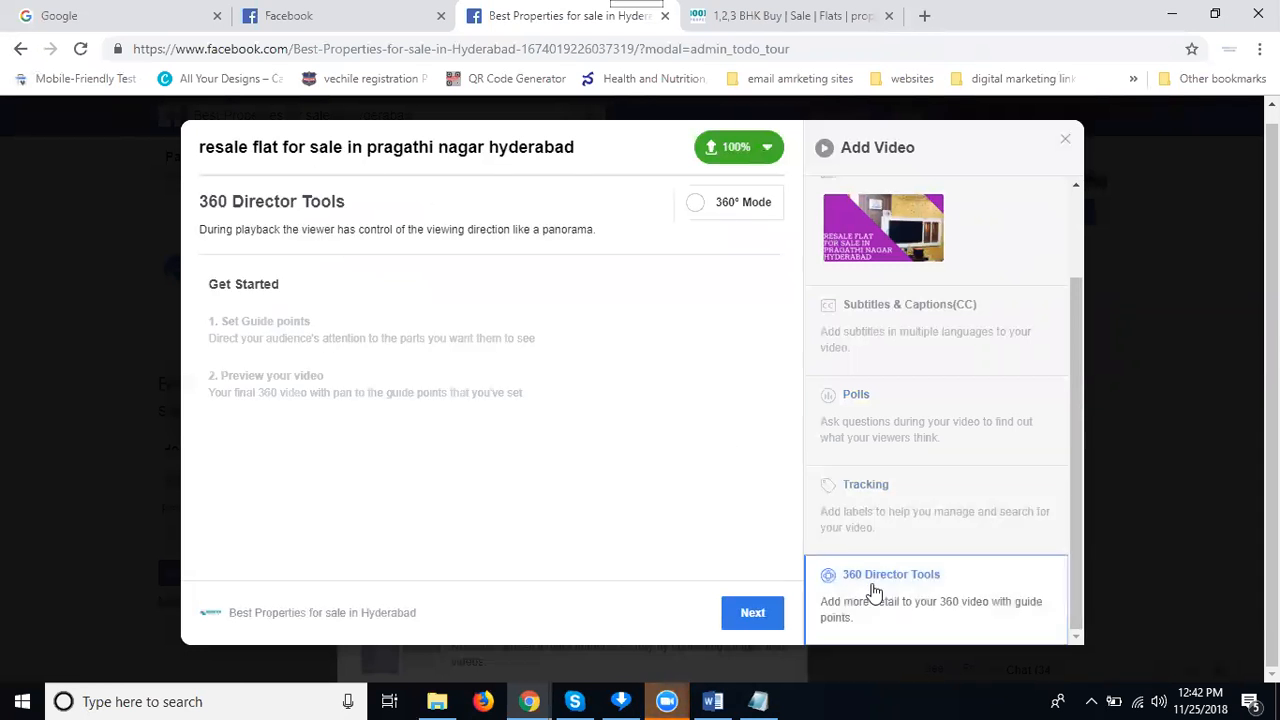
click(697, 204)
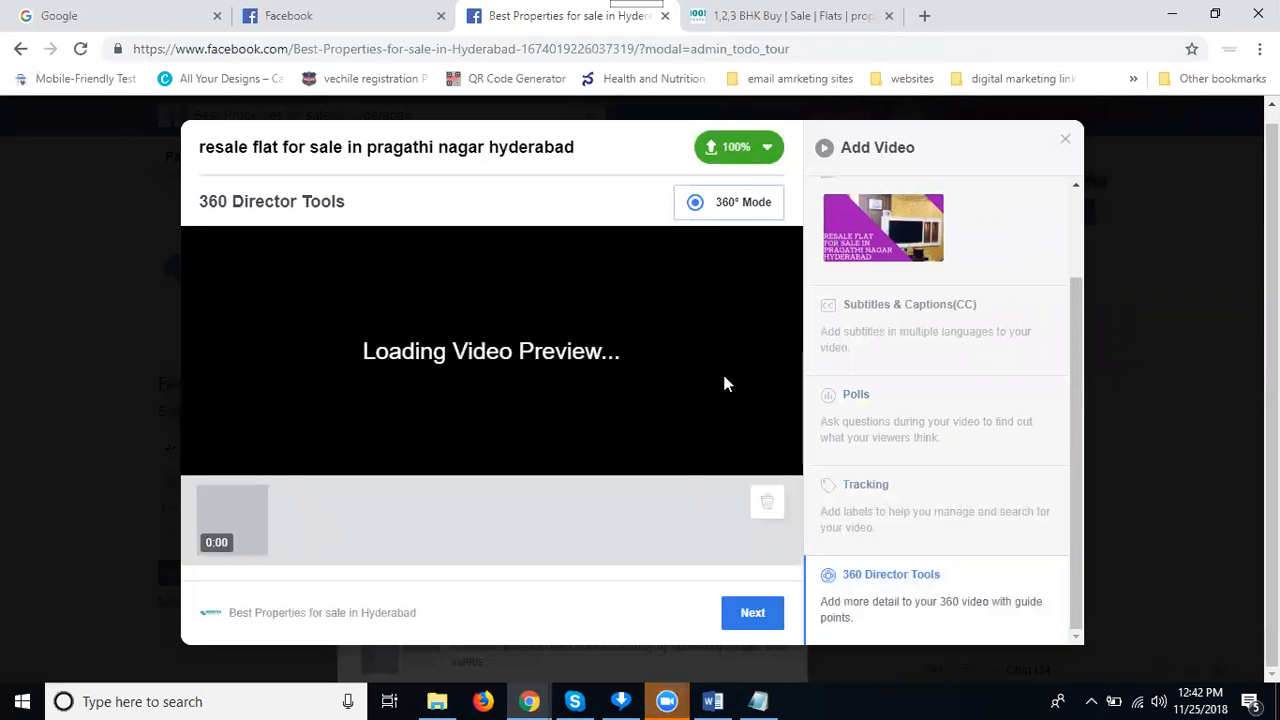
click(750, 616)
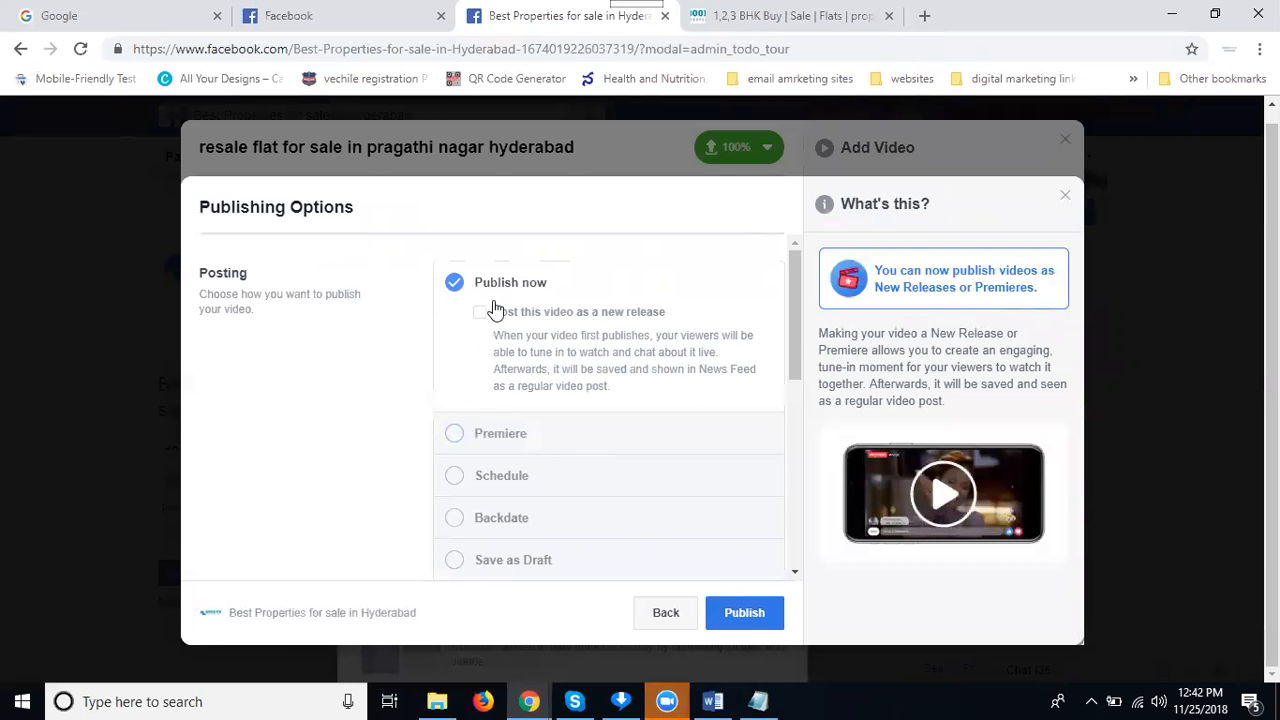
Look through the Premiere, Schedule, Backdate and Save as Draft posting options and the custom distribution settings
click(502, 438)
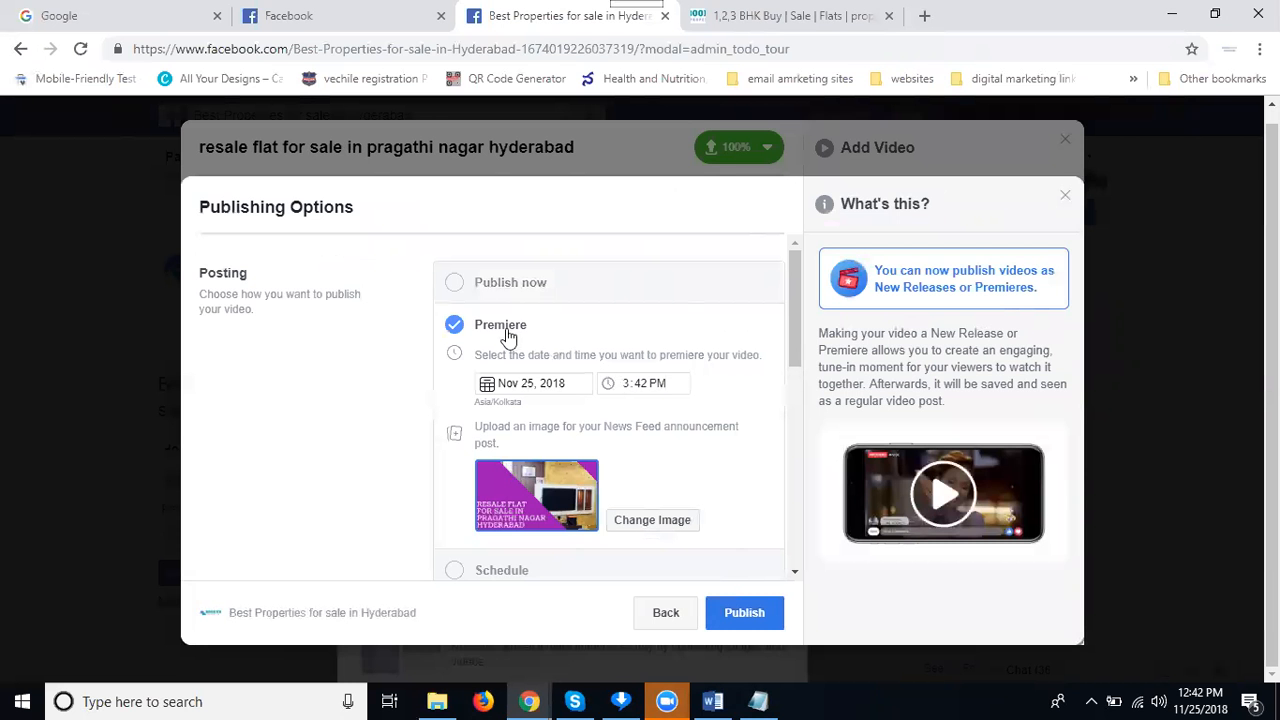
click(457, 327)
click(454, 284)
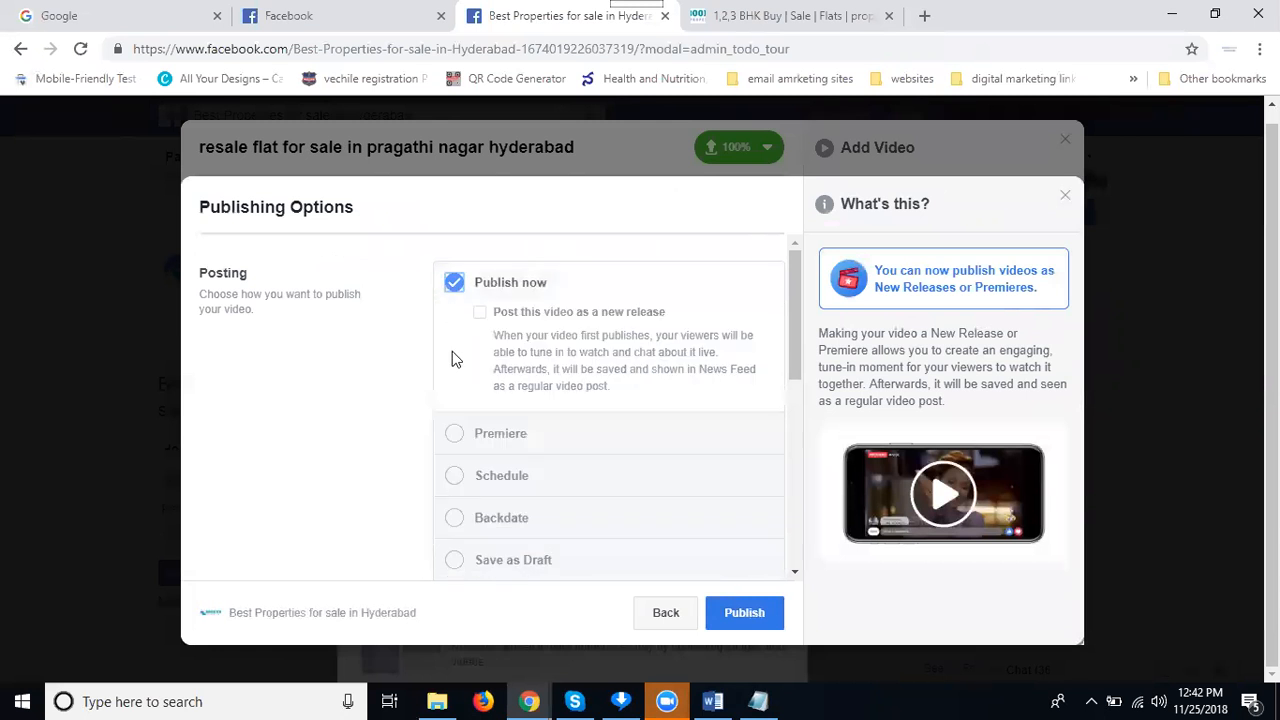
click(455, 476)
click(455, 555)
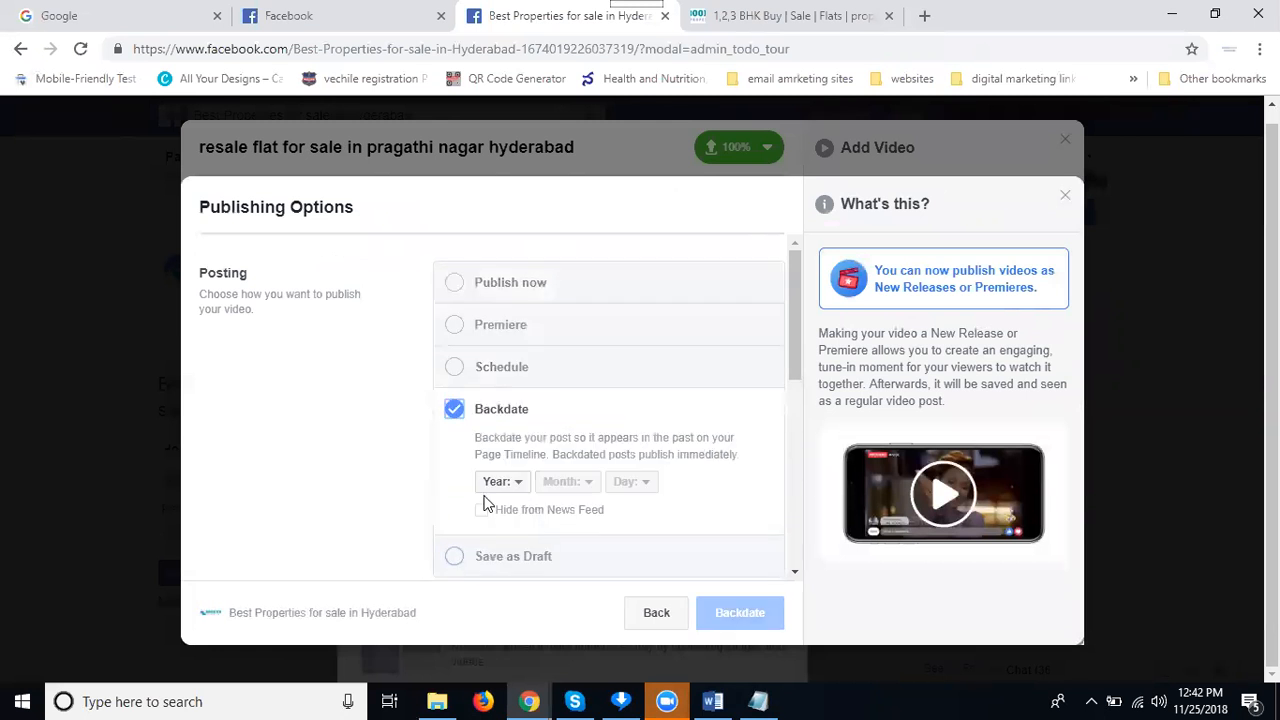
scroll(485, 503, down, 2)
click(455, 369)
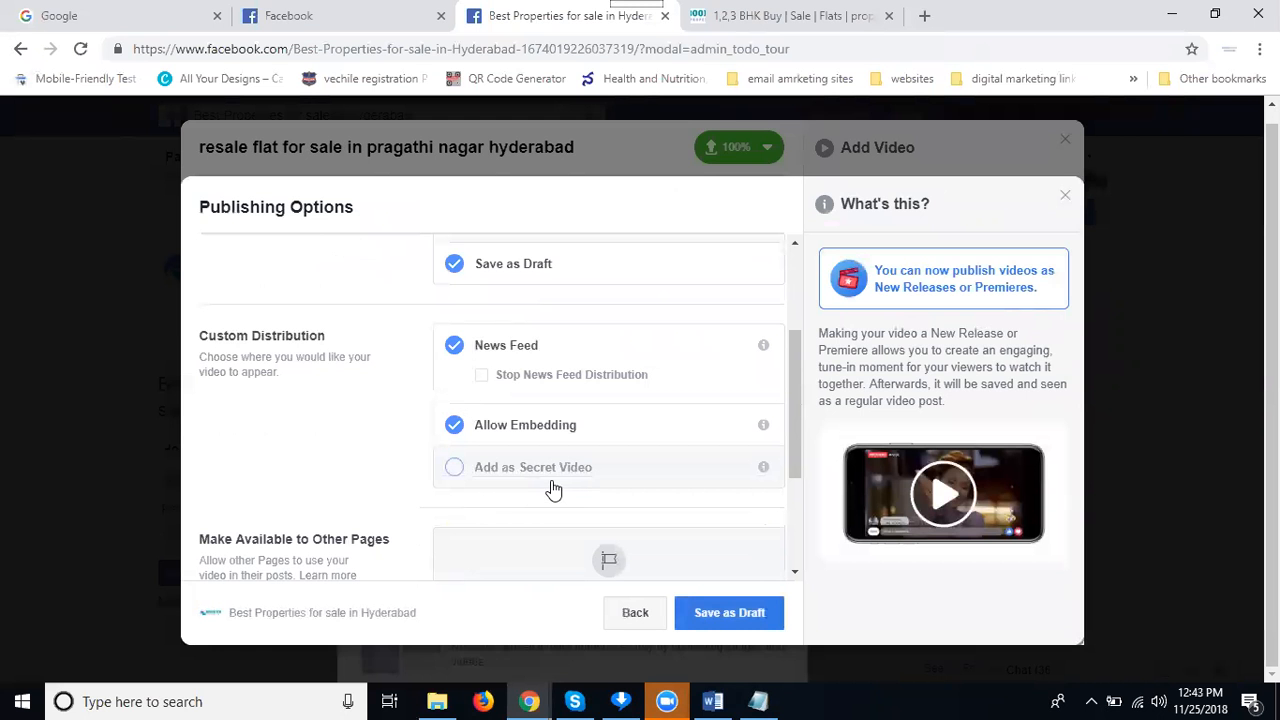
scroll(500, 420, up, 3)
Publish the video immediately using Publish now and dismiss the confirmation dialog
click(454, 283)
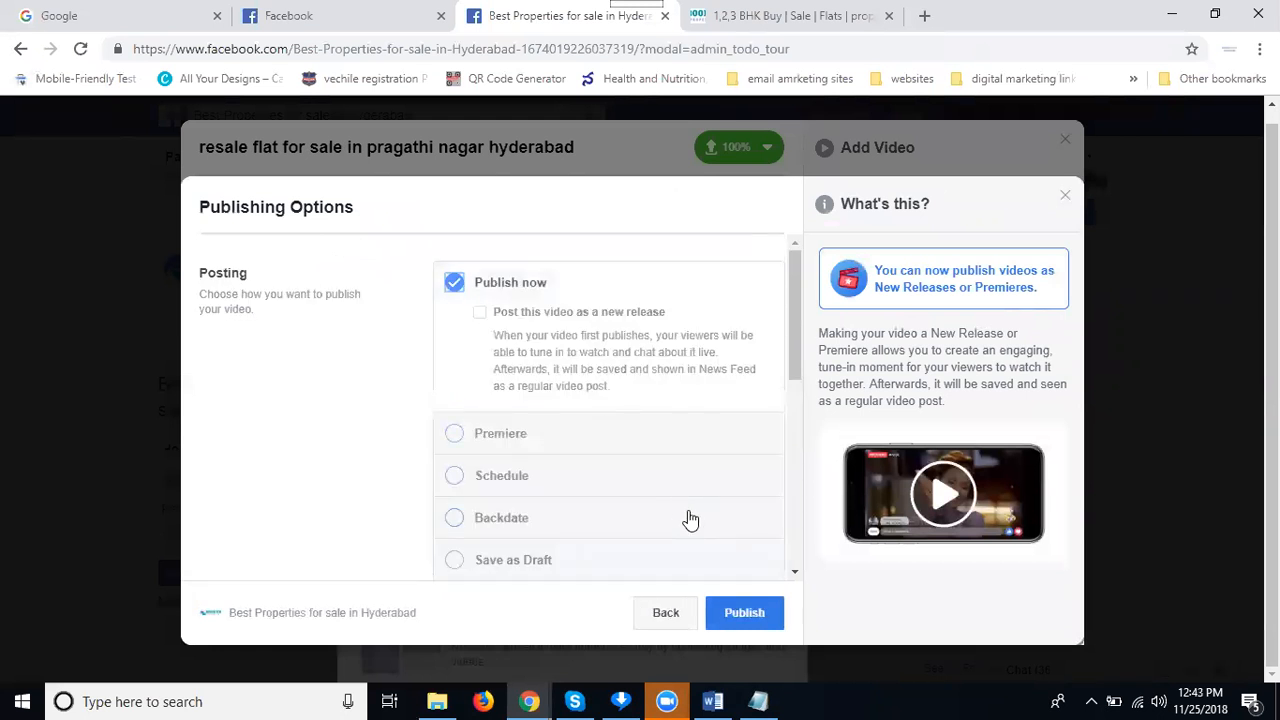
click(735, 612)
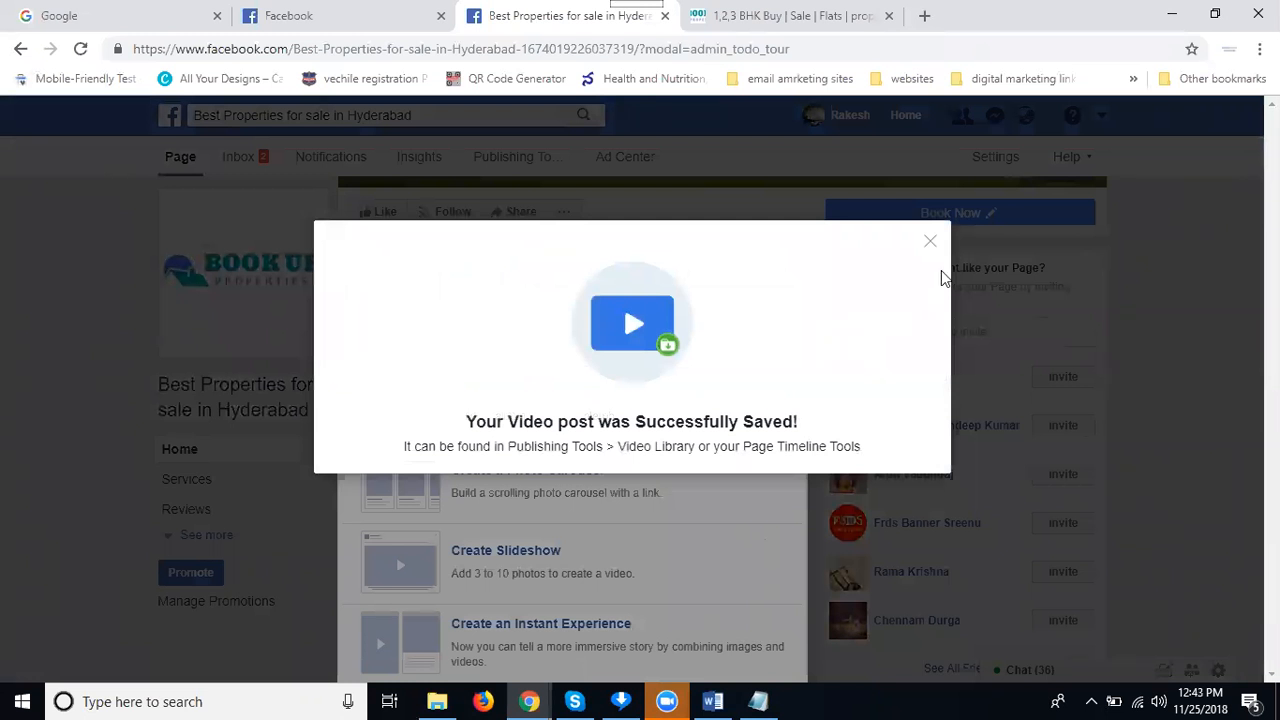
click(929, 243)
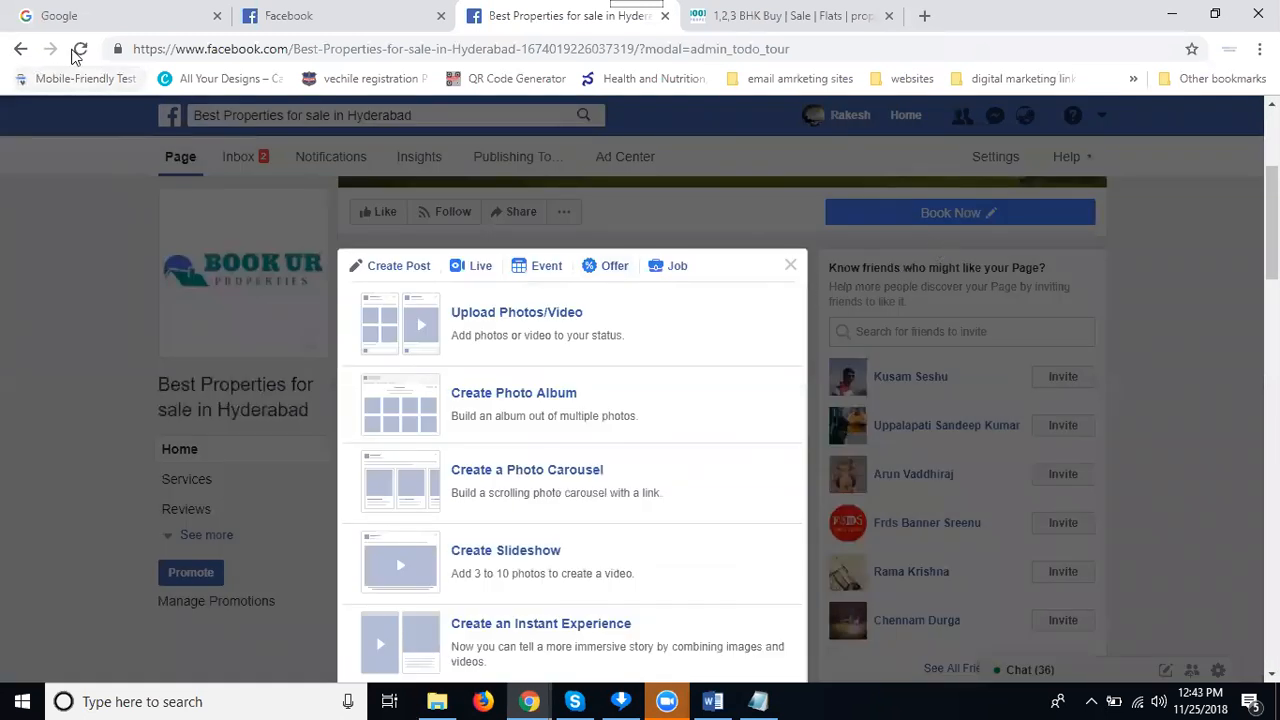
Reload the Facebook page, look through its latest posts, and switch to the bookurproperties.com website
click(79, 49)
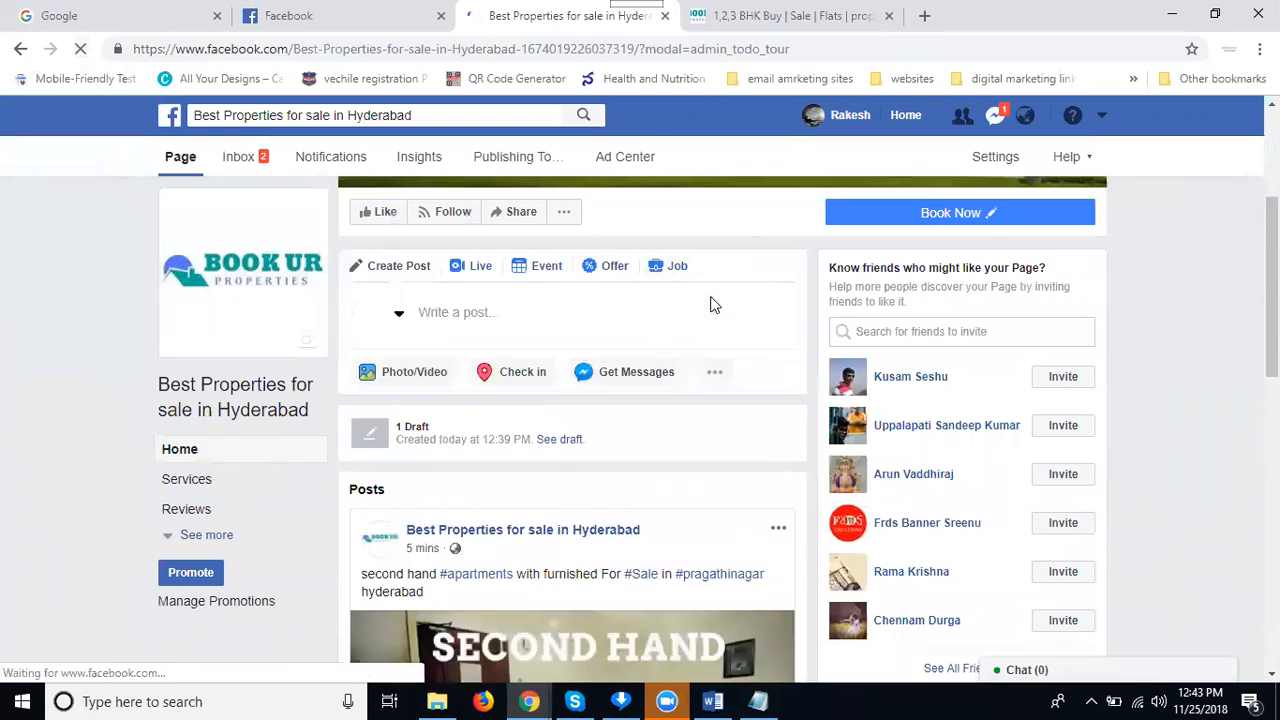
scroll(711, 303, down, 5)
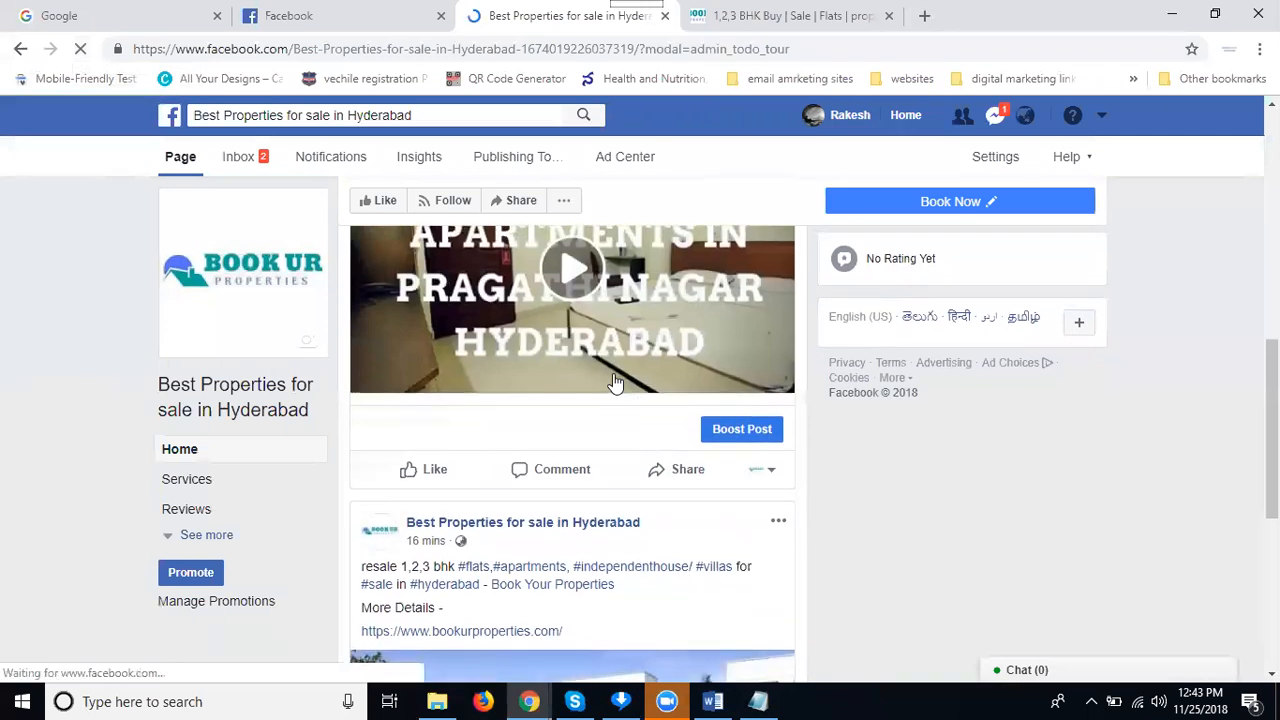
scroll(615, 383, up, 3)
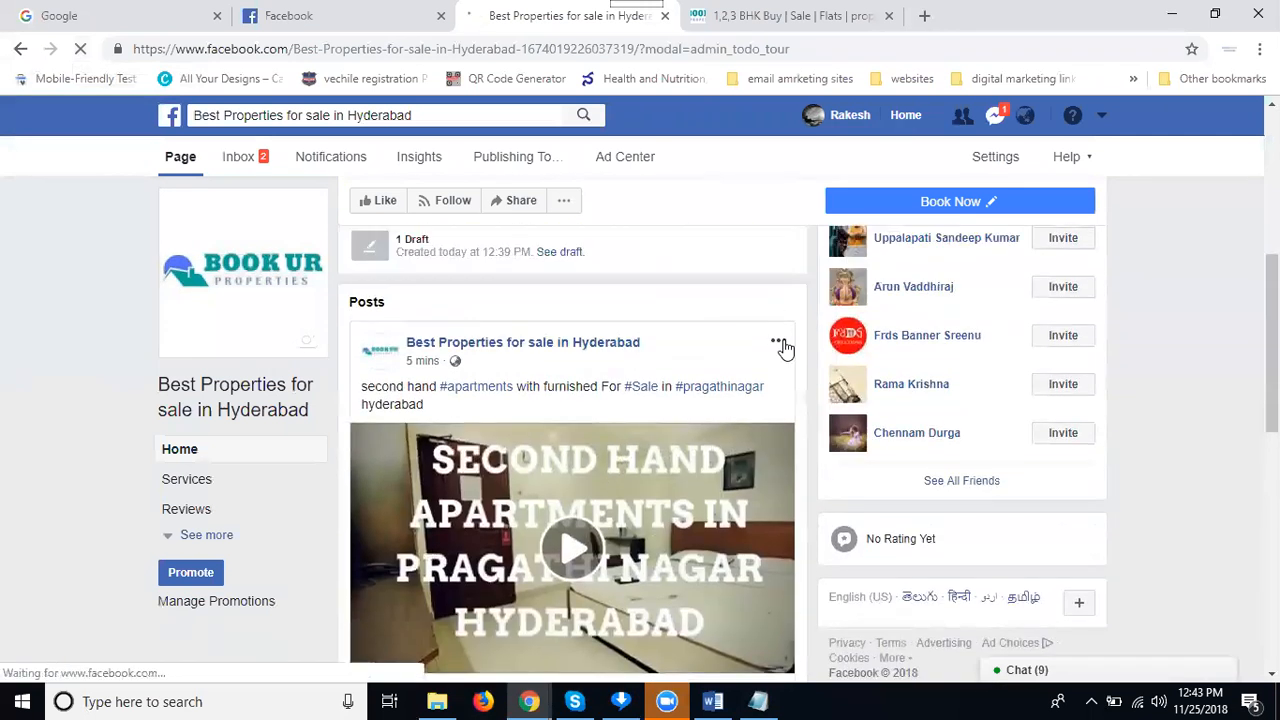
click(783, 345)
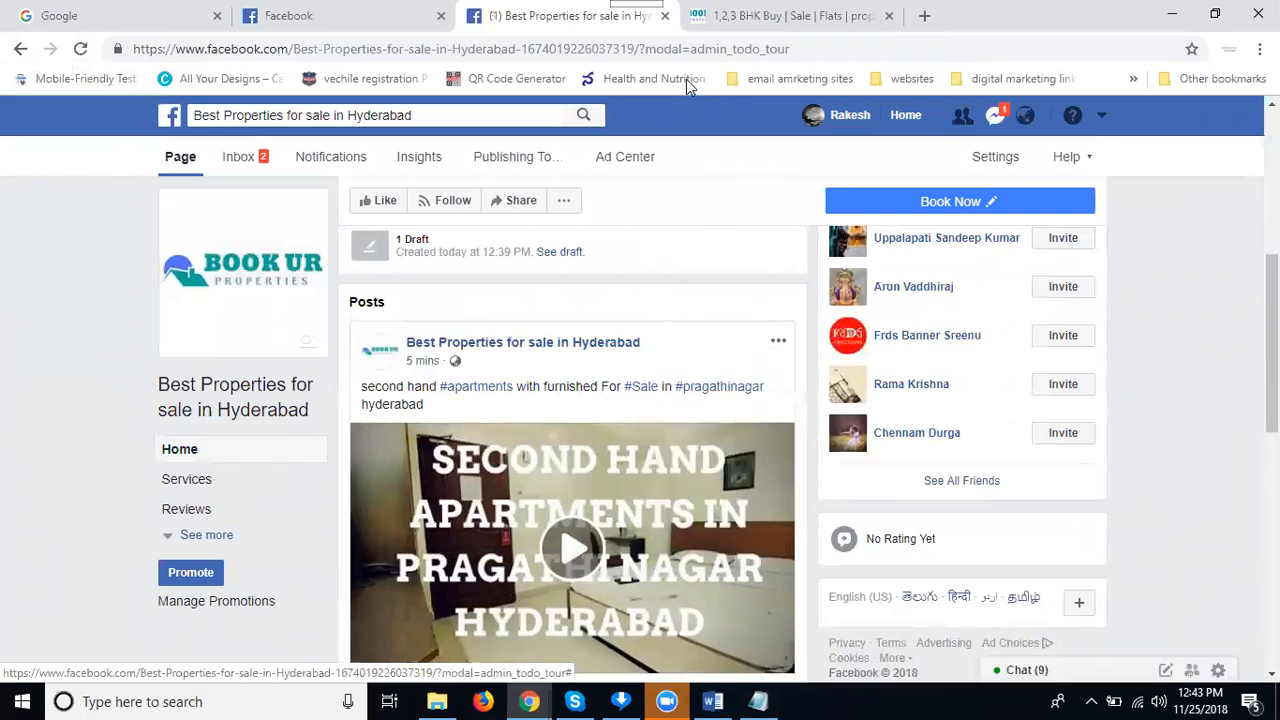
click(722, 18)
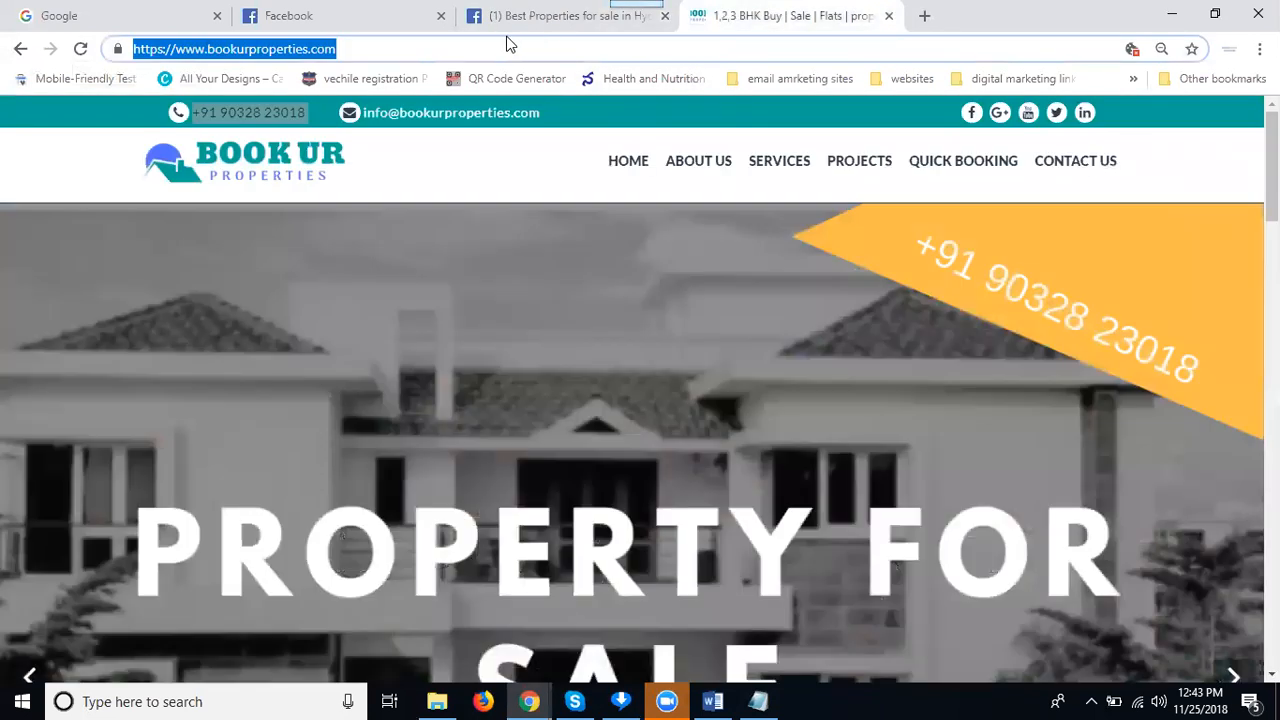
click(535, 17)
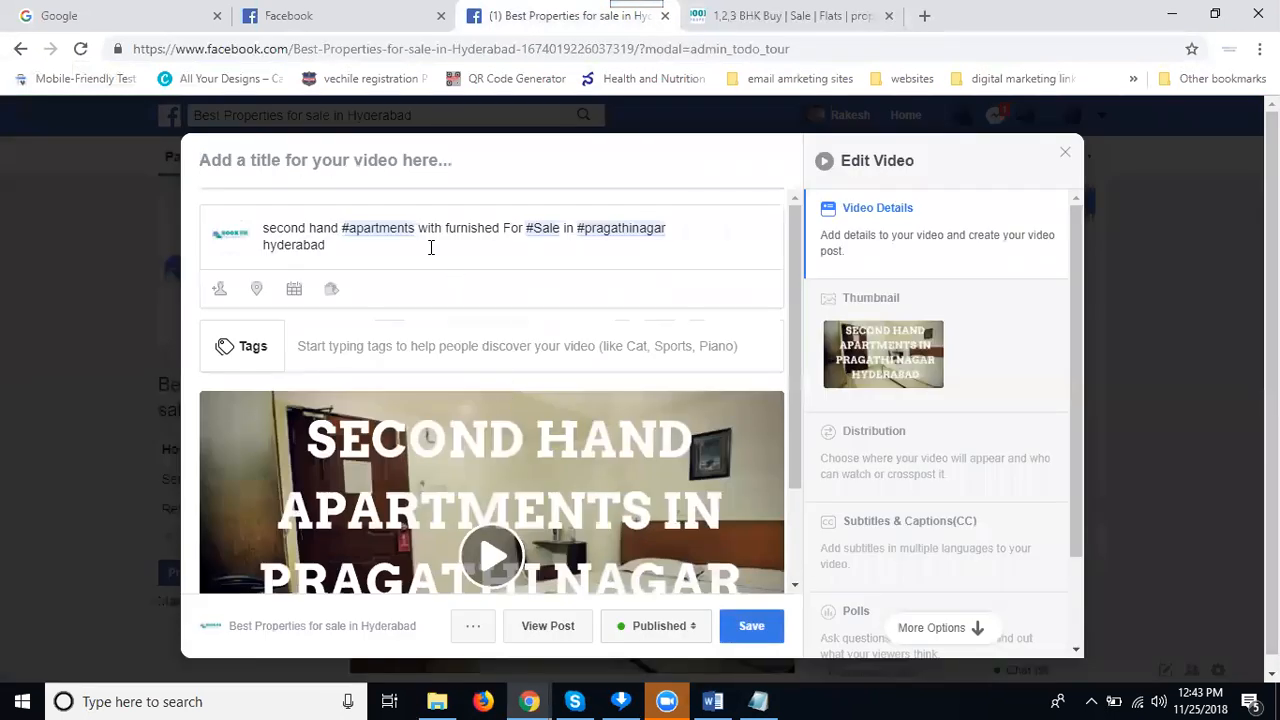
click(429, 246)
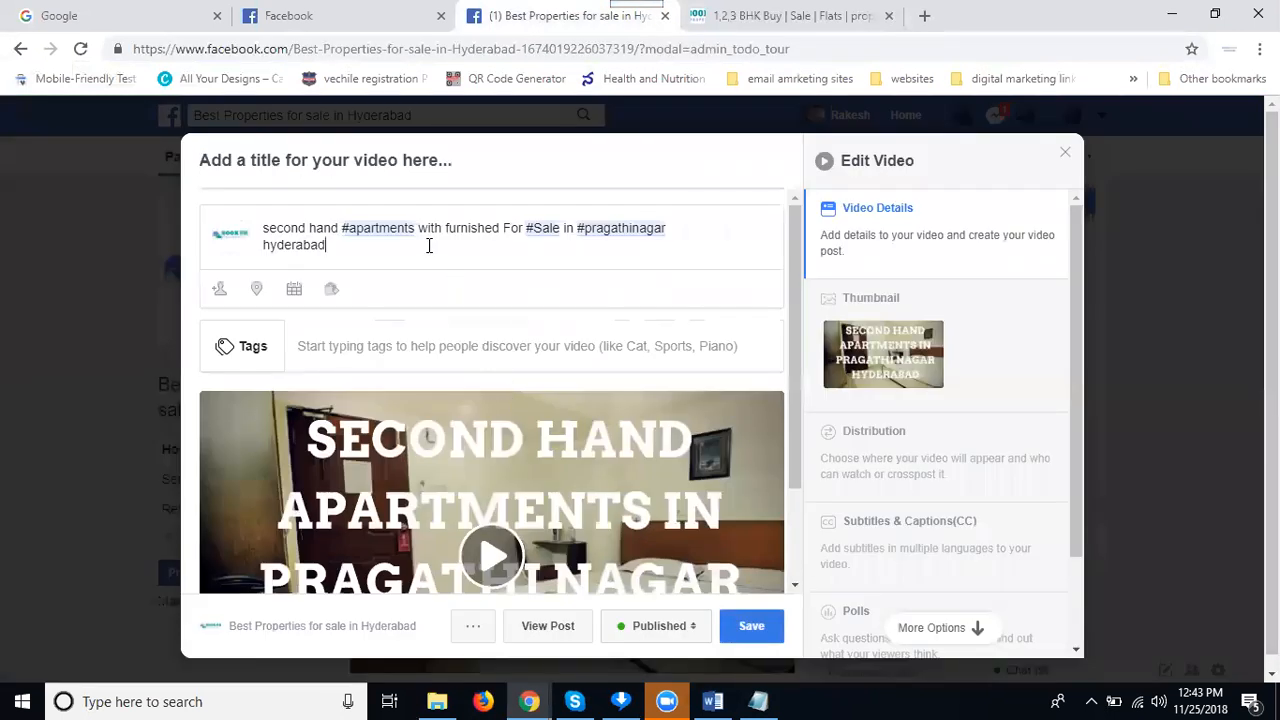
key(Return)
key(Return)
text(https://www.bookurproperties.com/)
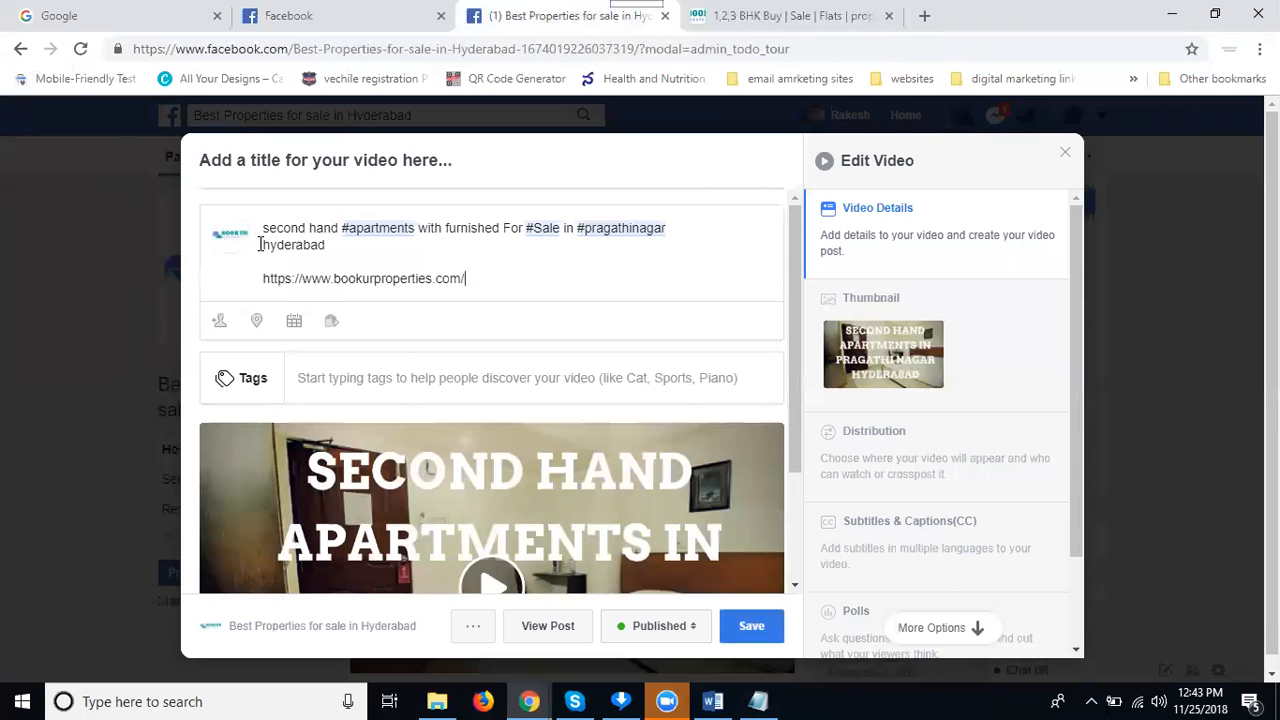
key(BackSpace)
Turn hyderabad into a hashtag in the description and append - #bookyourproperties #bookurproperties after it
click(263, 245)
text(#)
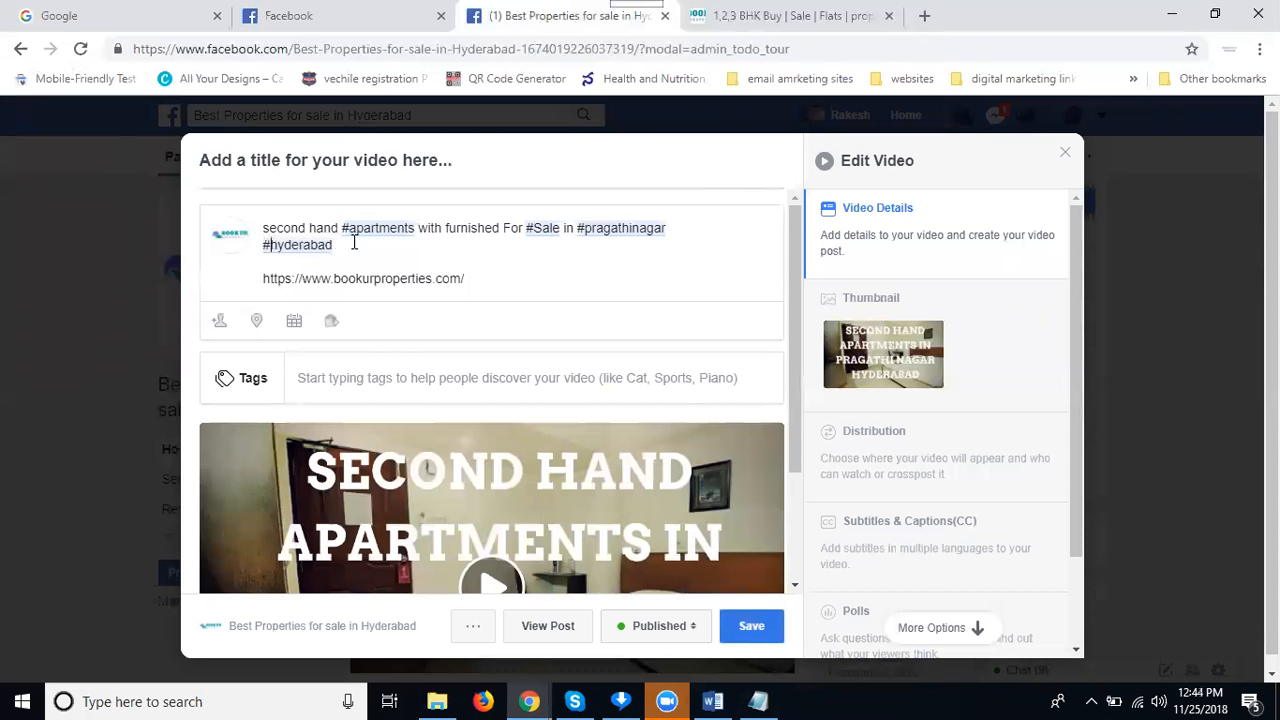
text(bookyourproperties  #bookurproperti)
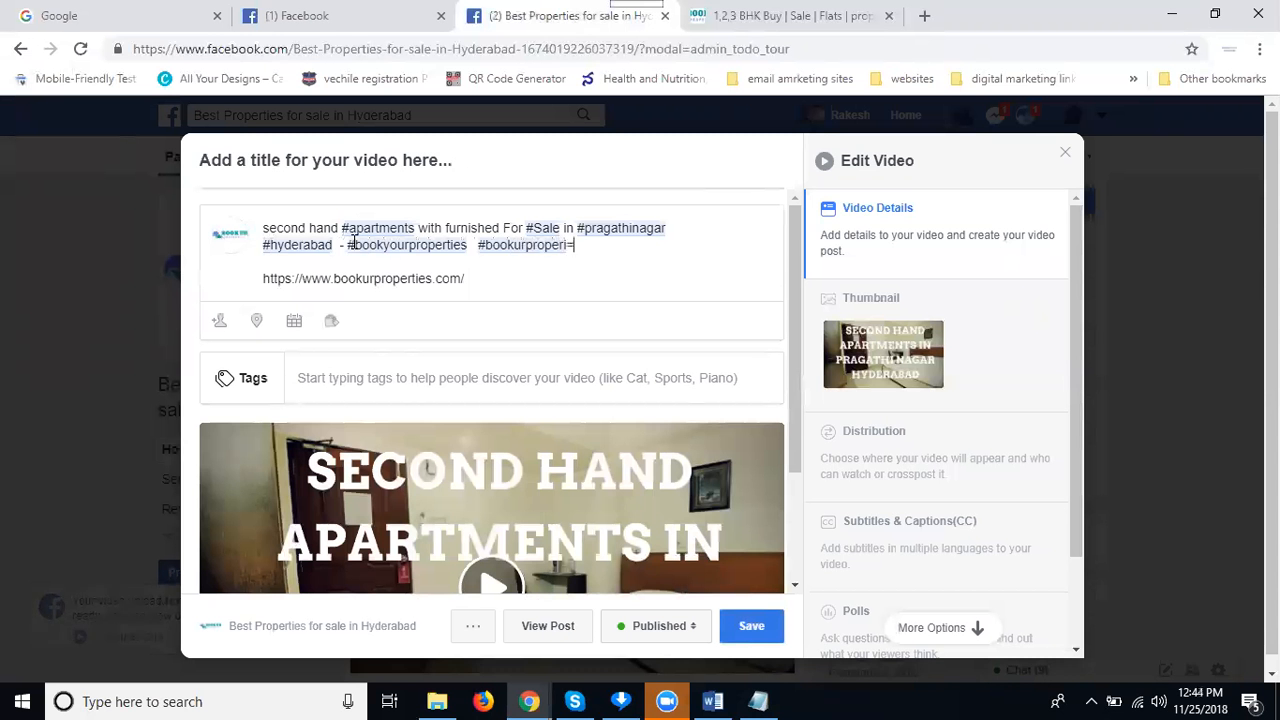
text(es)
Copy the contact phone number from the property website, paste it below the URL in the description, and save the video post
click(517, 283)
key(Return)
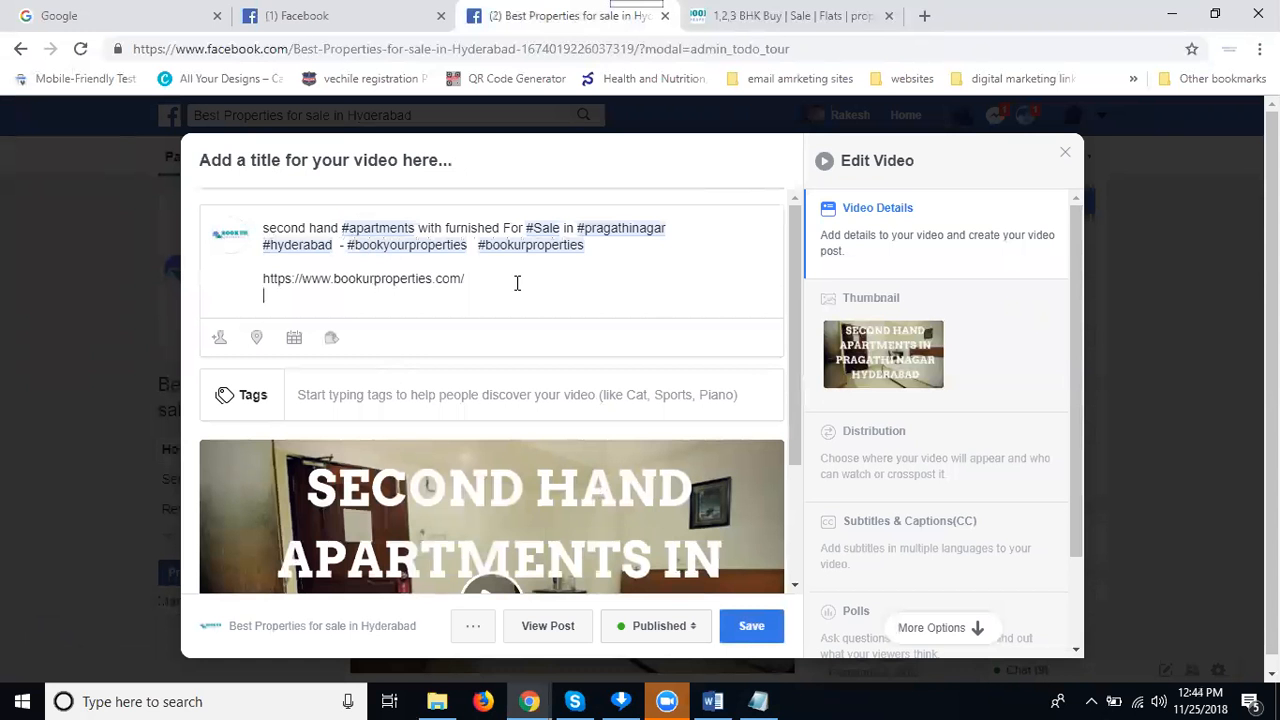
click(716, 22)
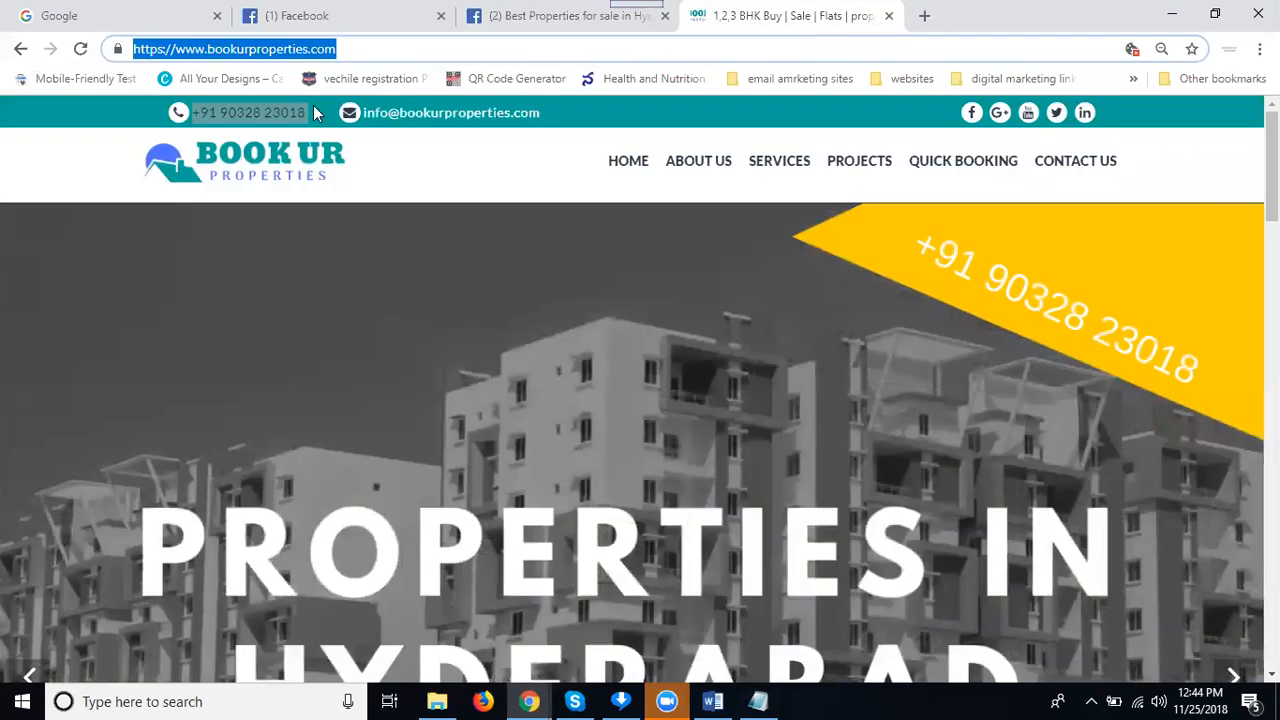
drag(308, 113, 232, 117)
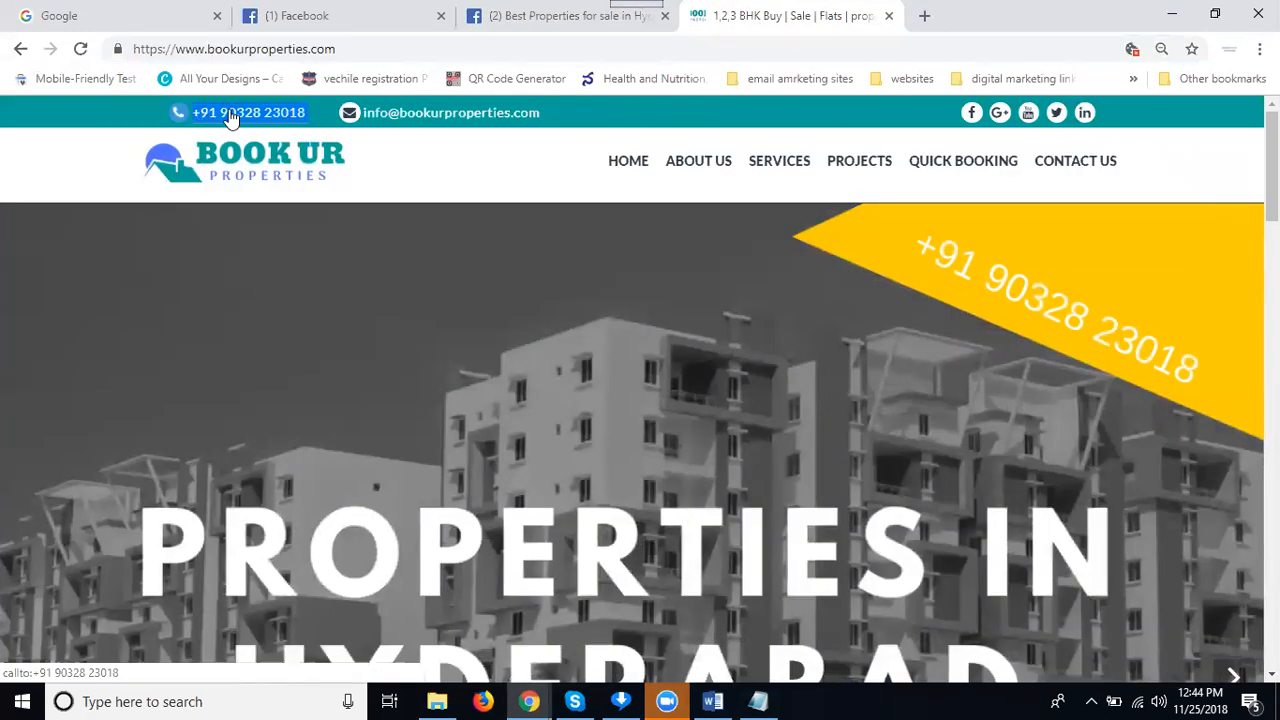
click(571, 17)
key(Return)
key(ctrl+v)
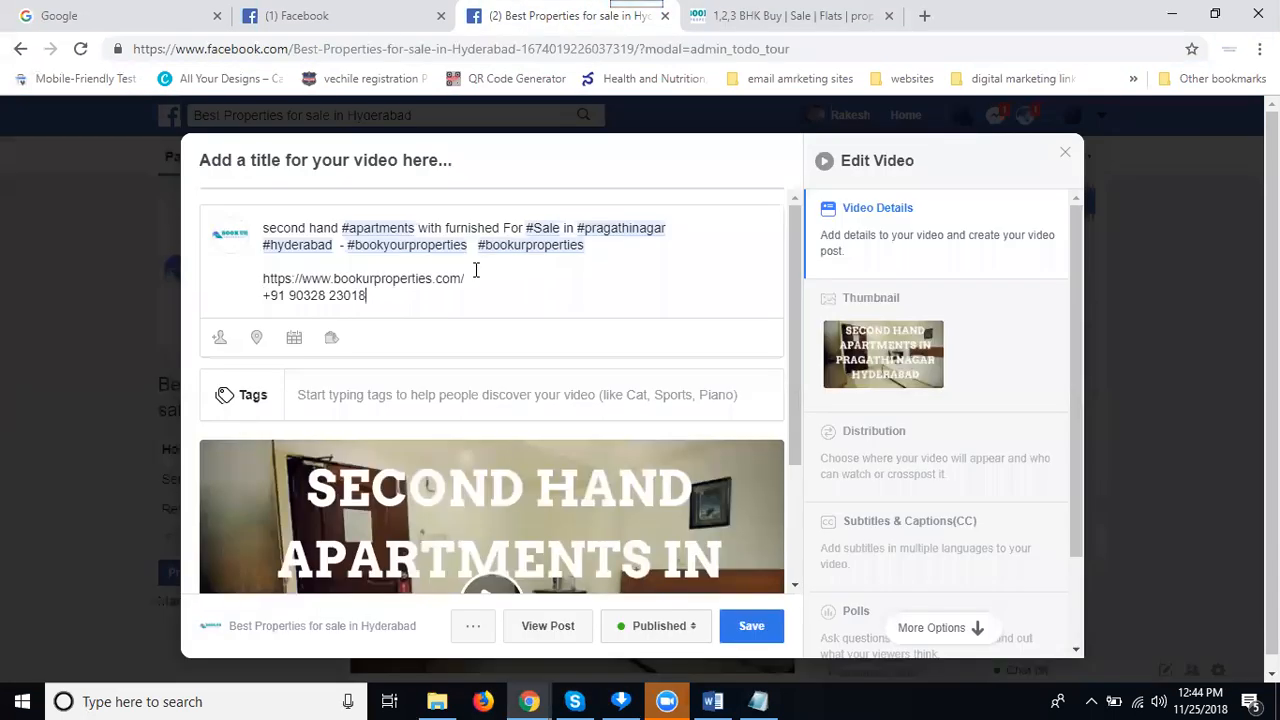
key(Return)
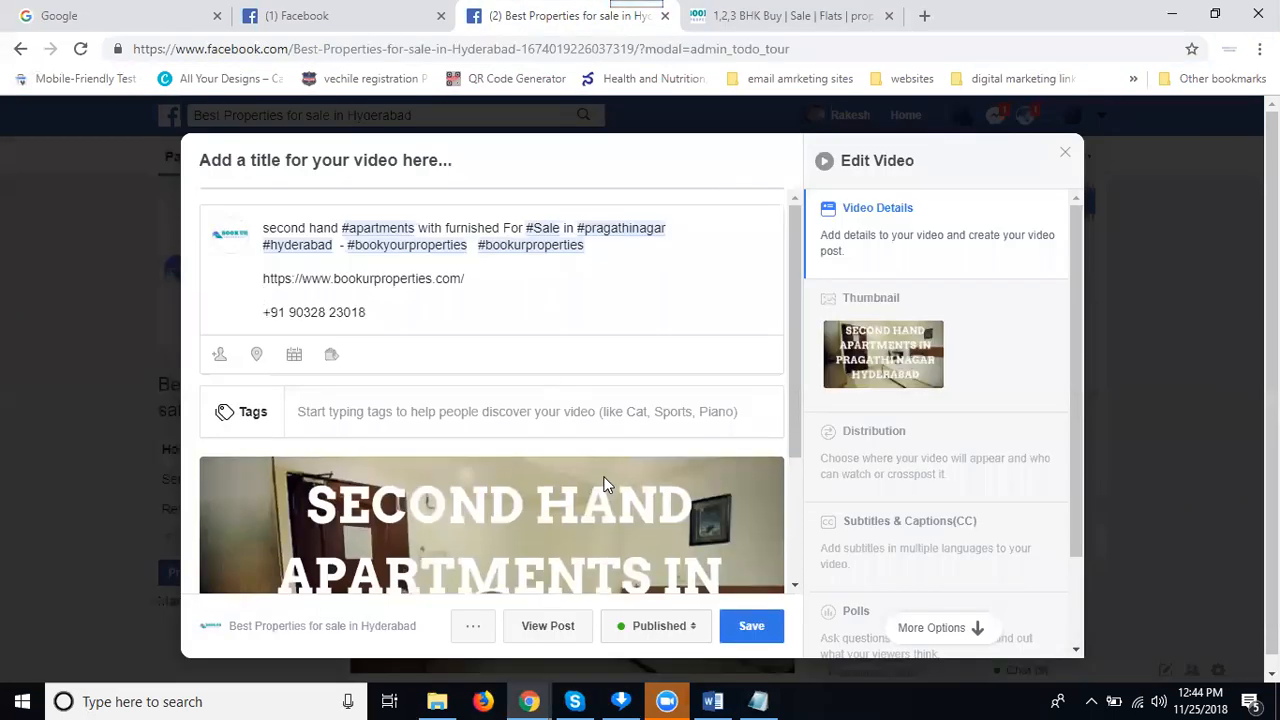
click(742, 628)
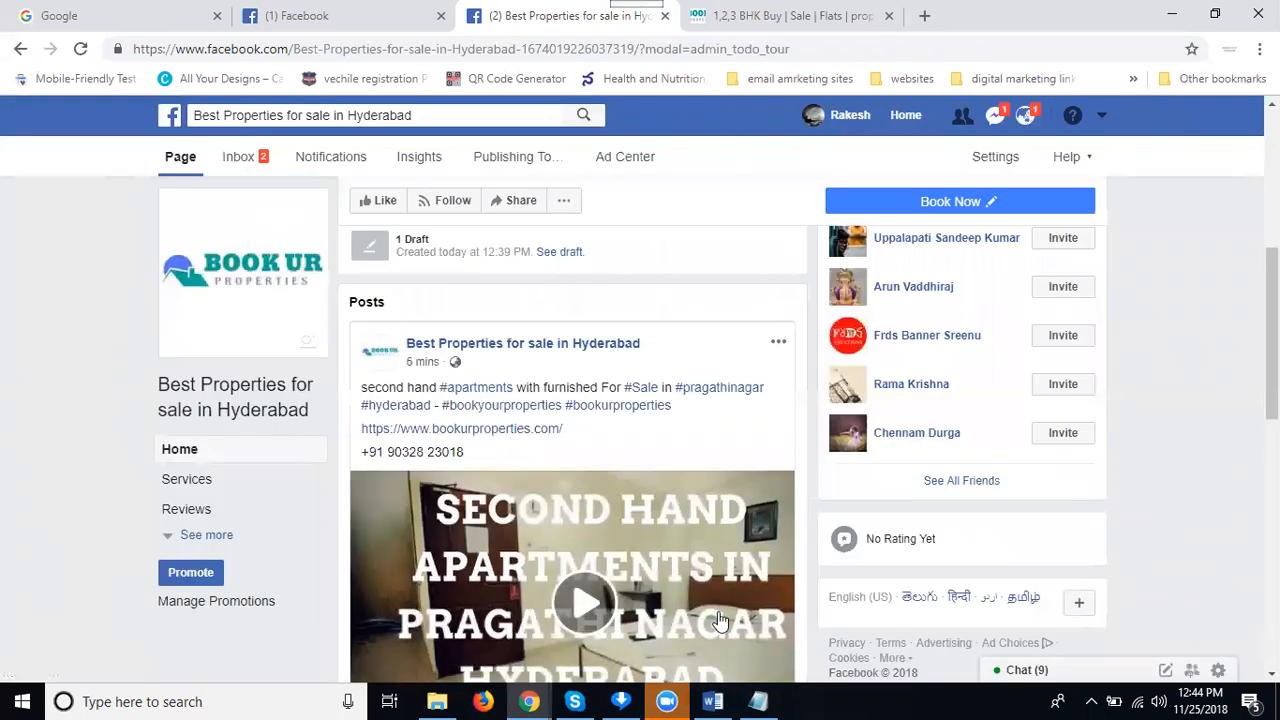
Copy the full description text of the second hand apartments video post, including hashtags, URL and phone number
scroll(687, 545, down, 1)
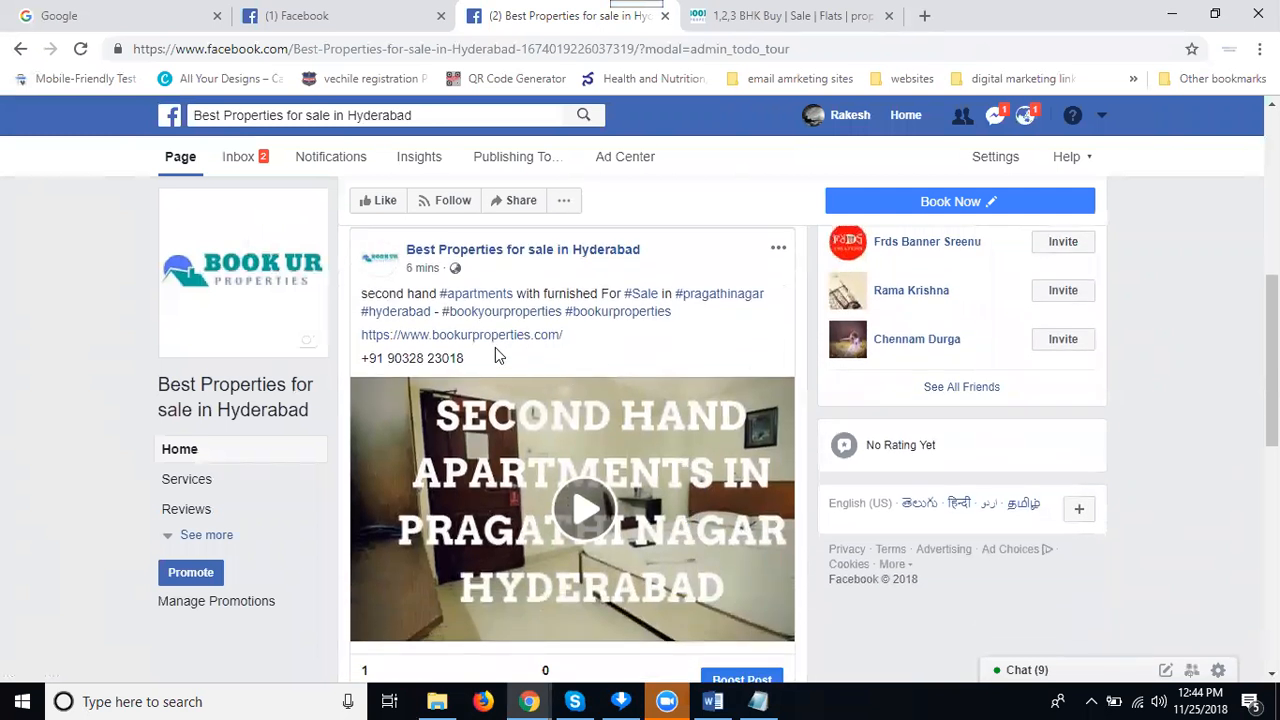
drag(474, 363, 358, 301)
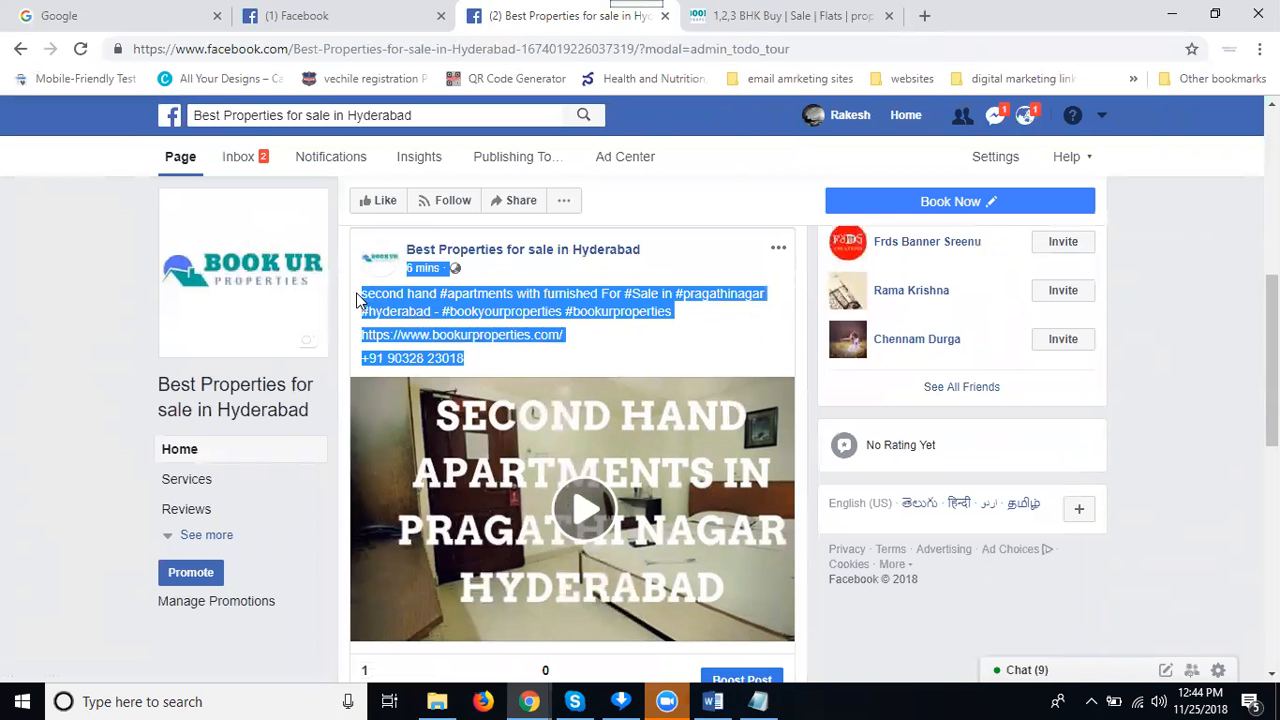
drag(358, 300, 358, 301)
key(ctrl+c)
Start sharing the video post to a managed page and choose Book Your Properties as the destination
scroll(500, 330, down, 4)
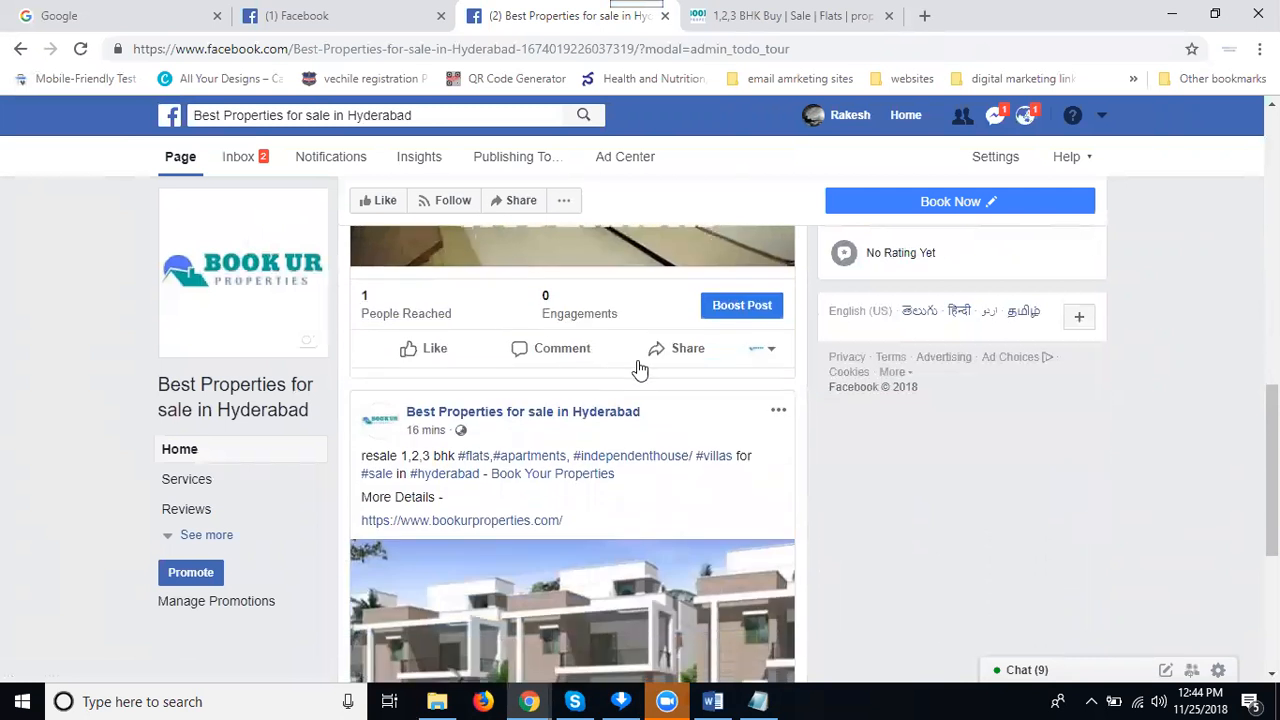
click(678, 355)
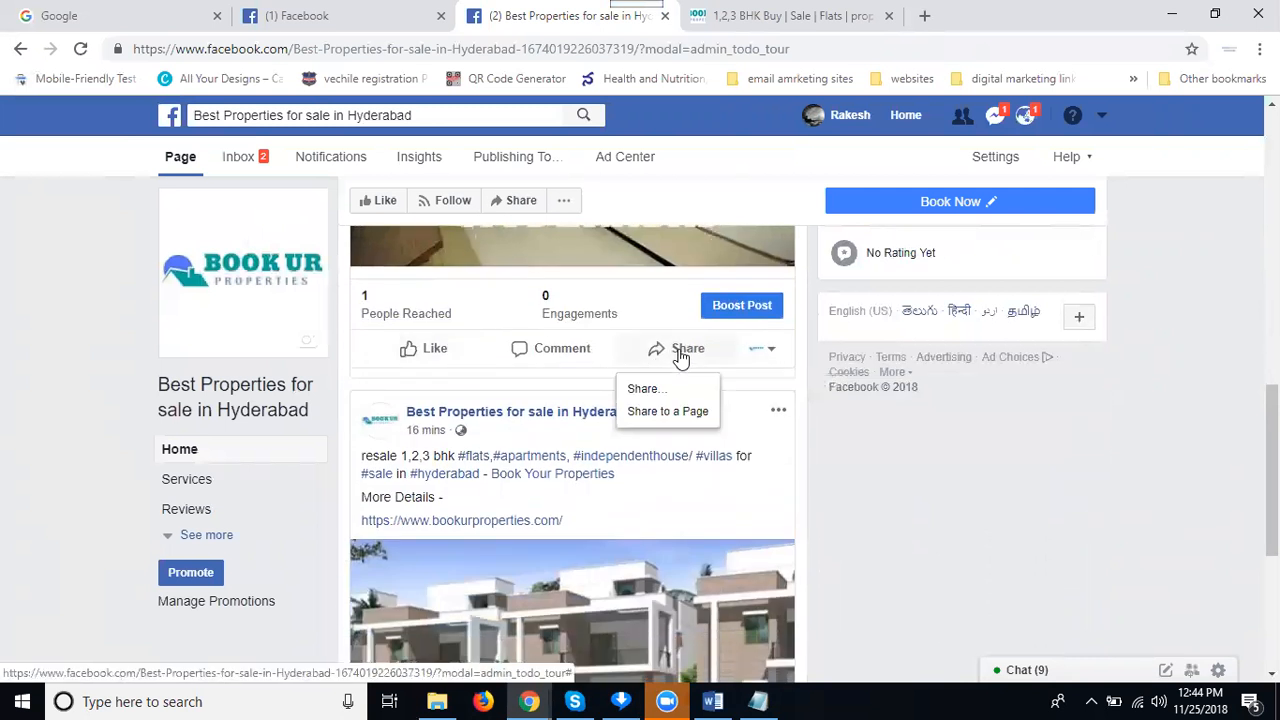
click(660, 413)
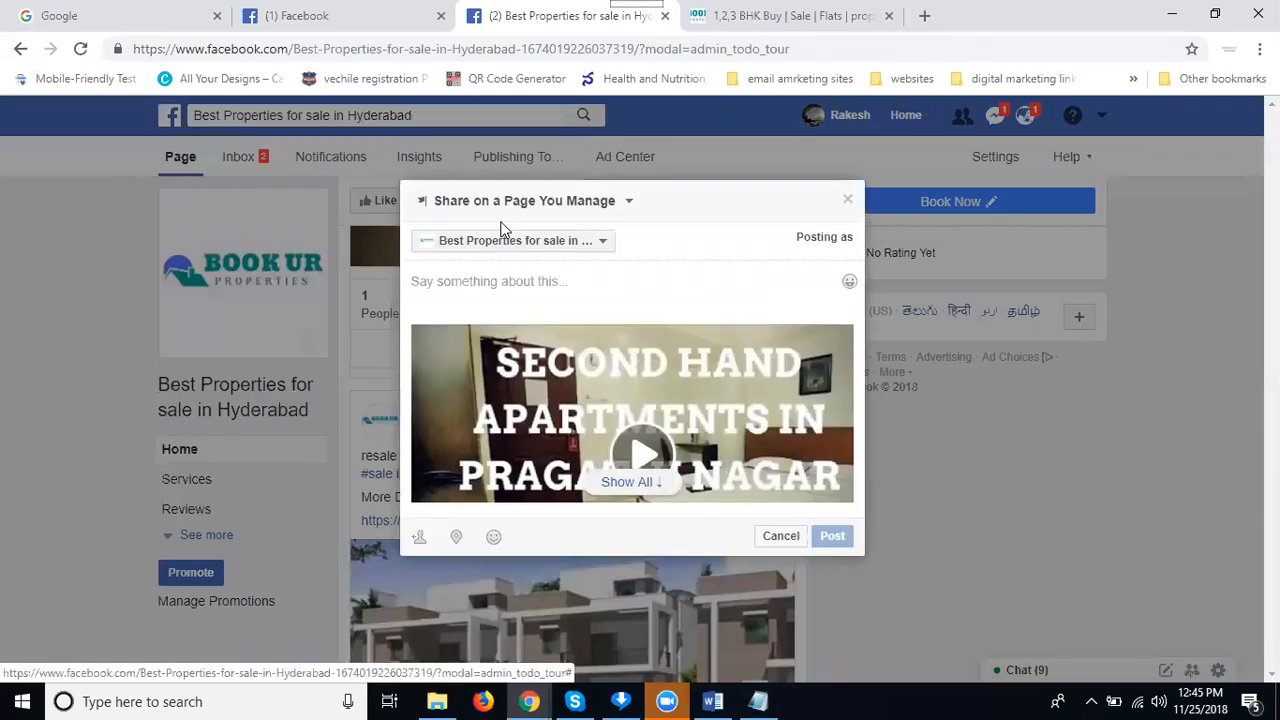
click(503, 228)
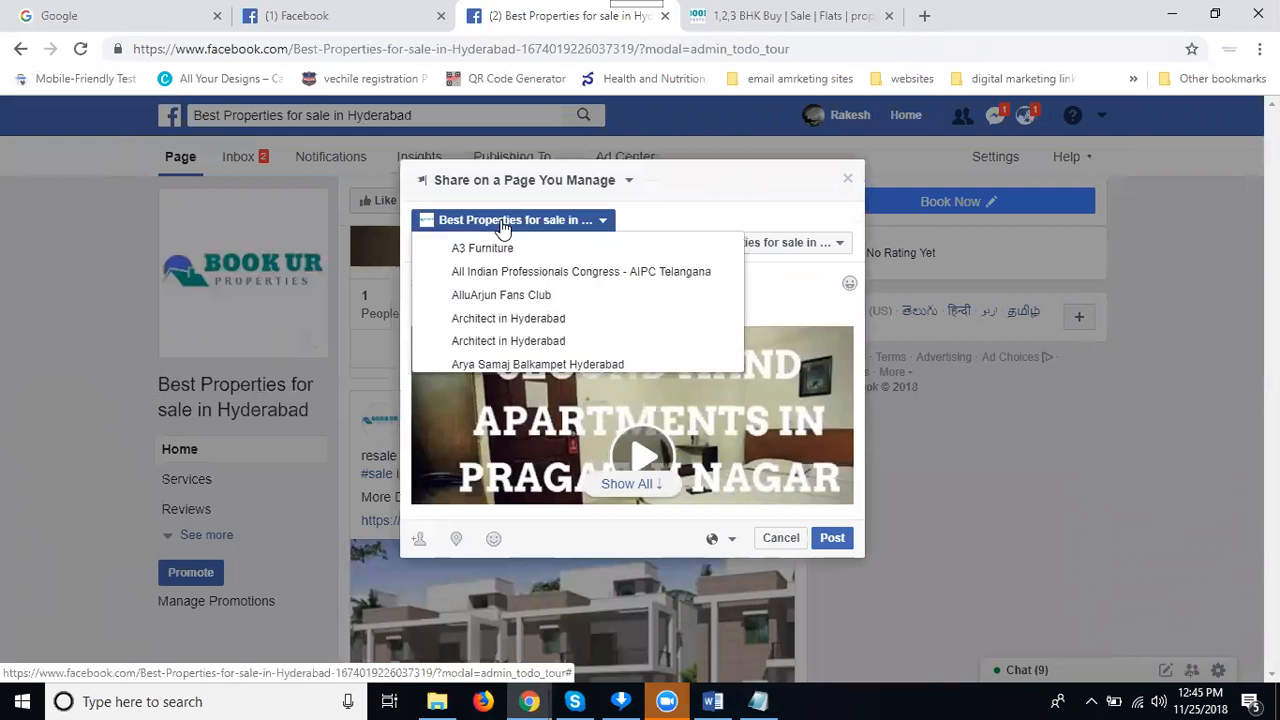
scroll(514, 288, down, 3)
scroll(514, 288, down, 1)
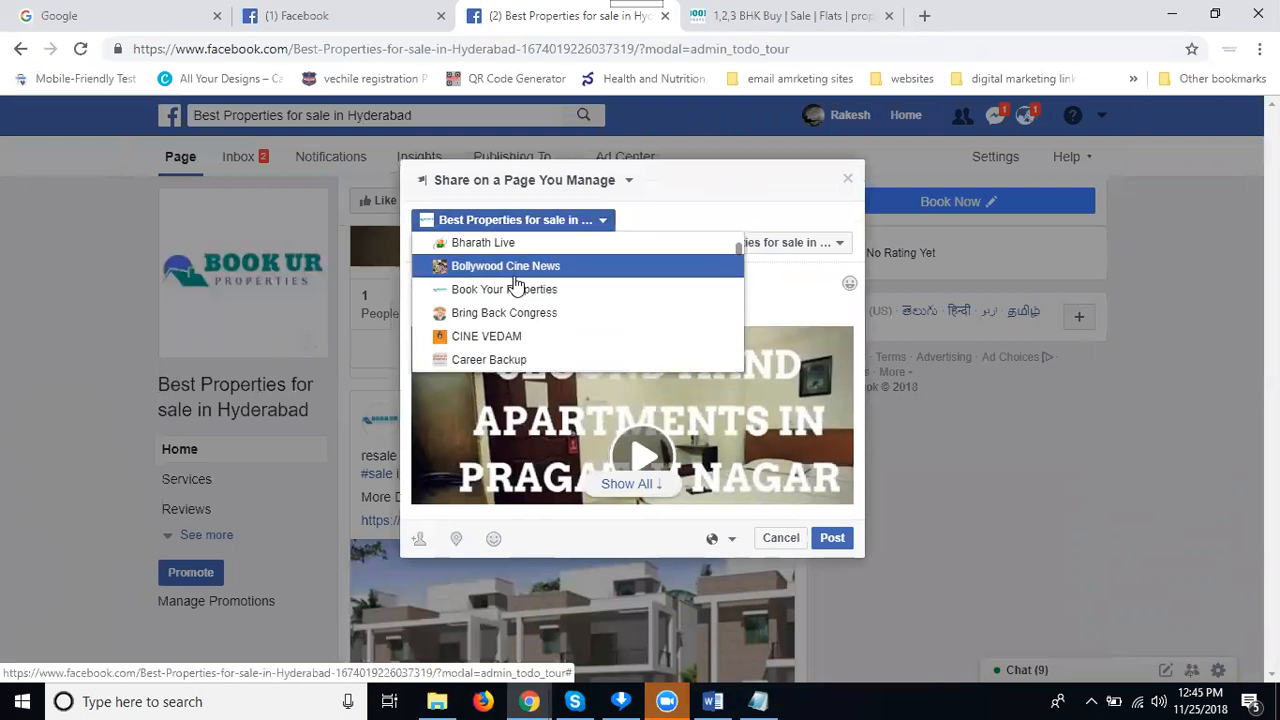
click(514, 288)
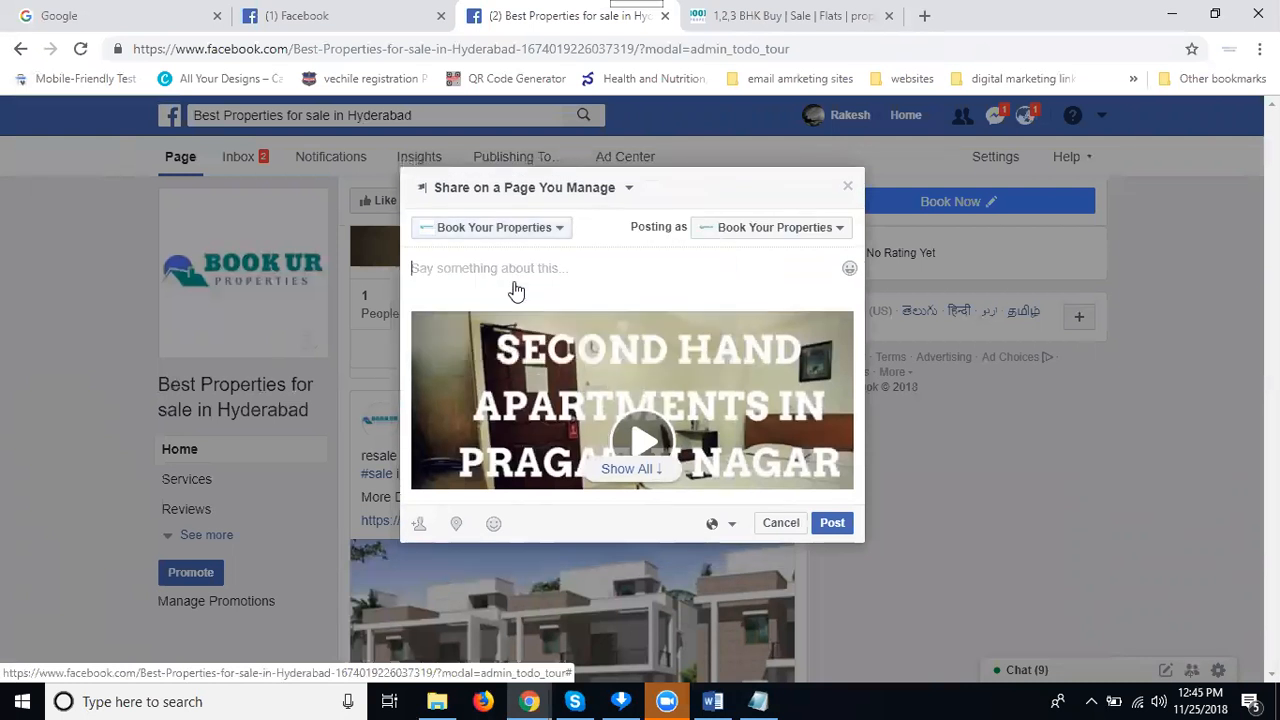
Paste the copied description into the share, tag Hyderabad as the location, and post it
key(ctrl+v)
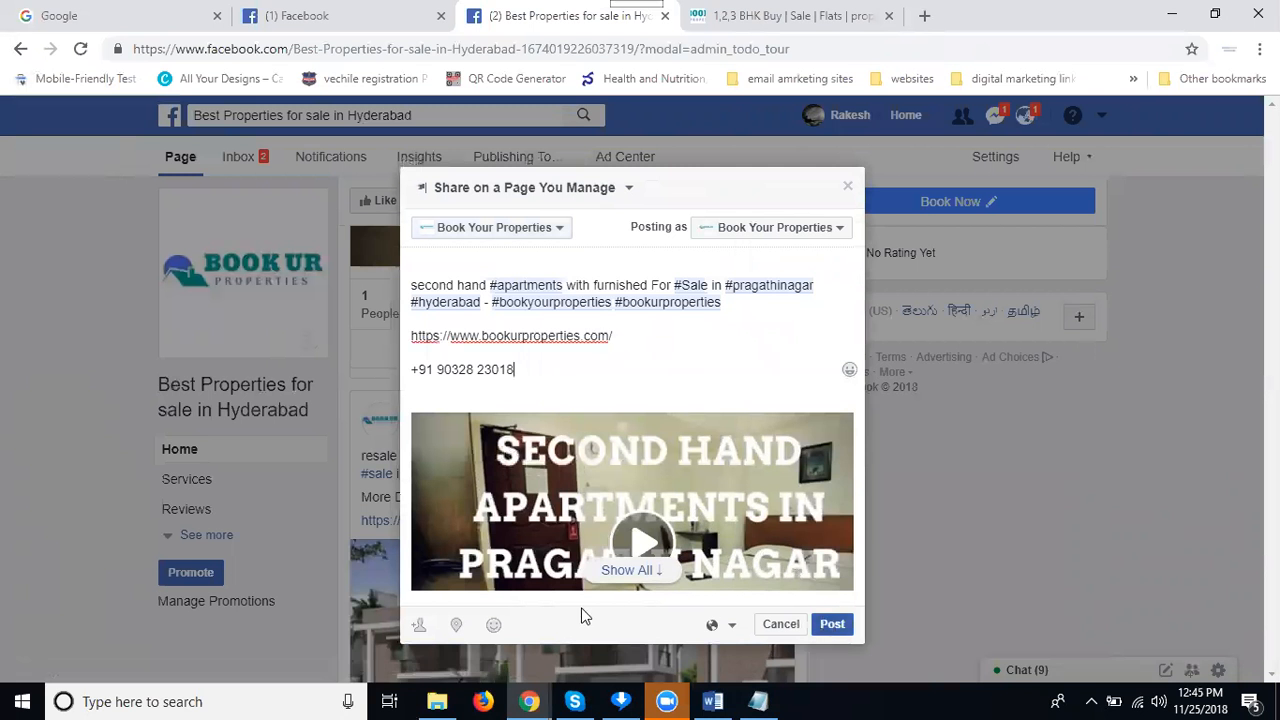
click(456, 624)
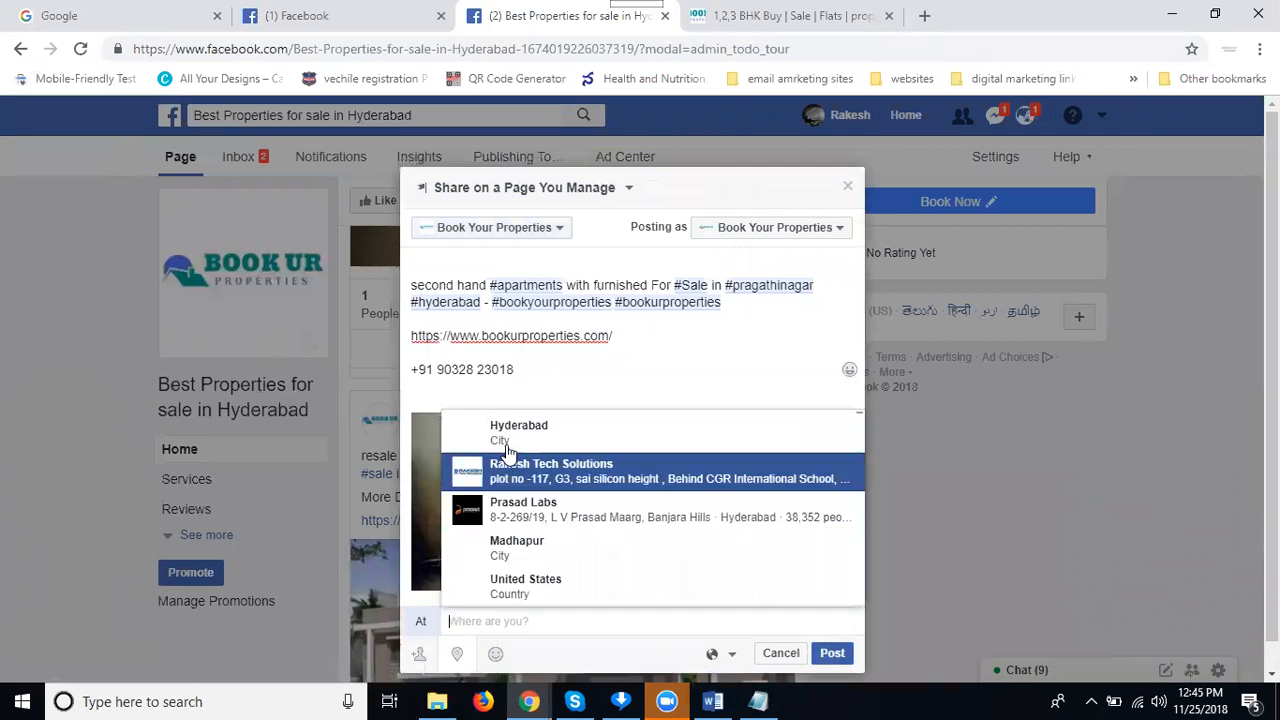
click(520, 430)
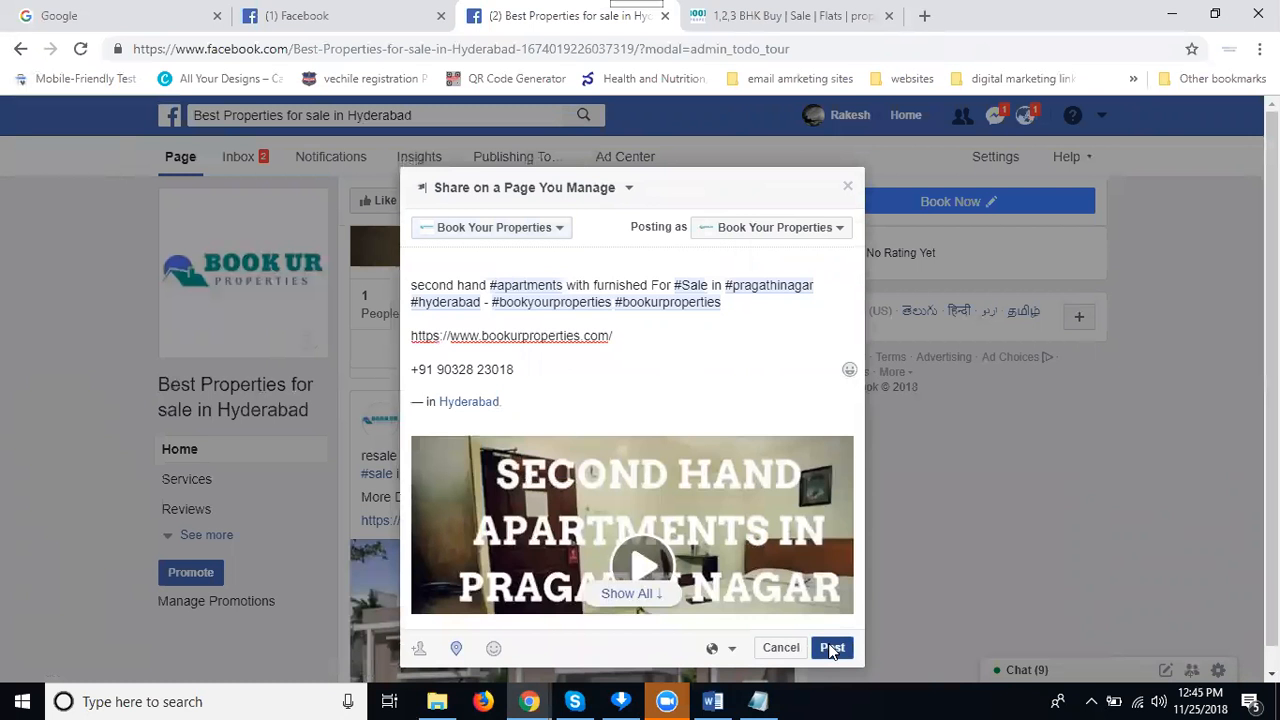
click(830, 626)
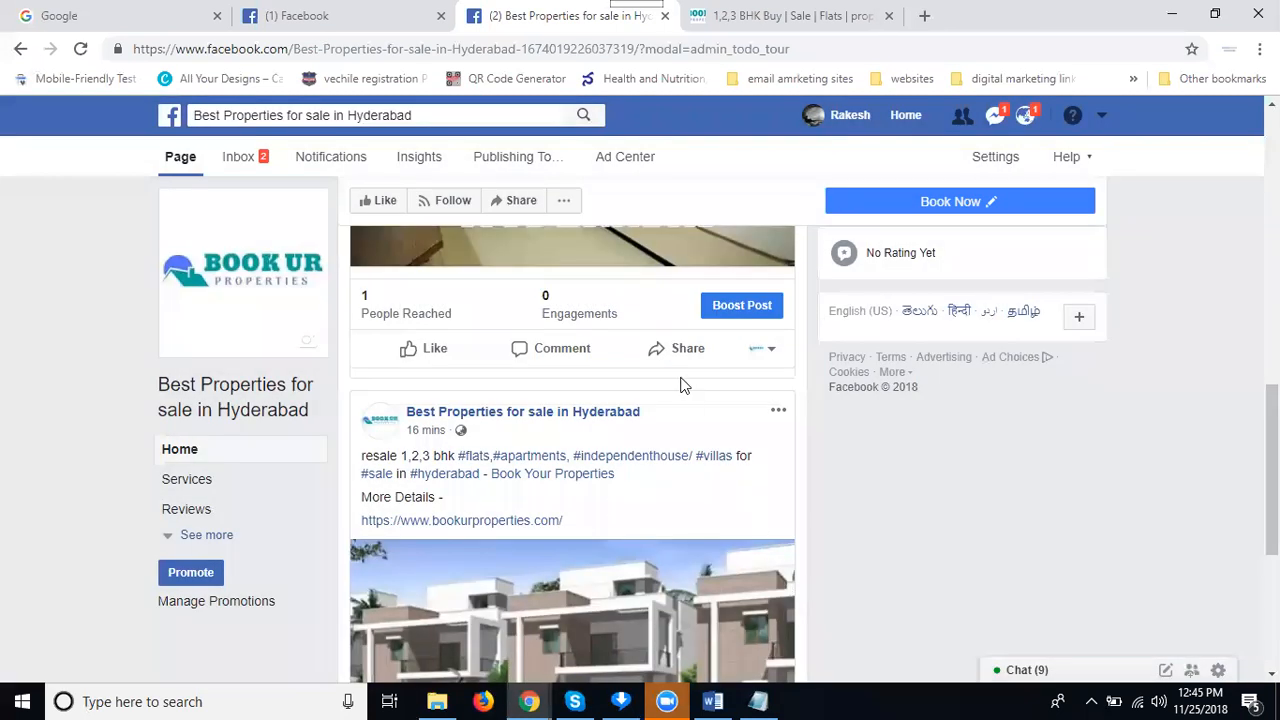
Start another share of the video post, set it to Share on a Friend's Timeline, and paste the copied description
click(676, 356)
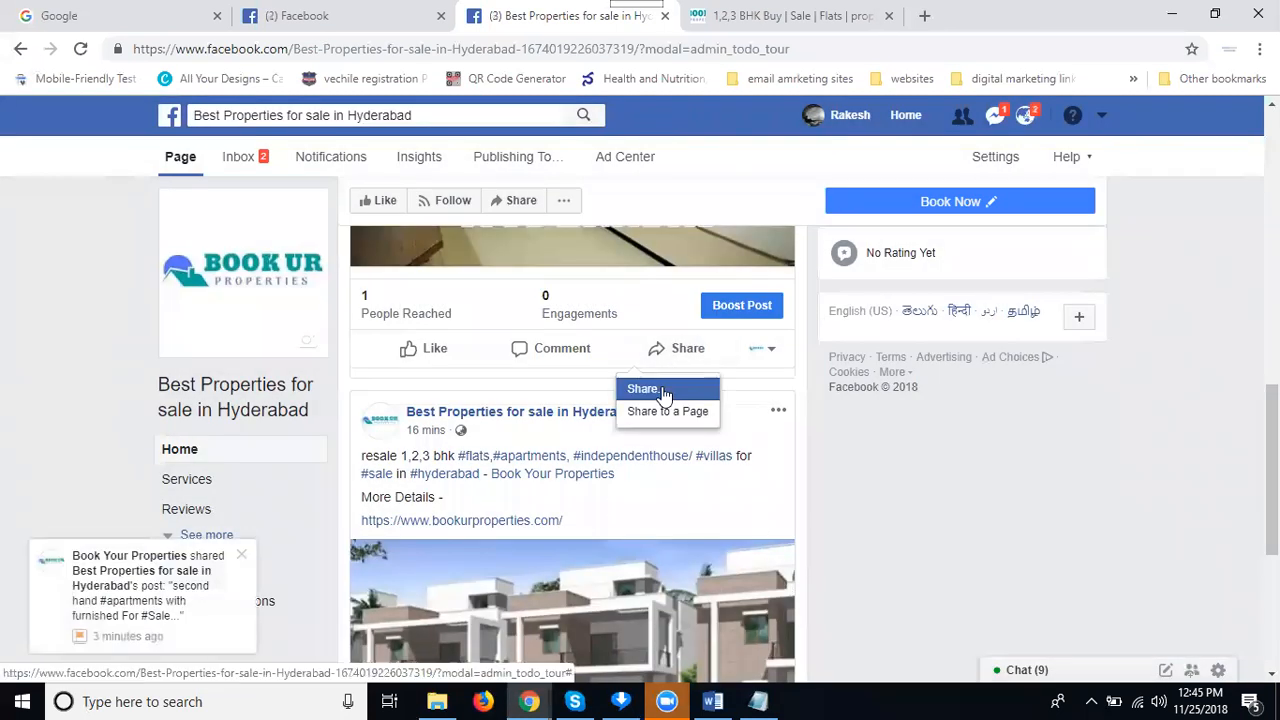
click(643, 389)
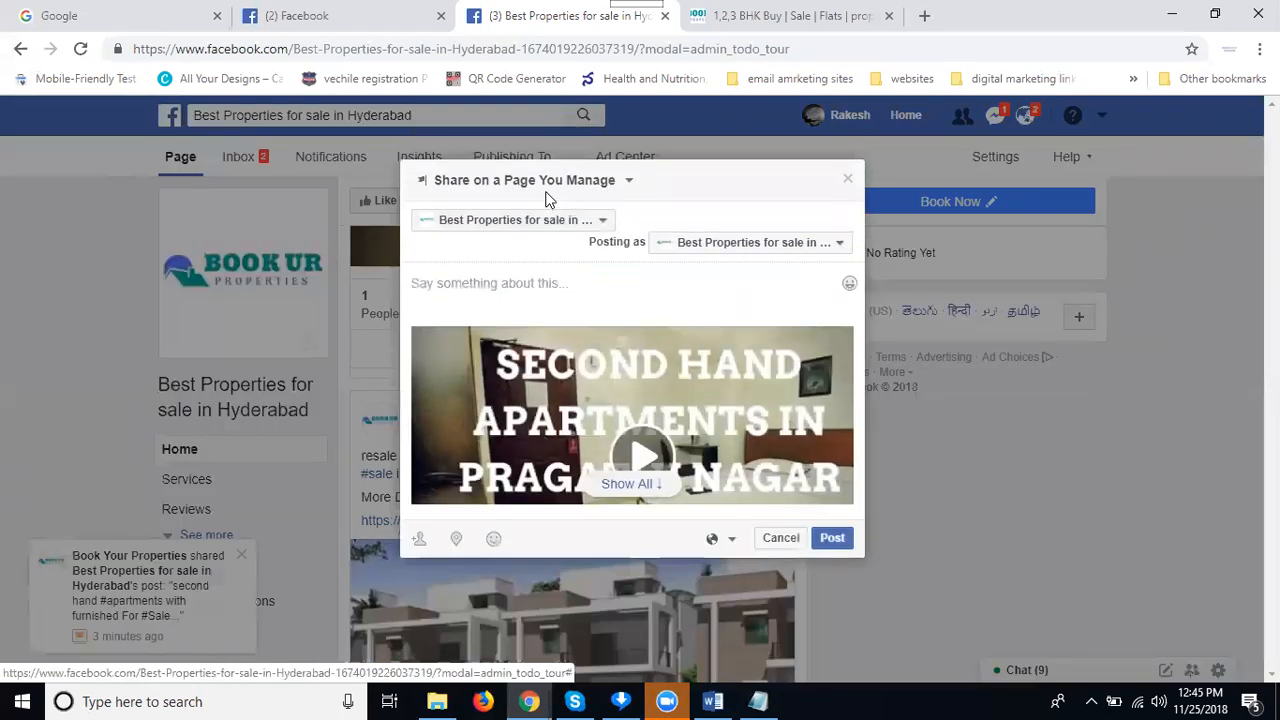
click(545, 182)
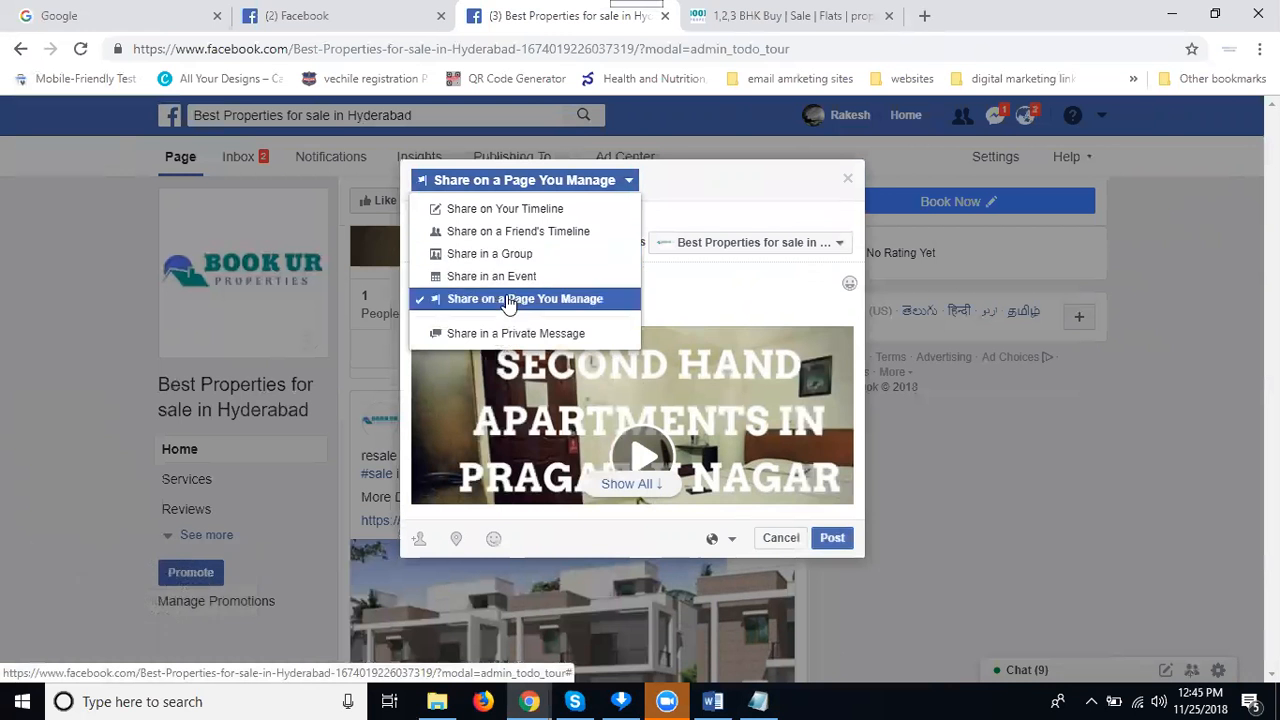
click(516, 218)
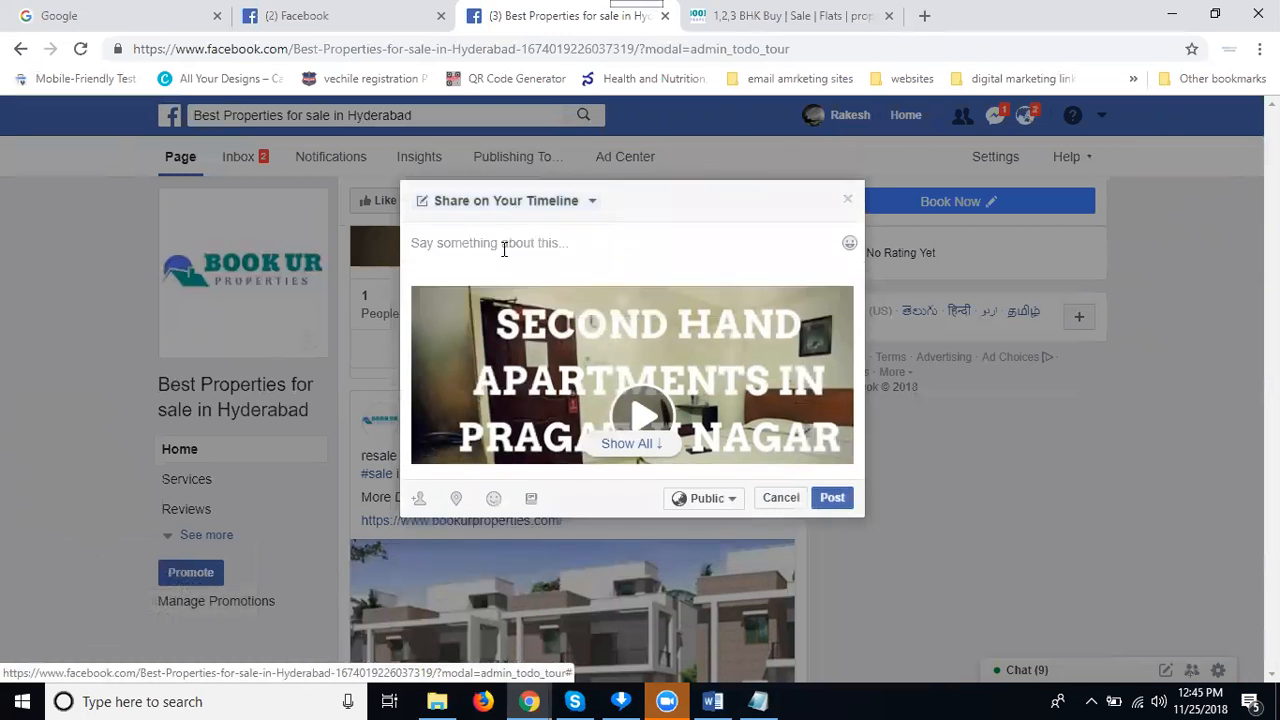
click(491, 202)
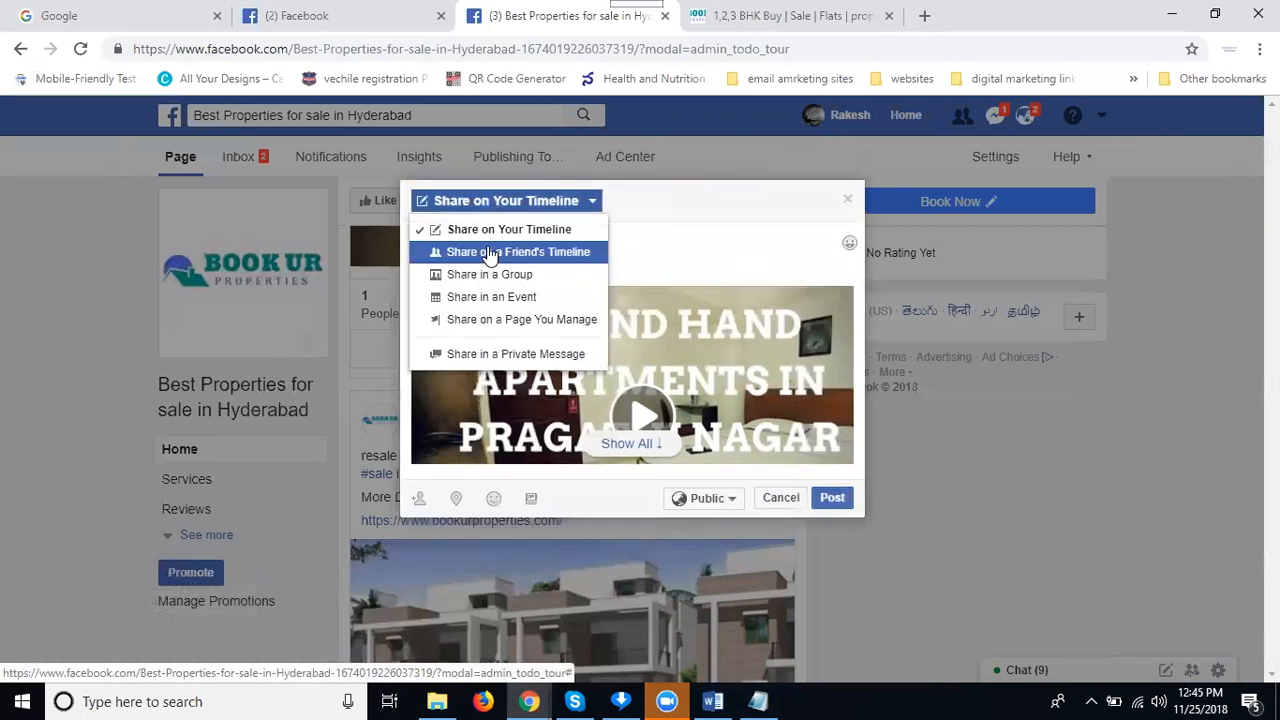
click(488, 251)
click(489, 264)
key(ctrl+v)
Search for the friend by name and select the matching contact as the timeline to share on
click(494, 229)
text(sa)
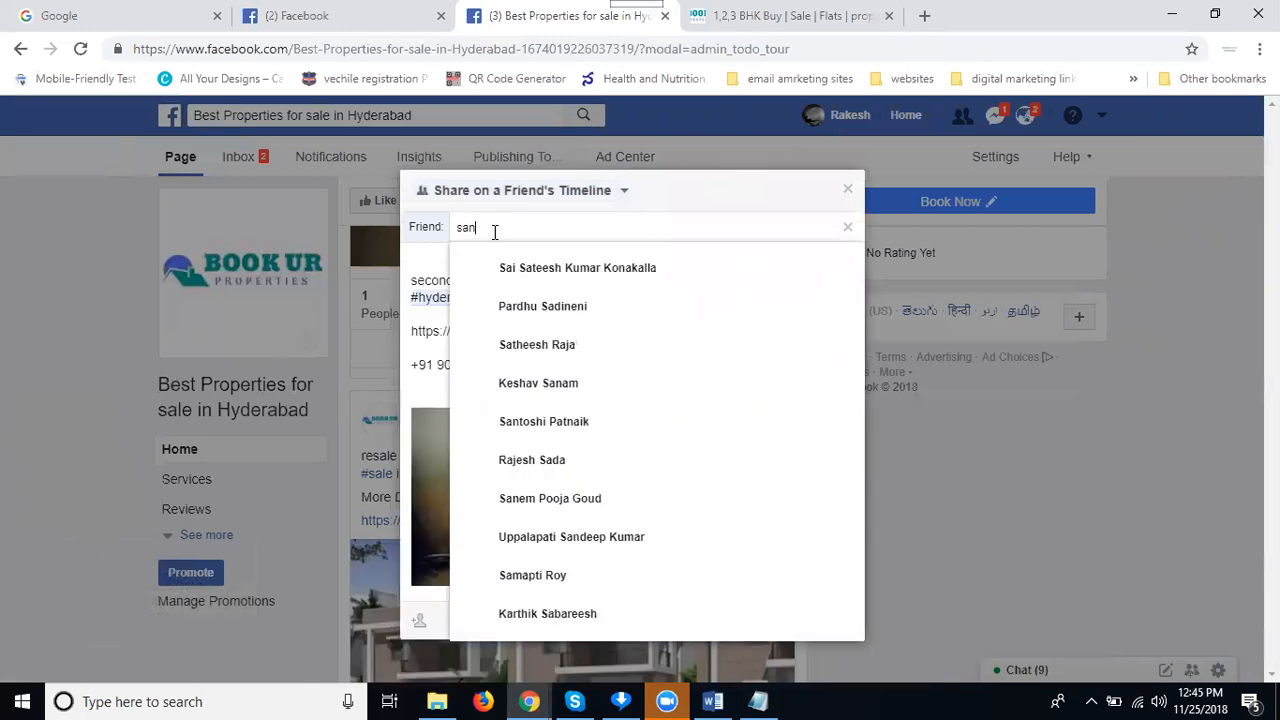
text(nd)
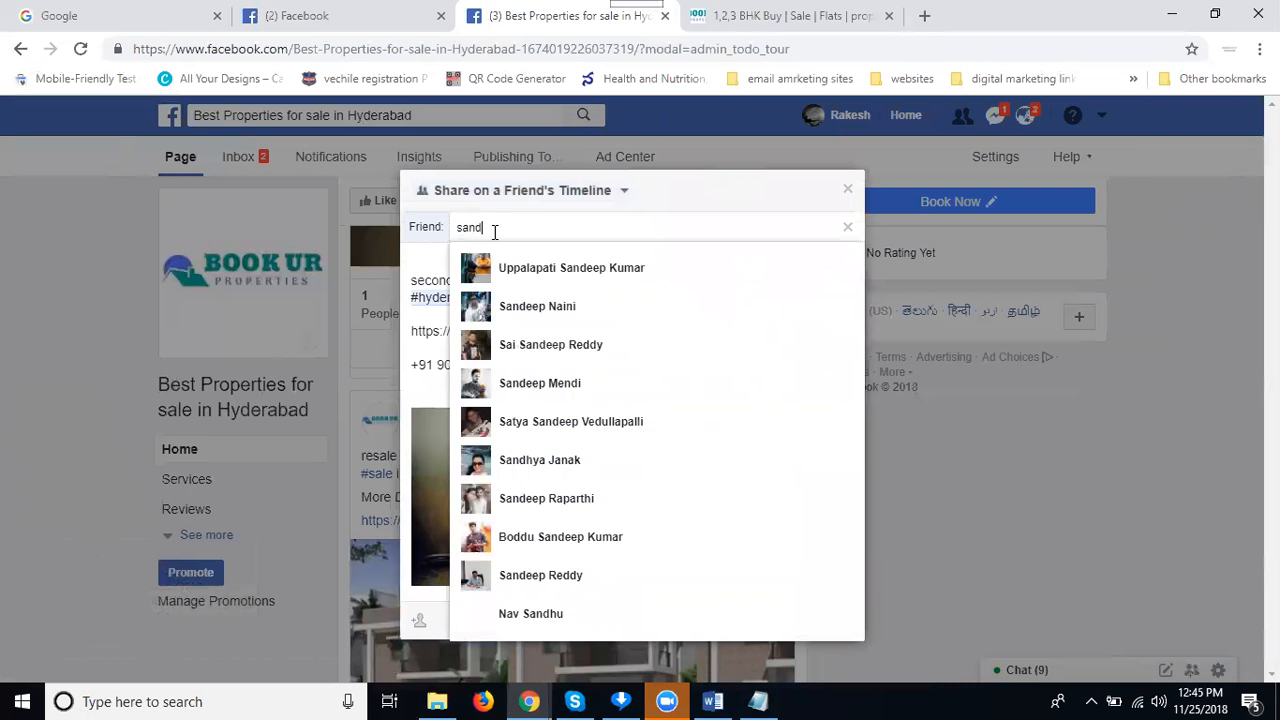
text(eep )
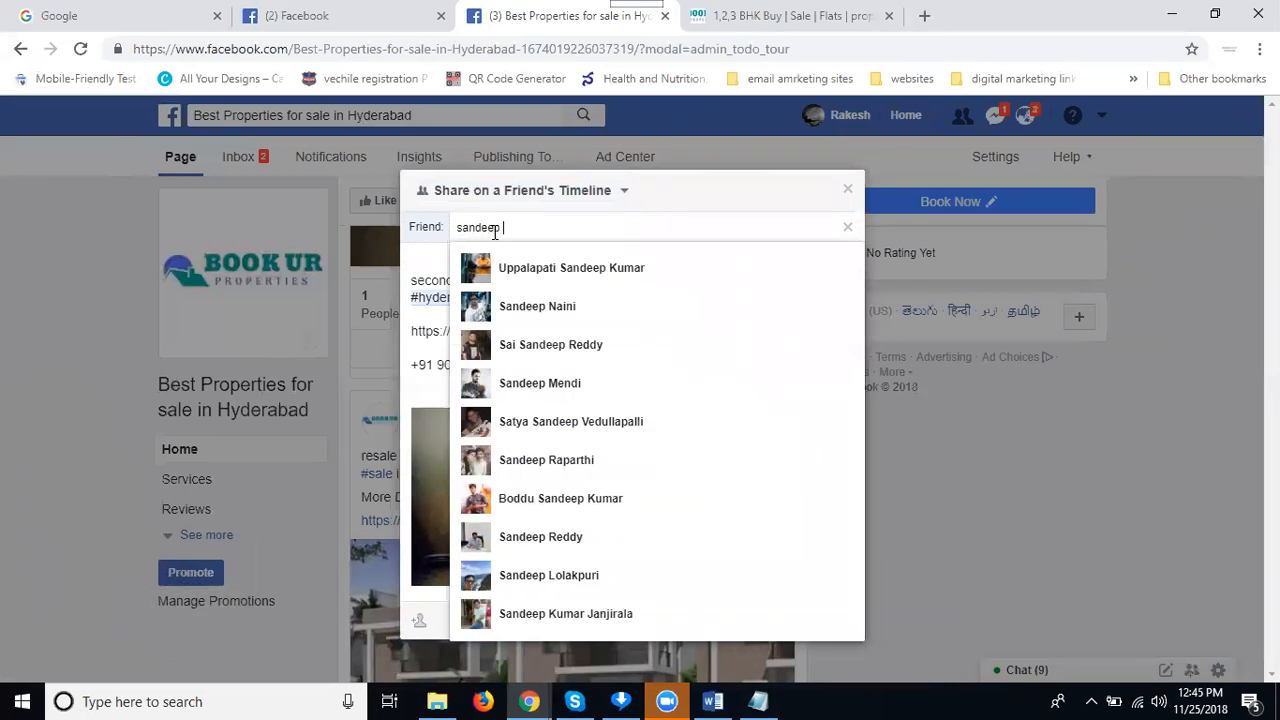
text(j)
click(535, 297)
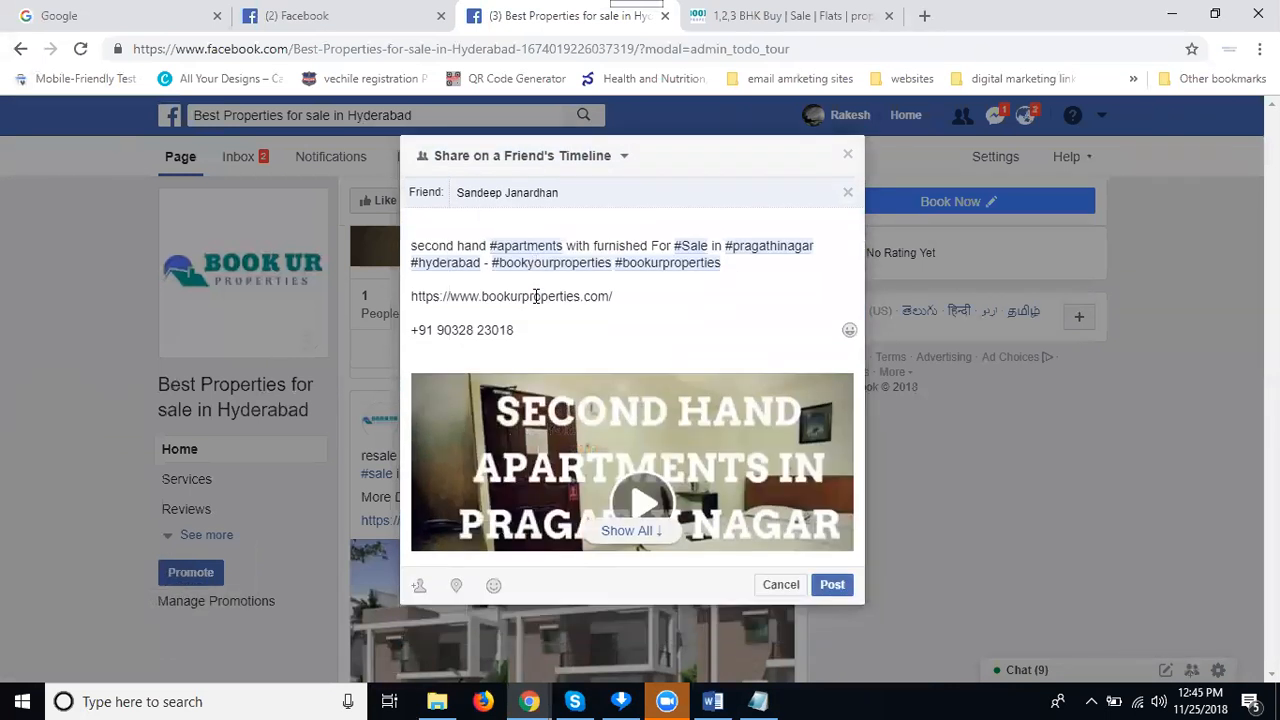
Add a location to the friend's timeline share and post it
click(461, 587)
click(509, 396)
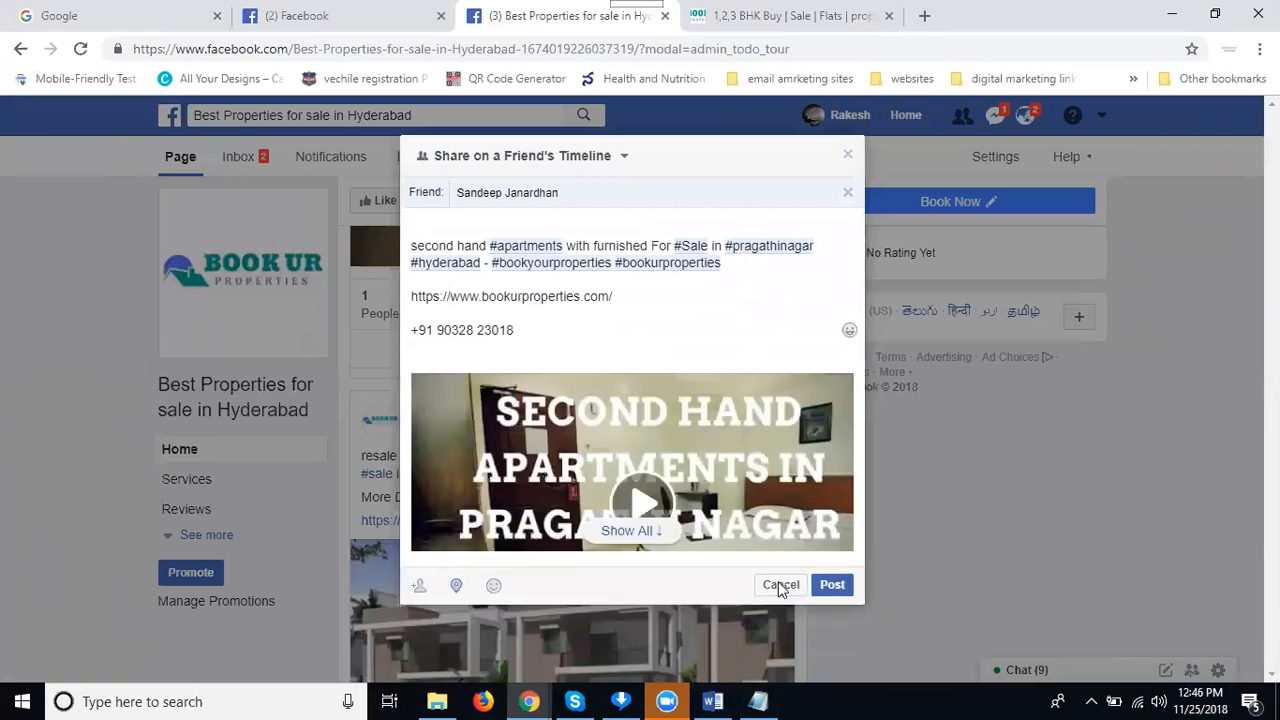
click(832, 606)
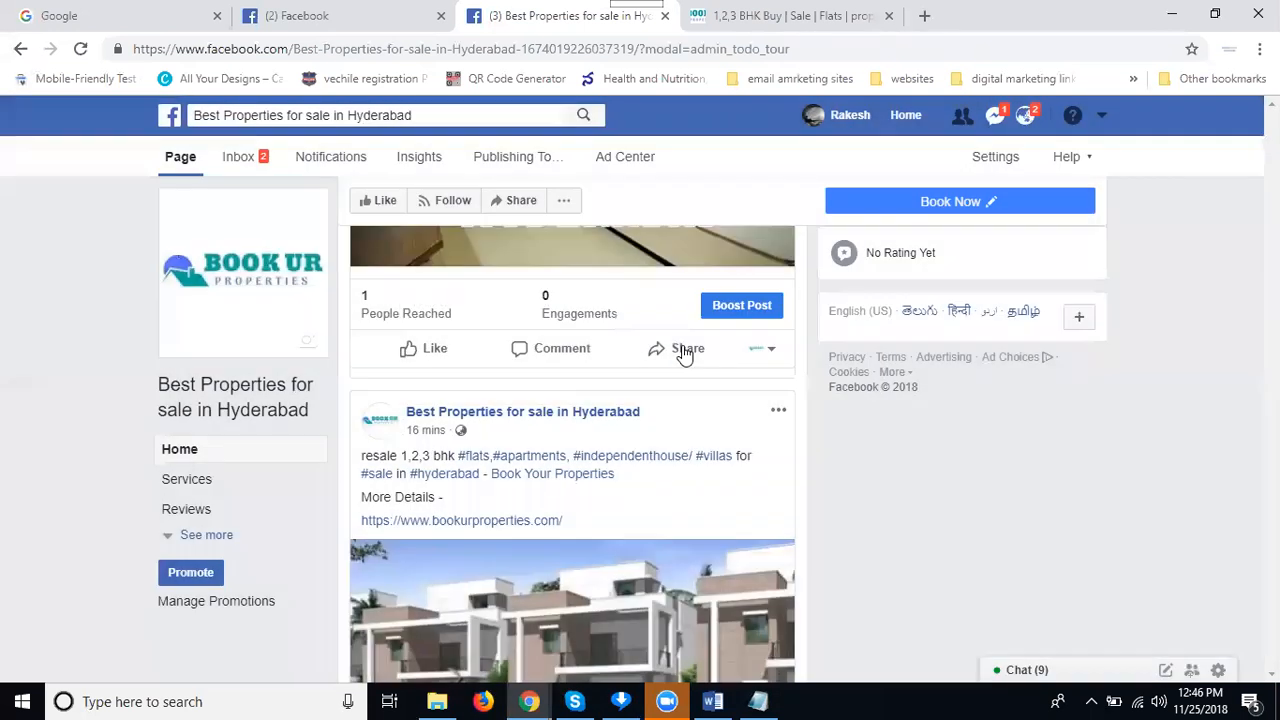
Start another share of the video post, set it to Share in a Group, and choose the Promote Your Business group
click(684, 352)
click(671, 396)
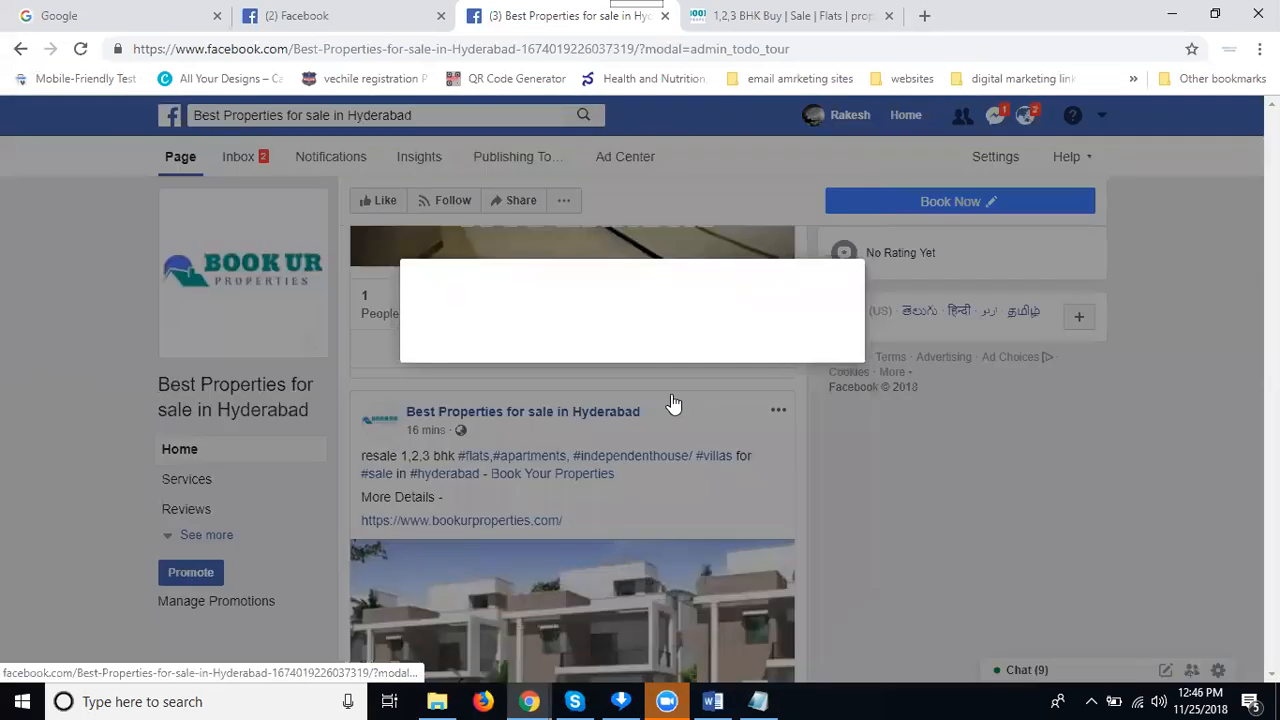
click(520, 190)
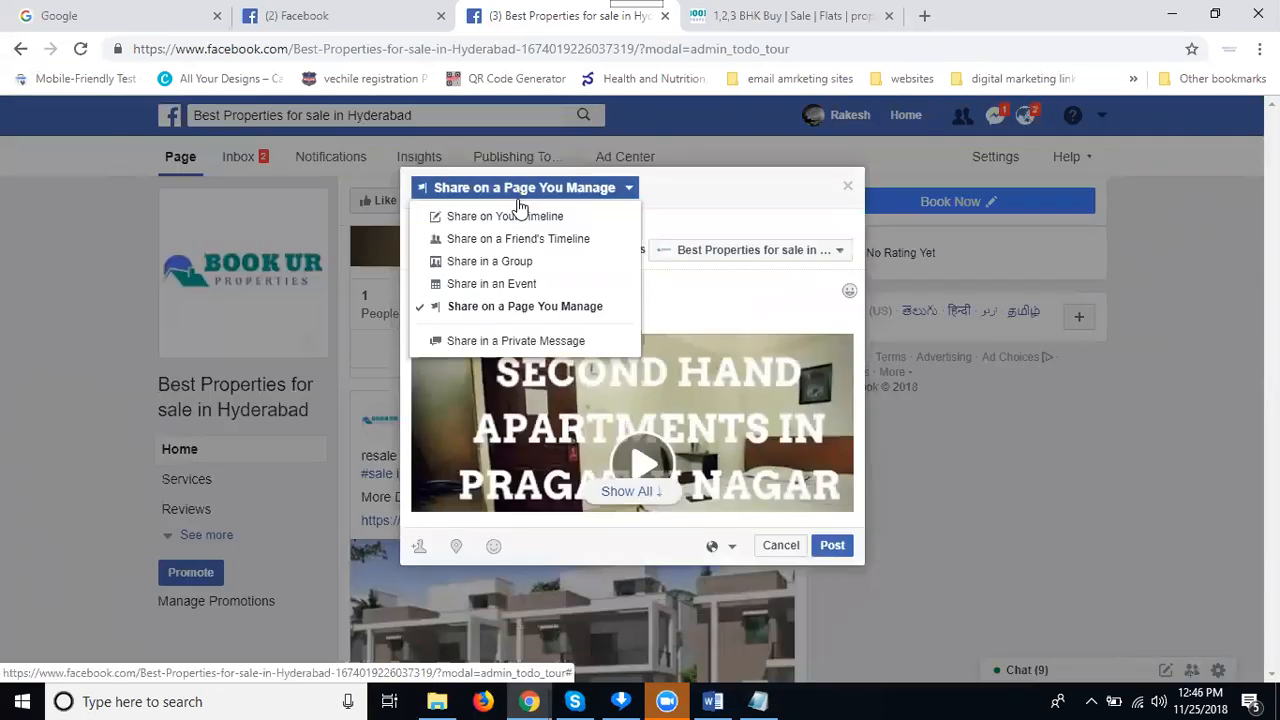
click(508, 262)
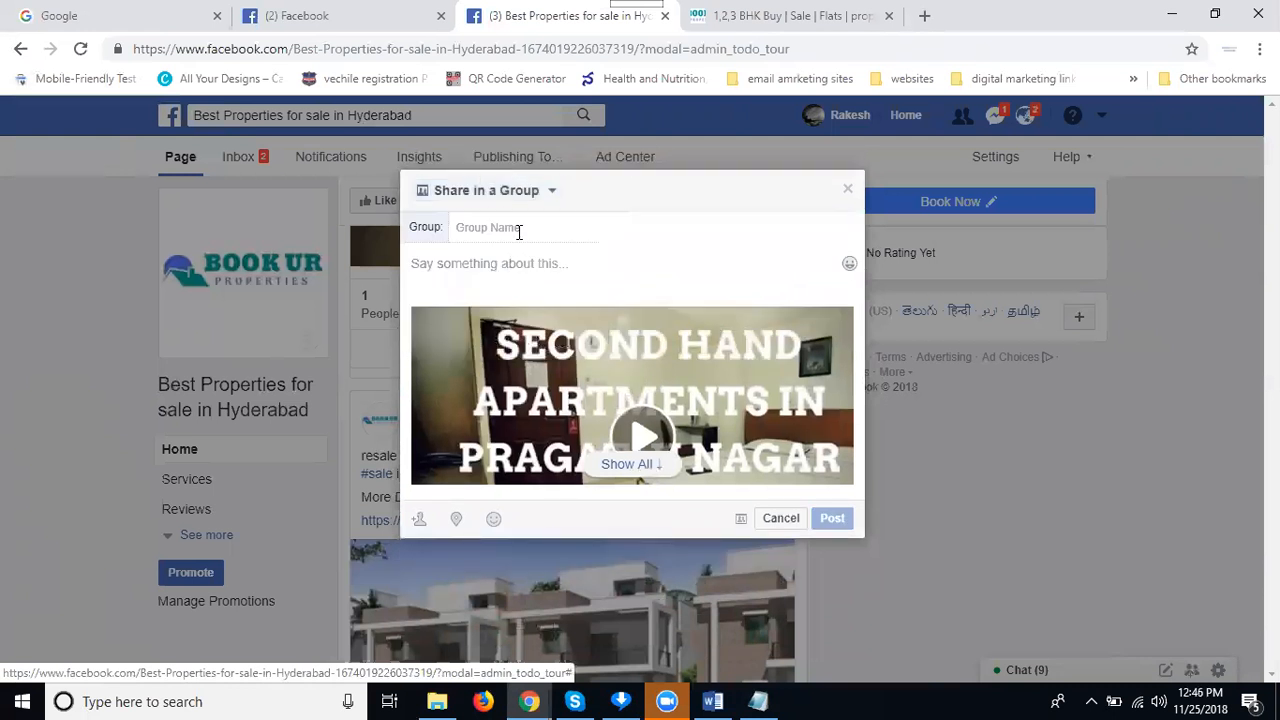
click(518, 230)
text(bus)
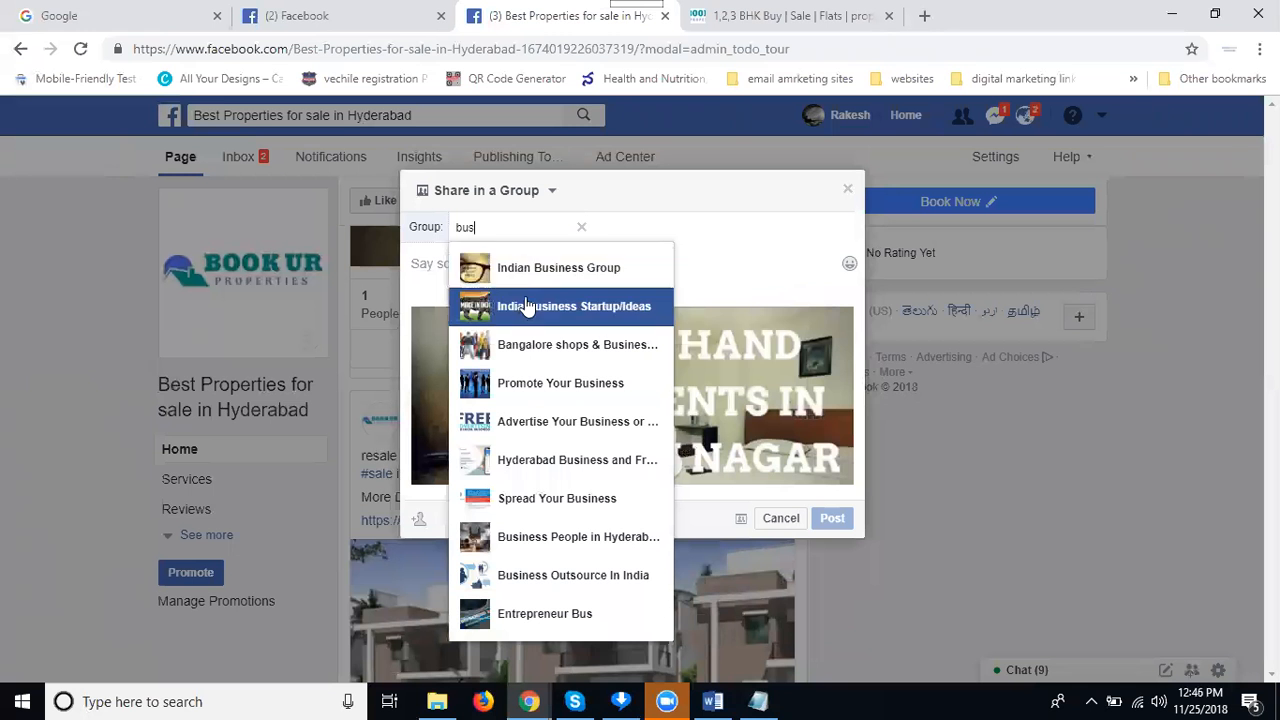
click(523, 382)
Paste the copied description into the group share, tag Hyderabad as the location, and post it
click(526, 266)
key(ctrl+v)
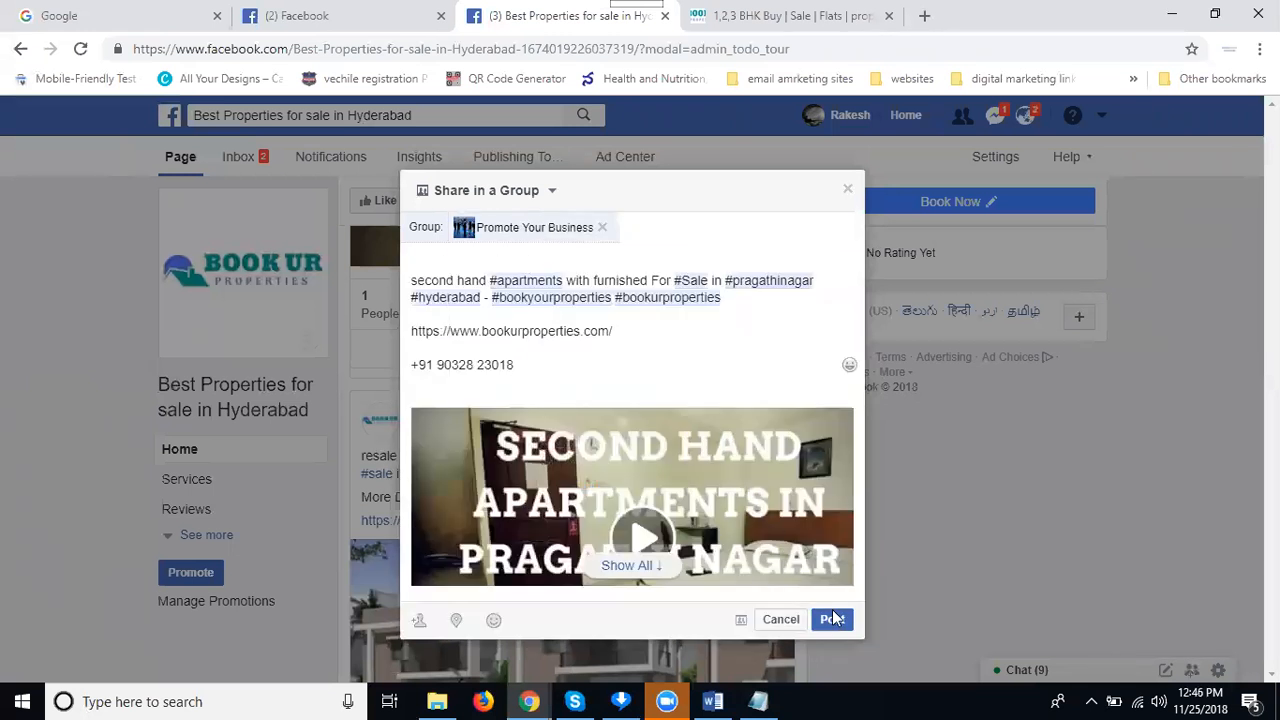
click(451, 621)
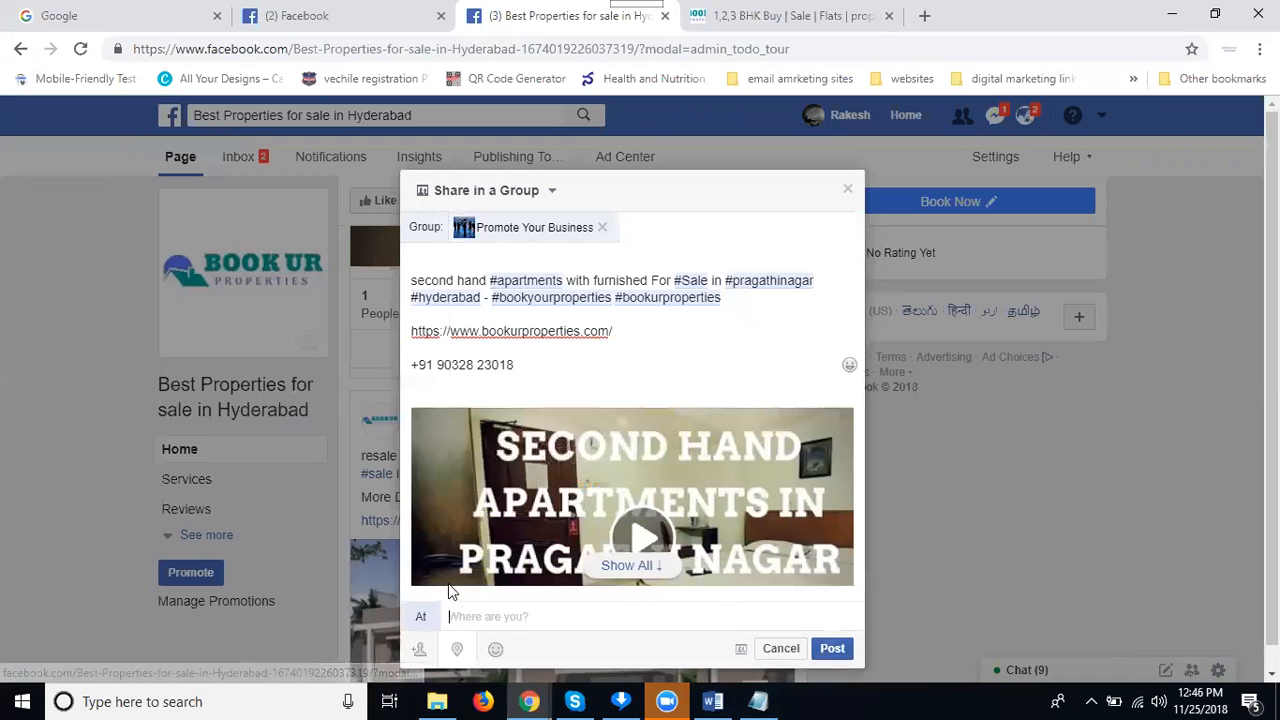
click(520, 424)
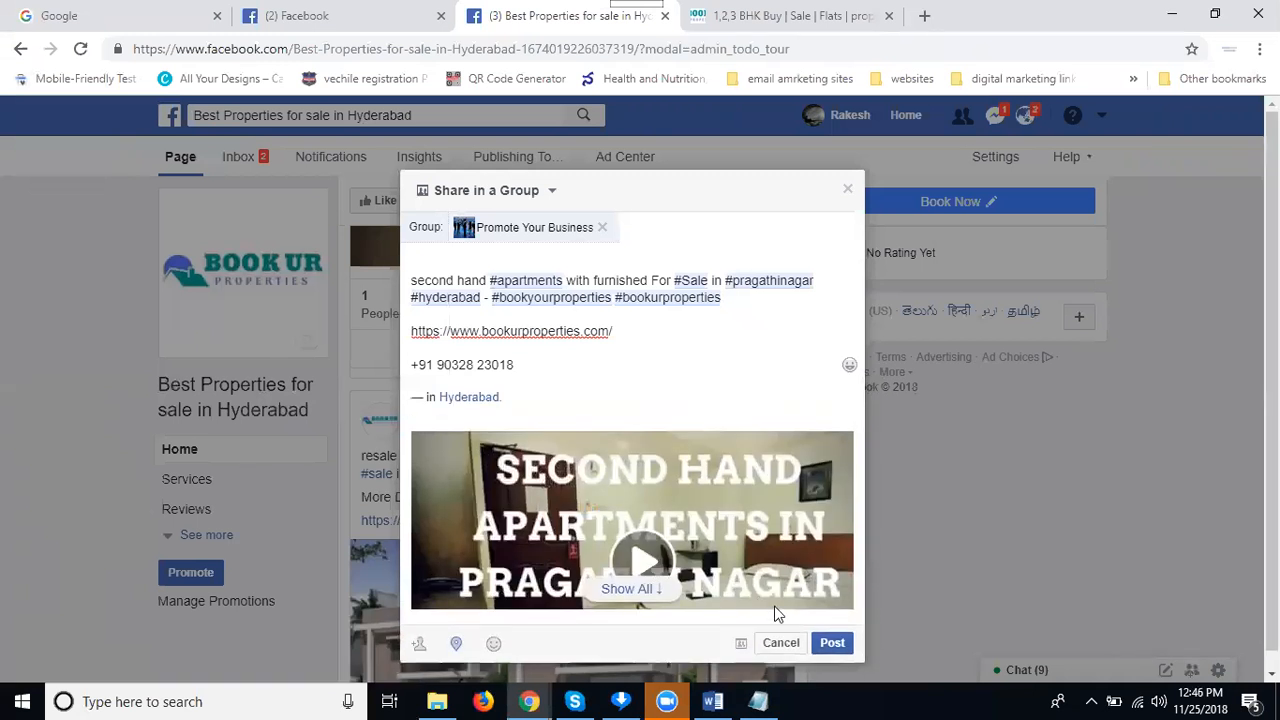
click(830, 644)
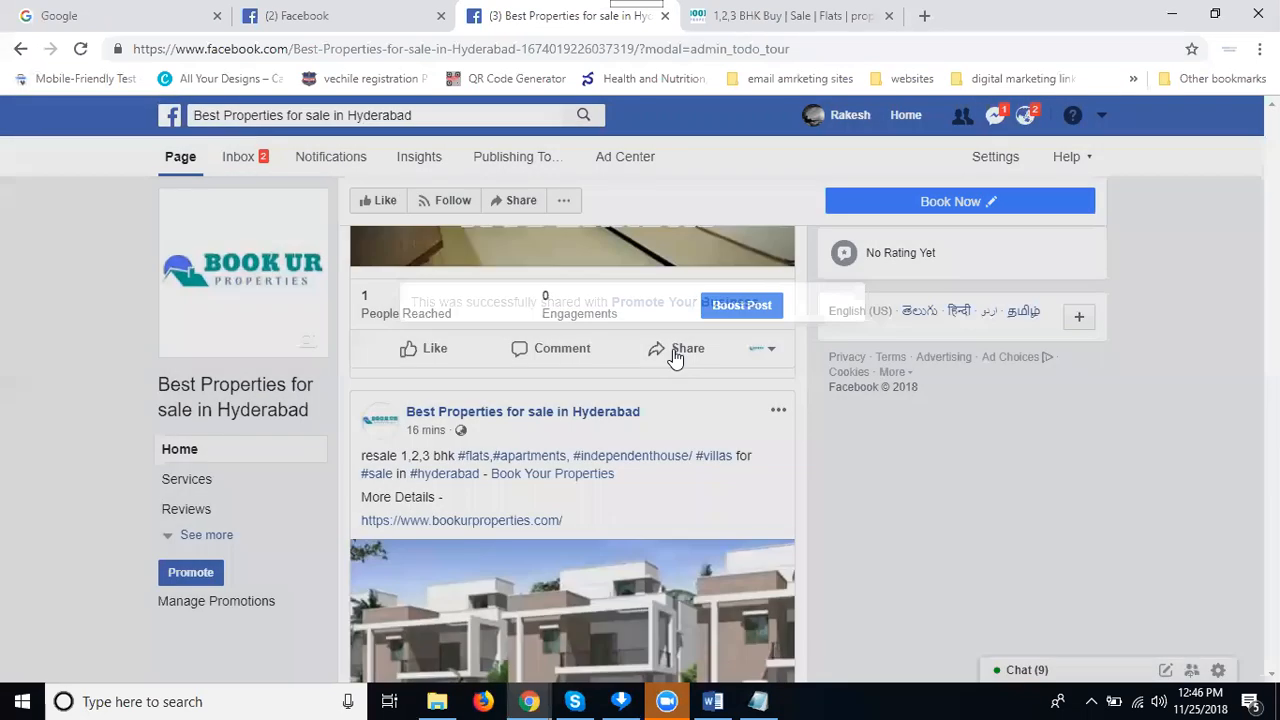
Start another share of the video post, set it to Share in a Private Message, and paste the copied description
click(675, 358)
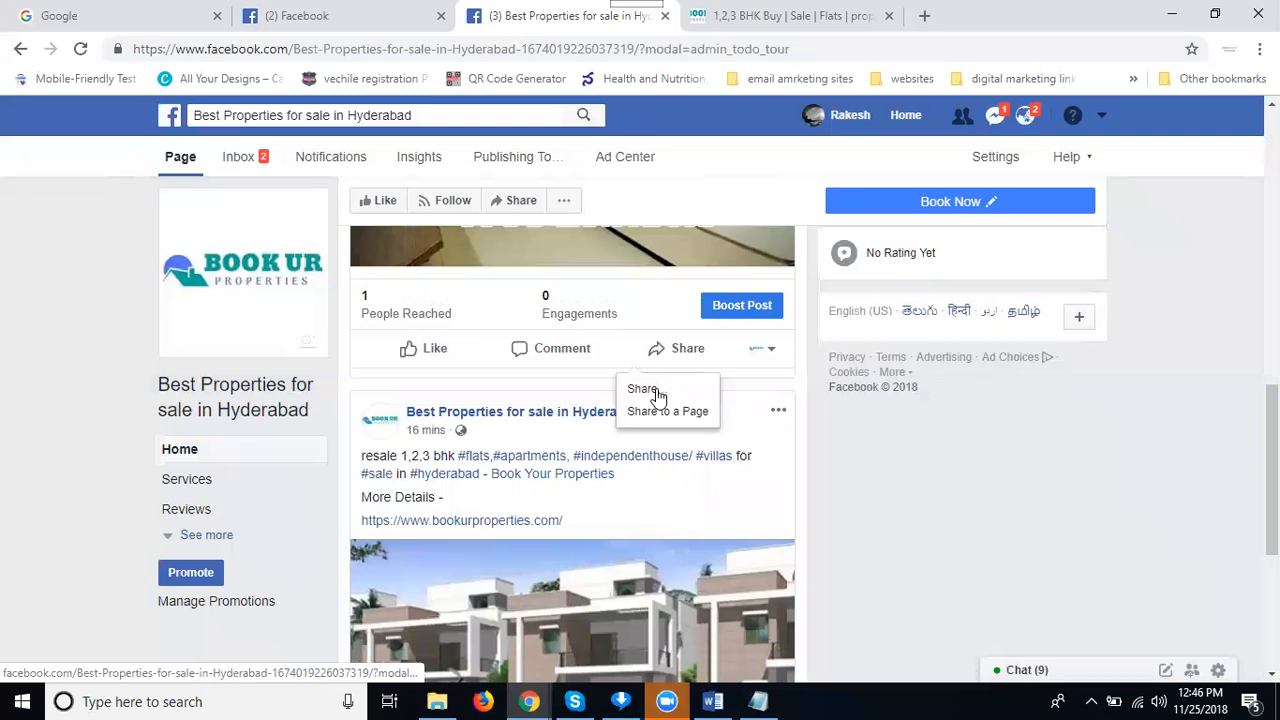
click(643, 389)
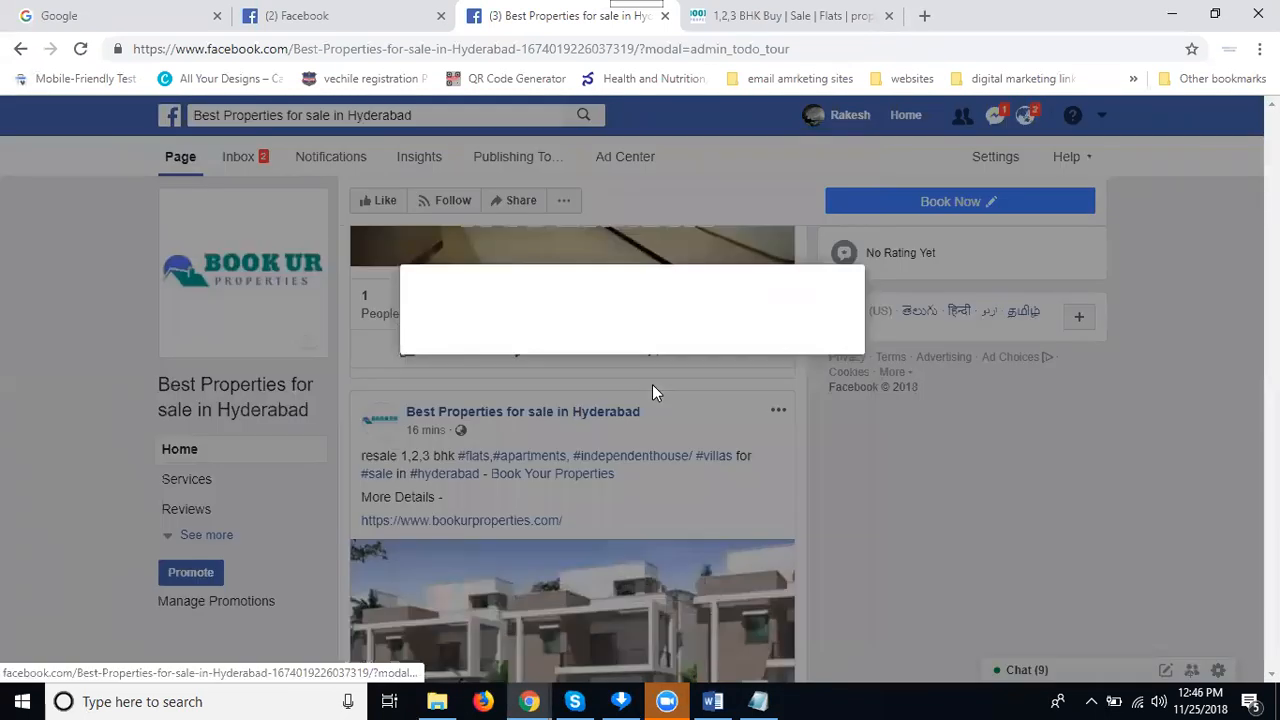
click(505, 192)
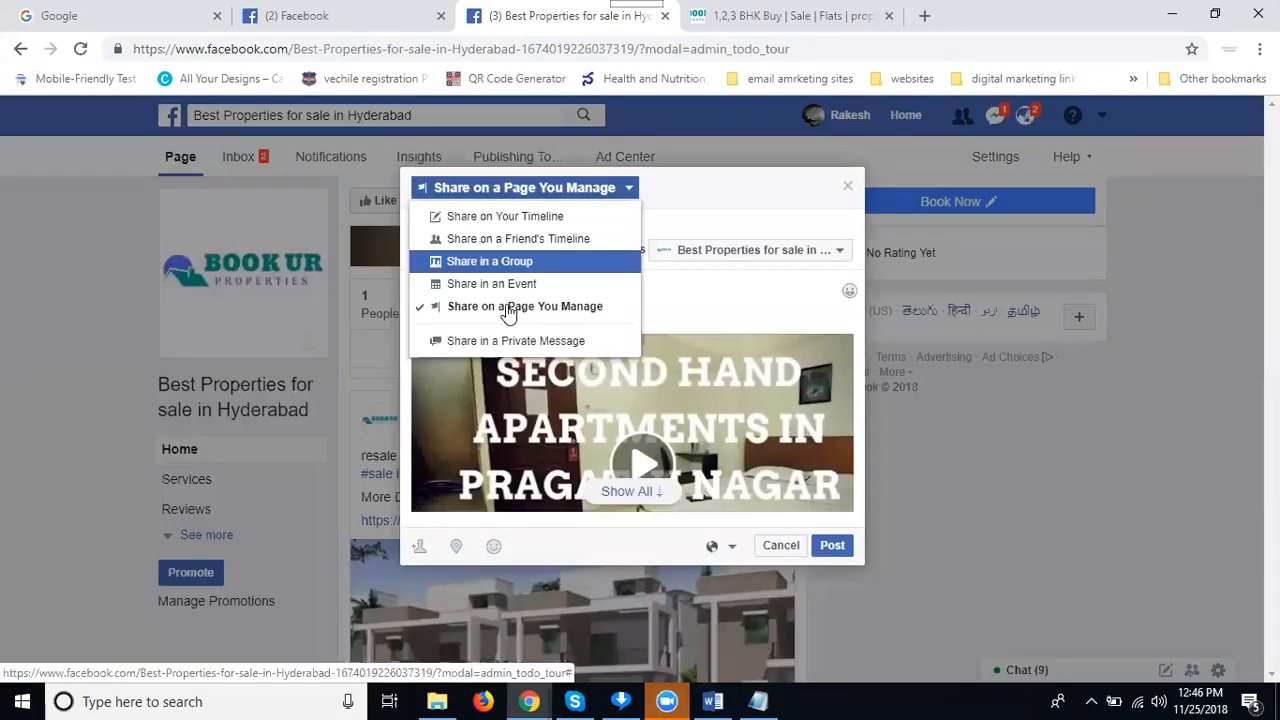
click(510, 341)
click(515, 303)
key(ctrl+v)
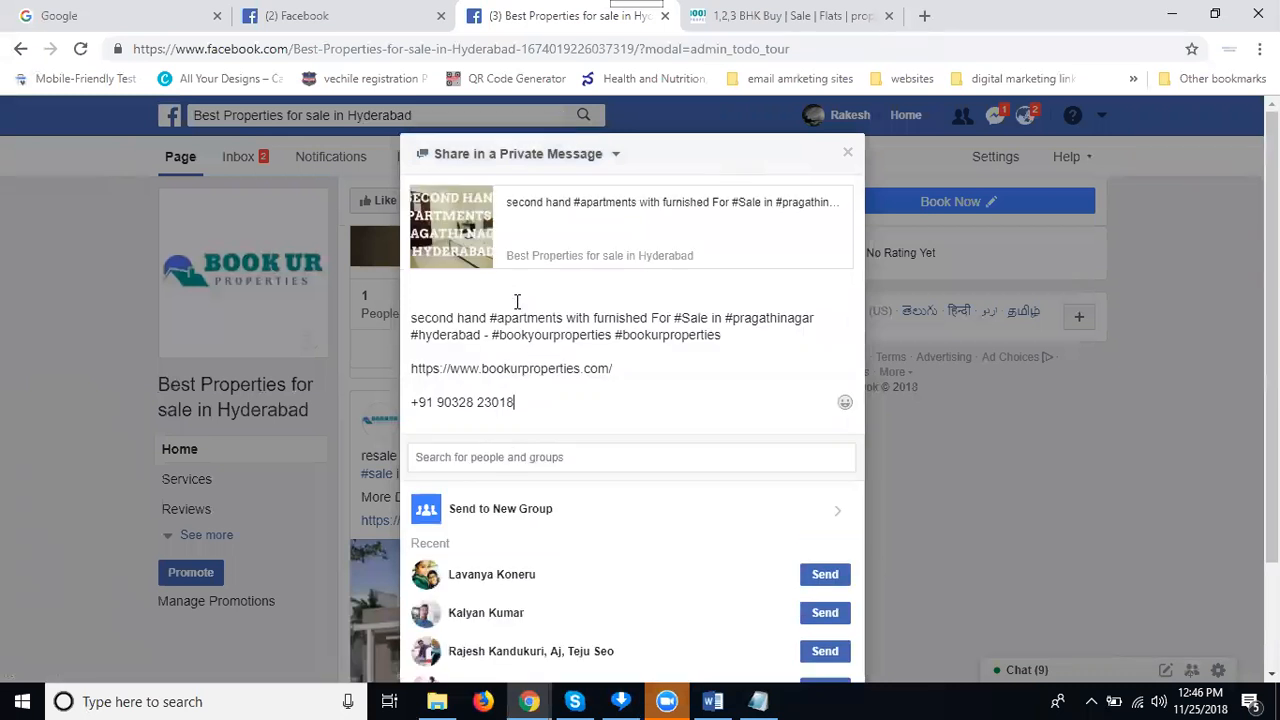
Send the private message to the first recent contact and to two adjacent people further down the contacts list
scroll(640, 400, down, 2)
click(814, 449)
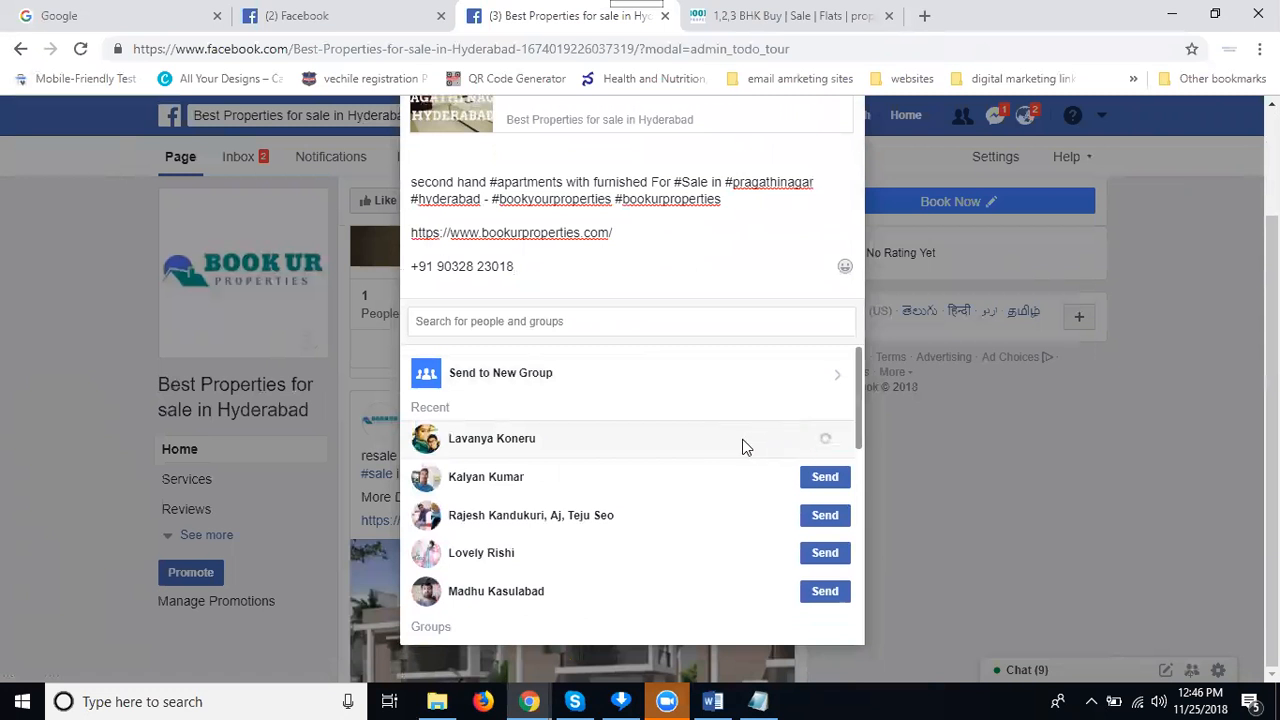
scroll(744, 447, down, 4)
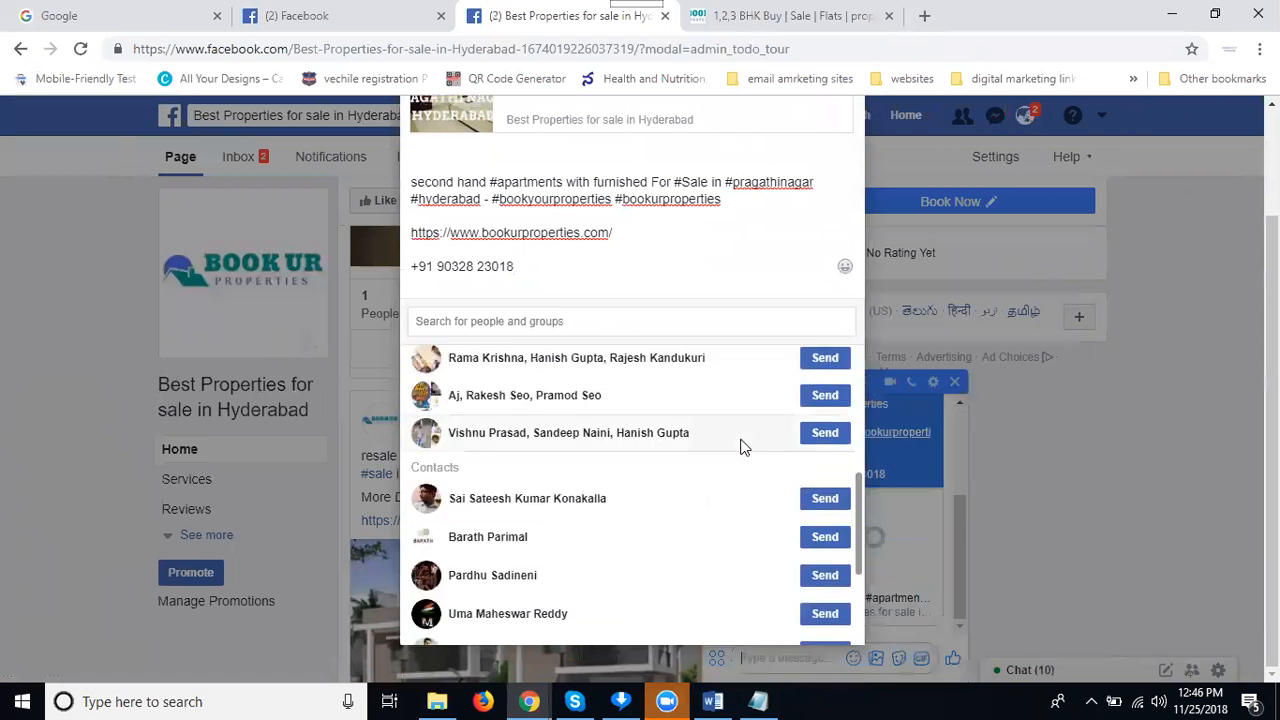
scroll(742, 447, down, 2)
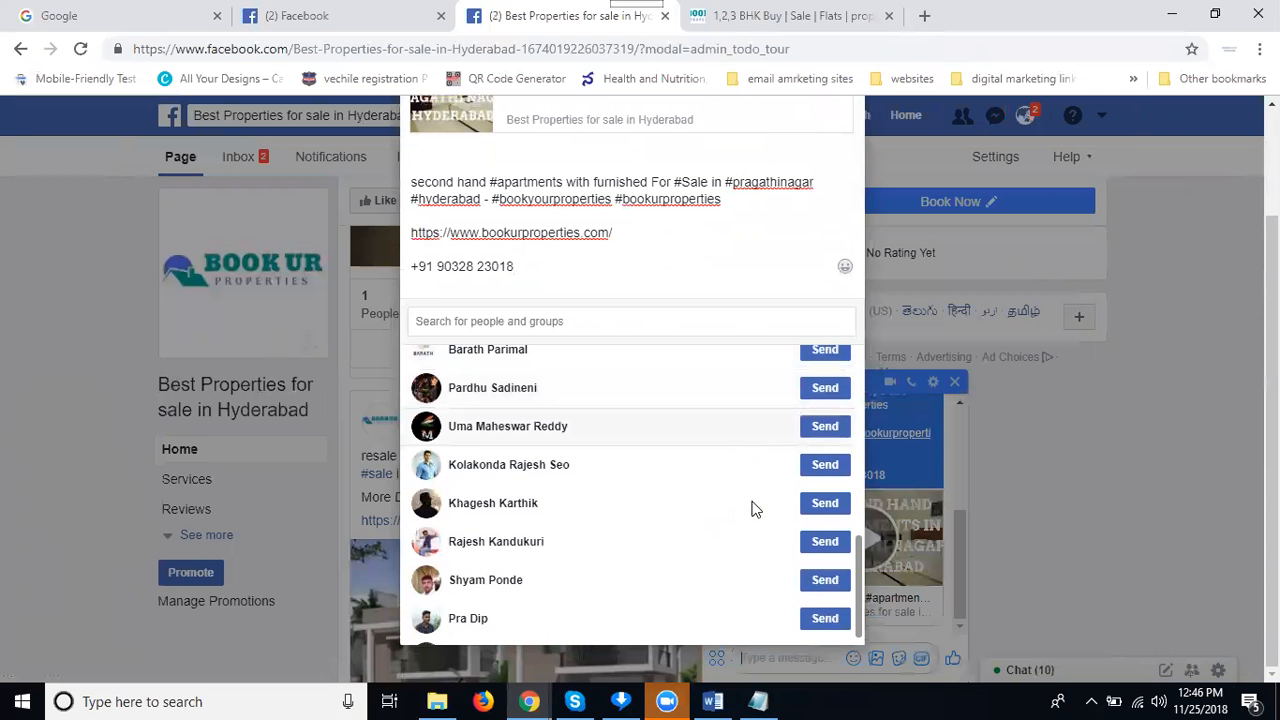
scroll(750, 520, down, 1)
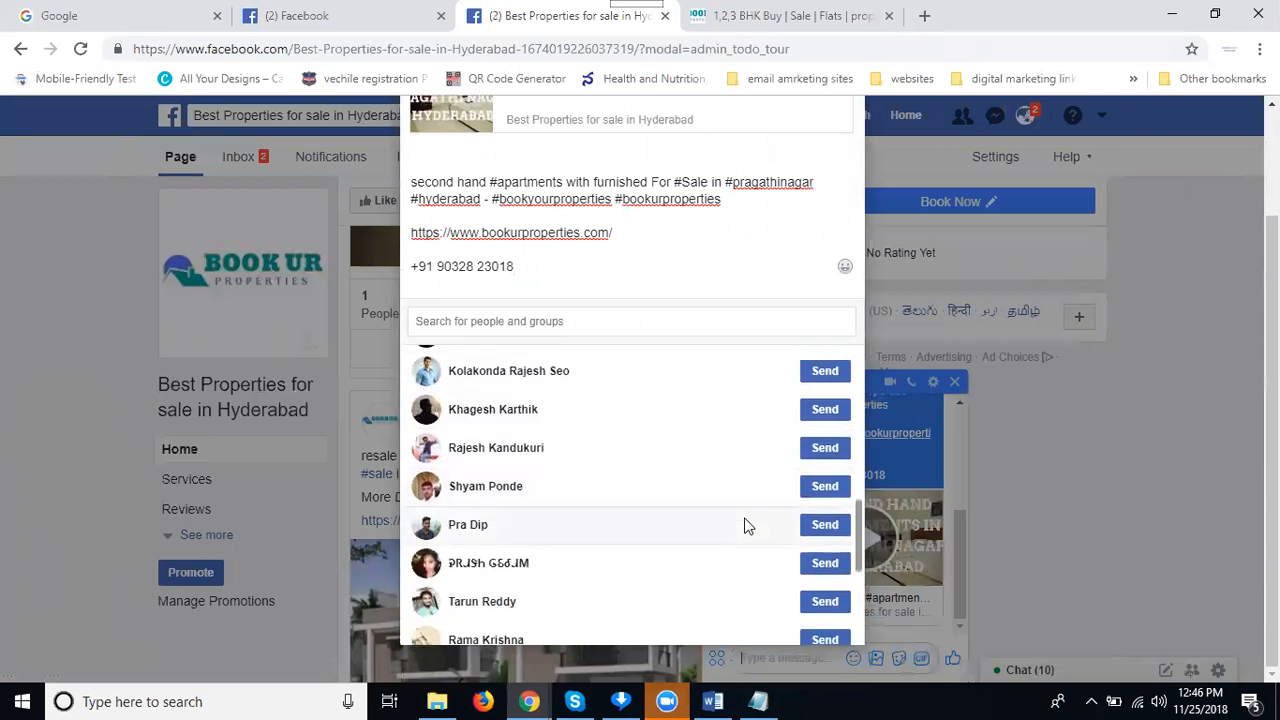
click(826, 526)
click(825, 488)
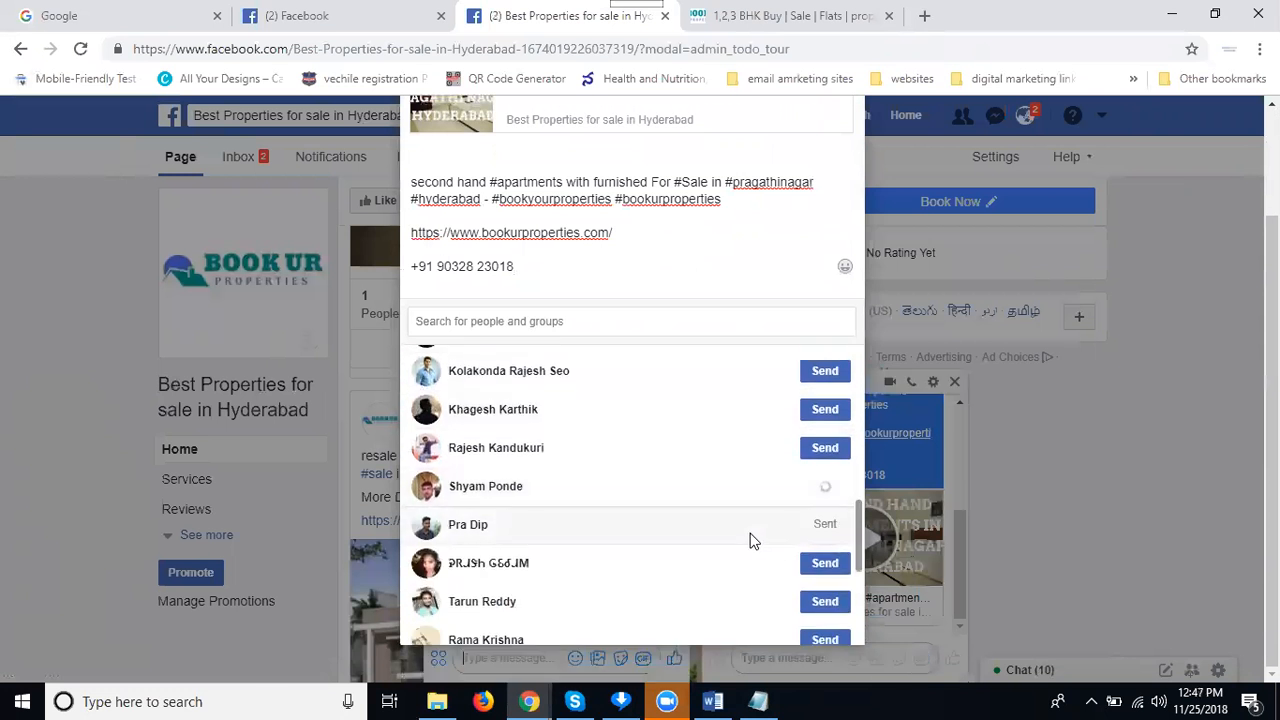
Search the recipients for a specific contact by name and send the private message to the first match
scroll(752, 540, down, 2)
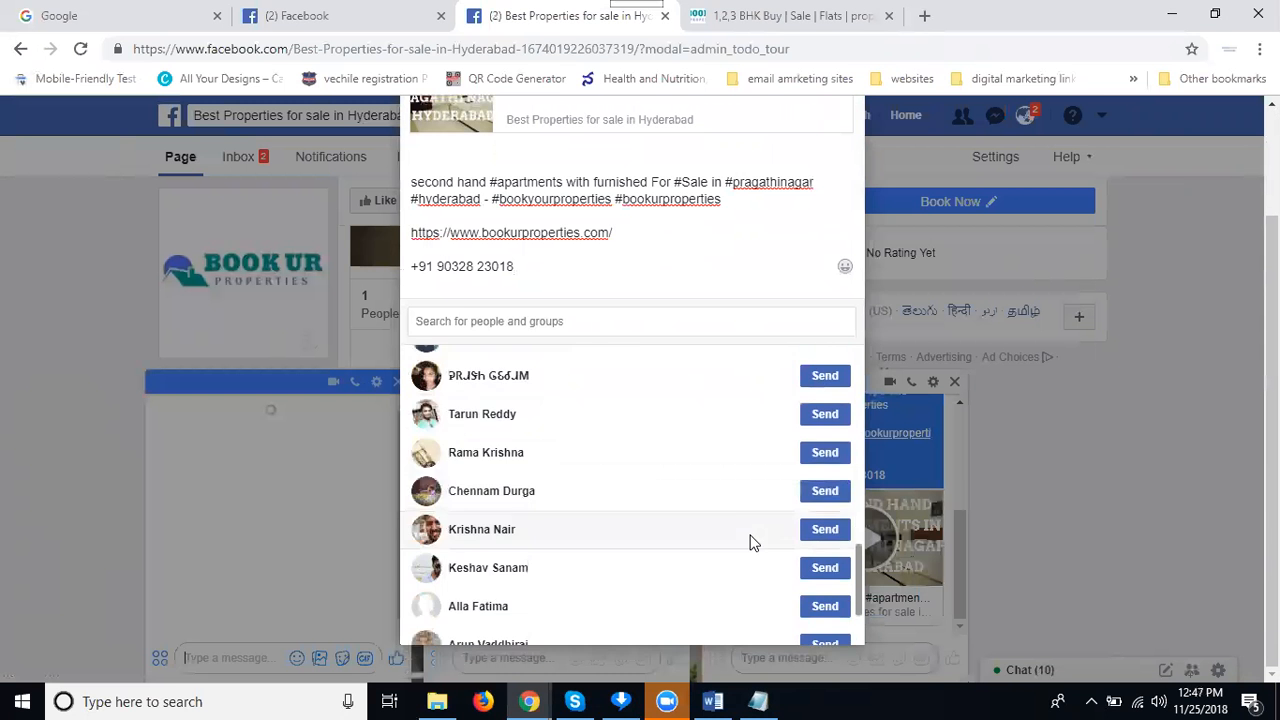
click(669, 320)
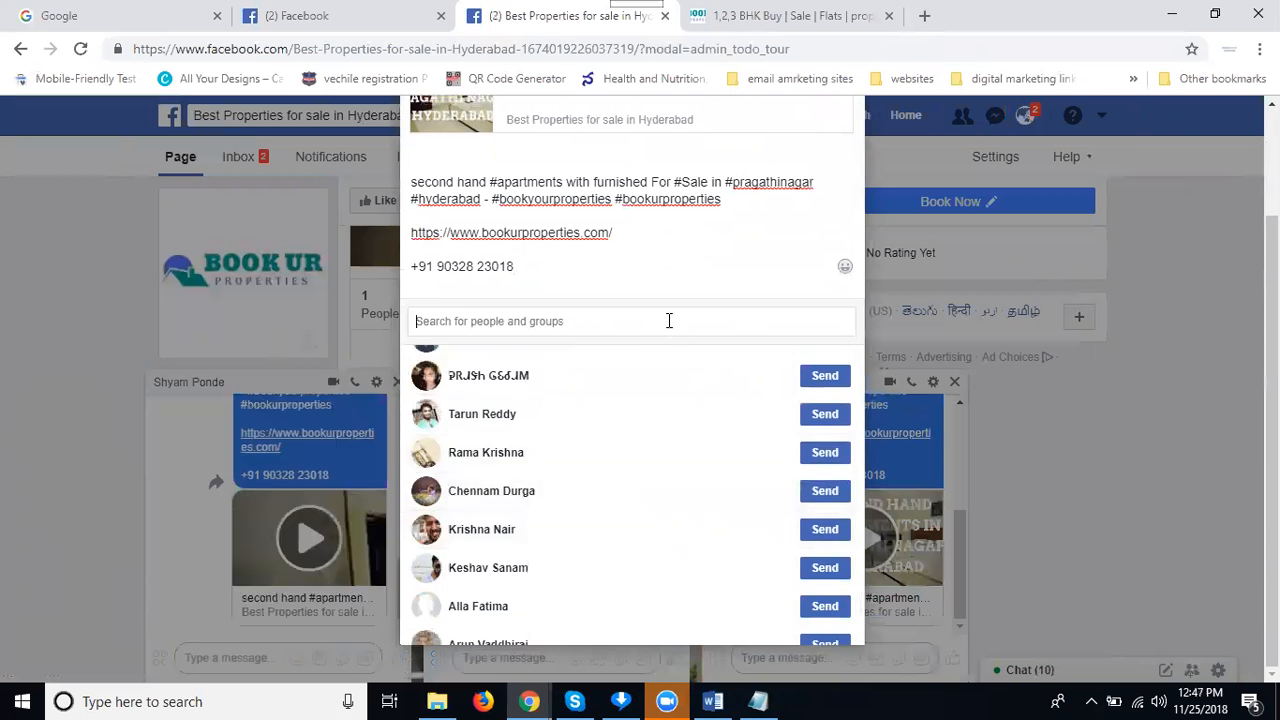
text(sandeep j)
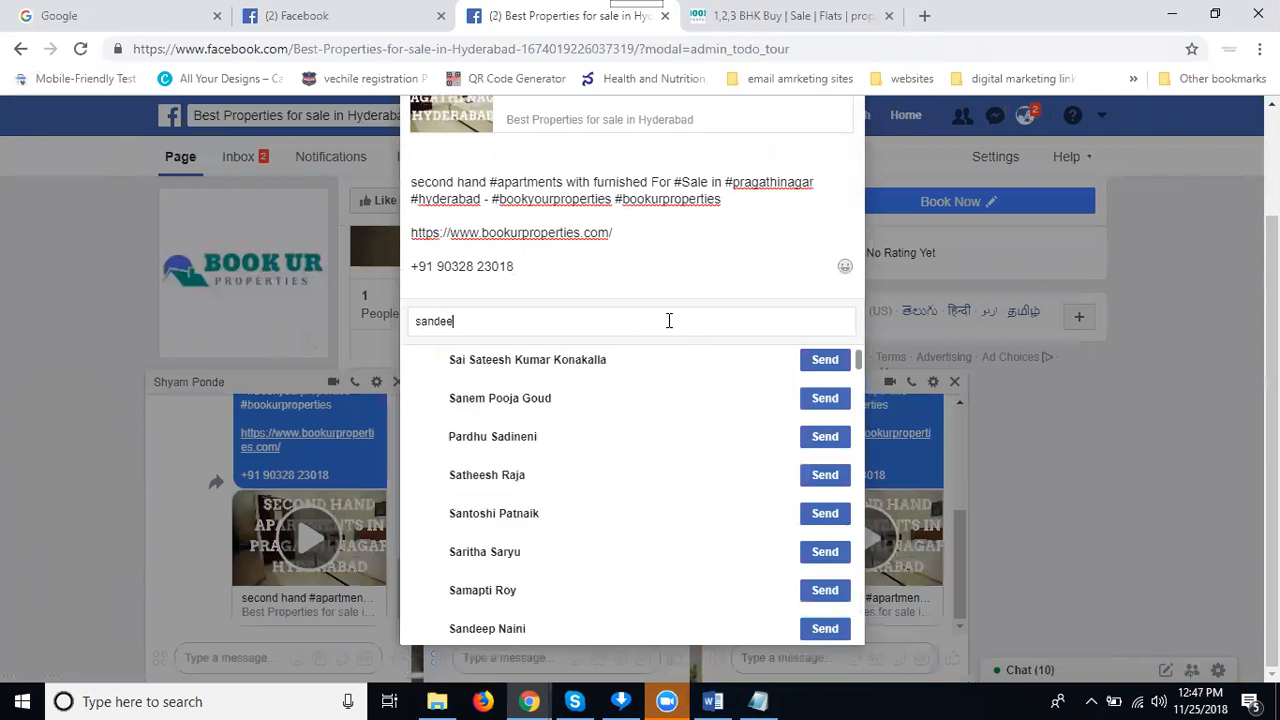
click(812, 372)
Replace the recipient search with part of another contact's name, send that contact the message, and close the share dialog
key(ctrl+a)
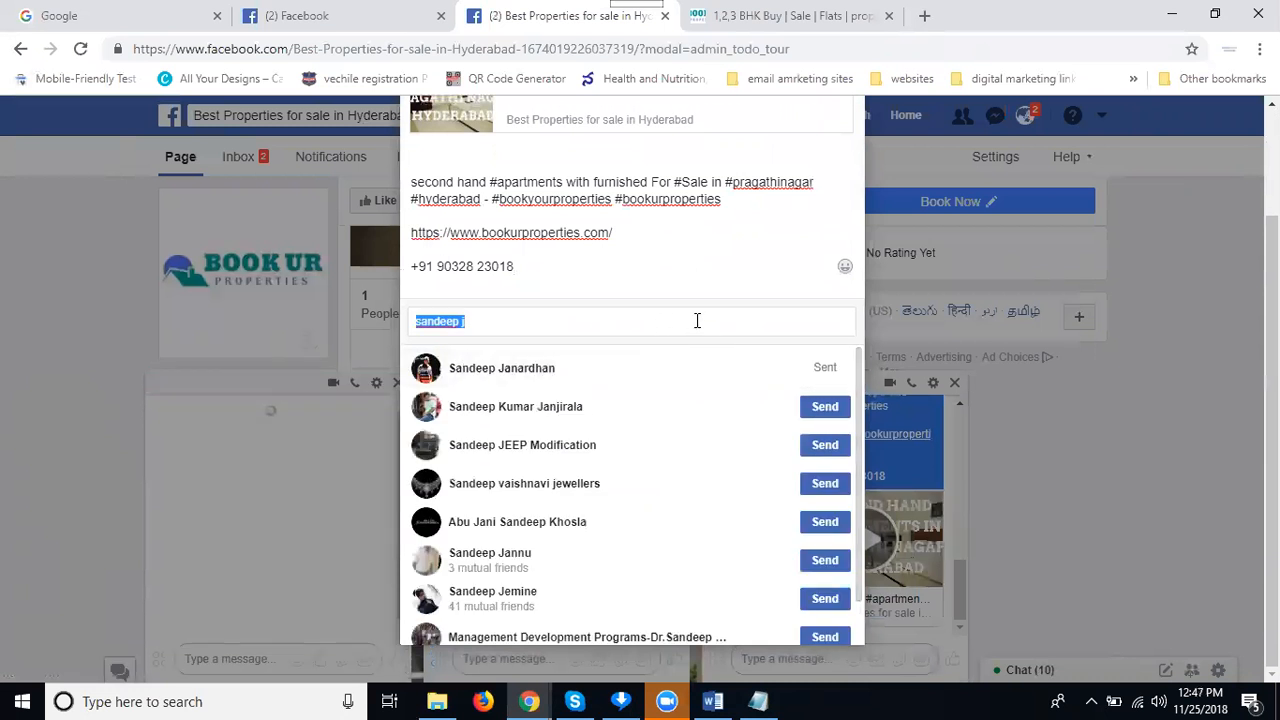
text(k)
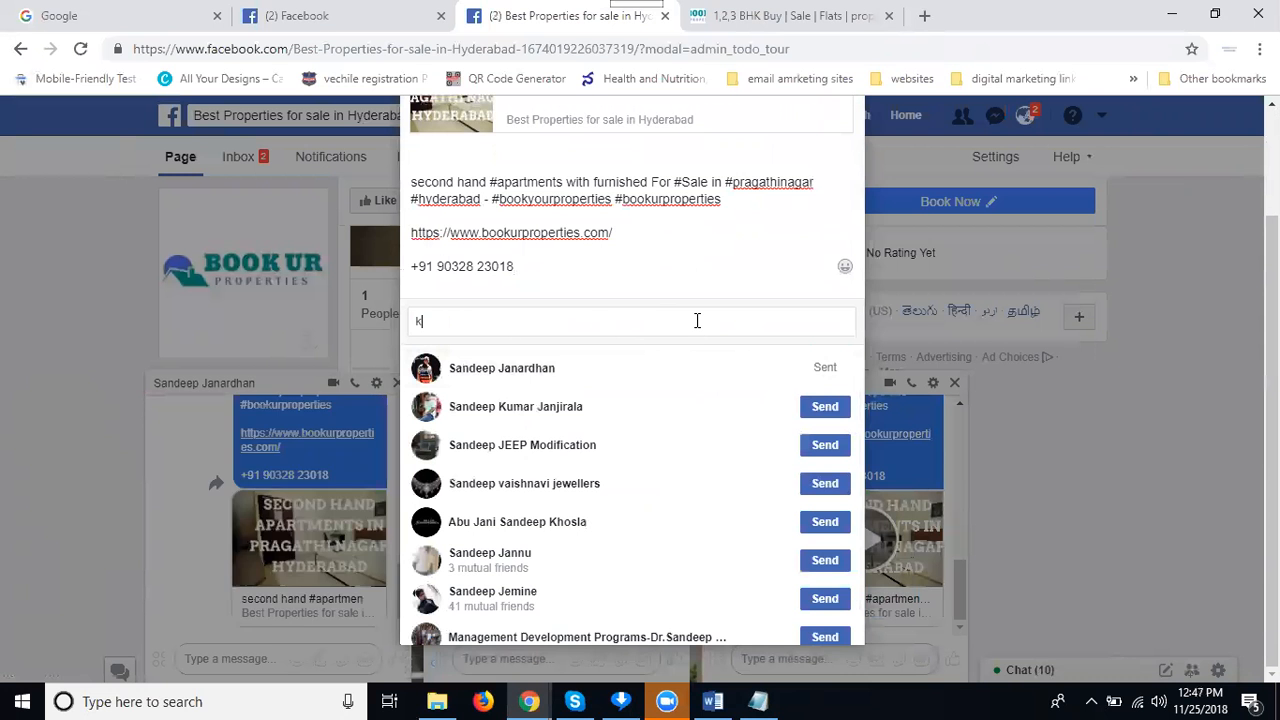
text(an)
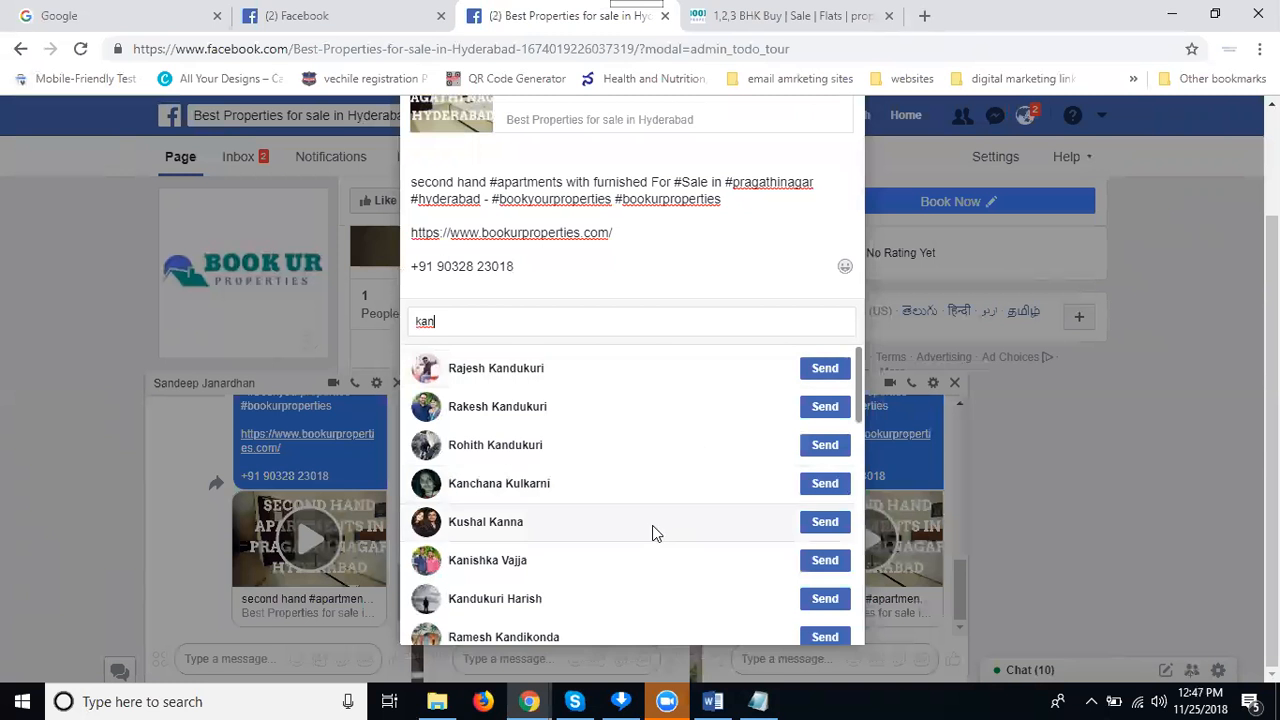
click(812, 566)
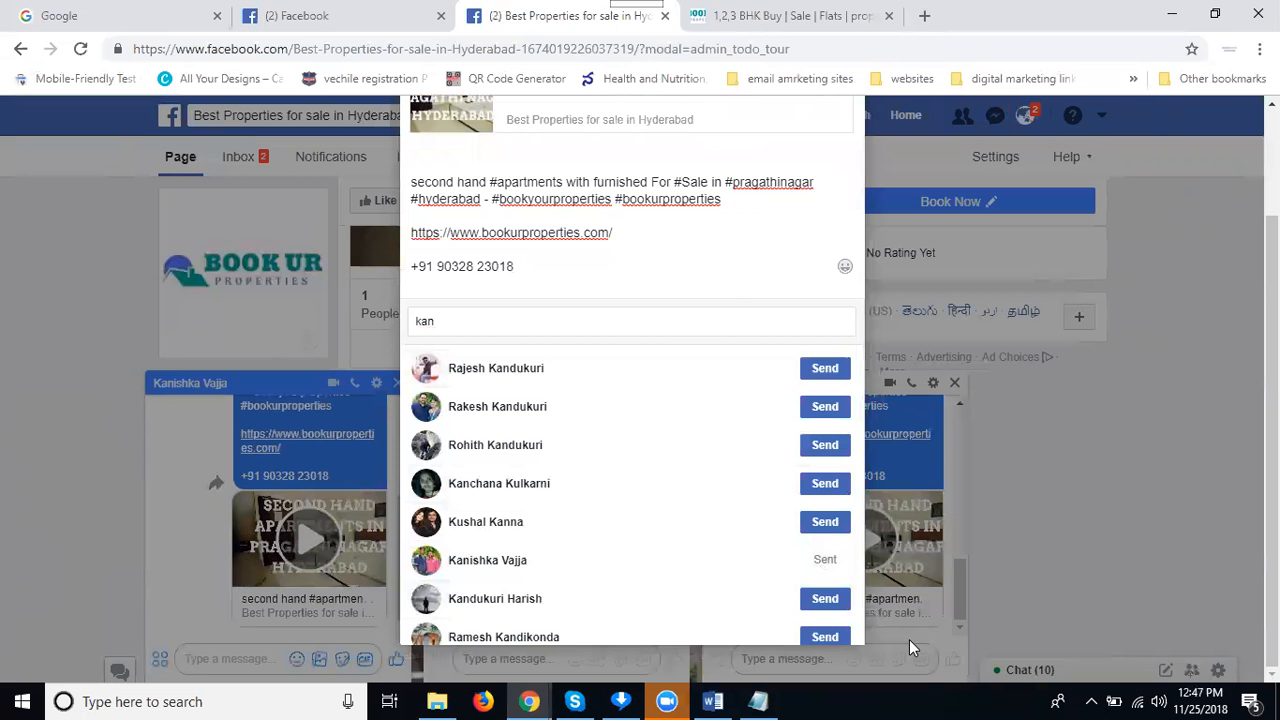
scroll(841, 224, up, 2)
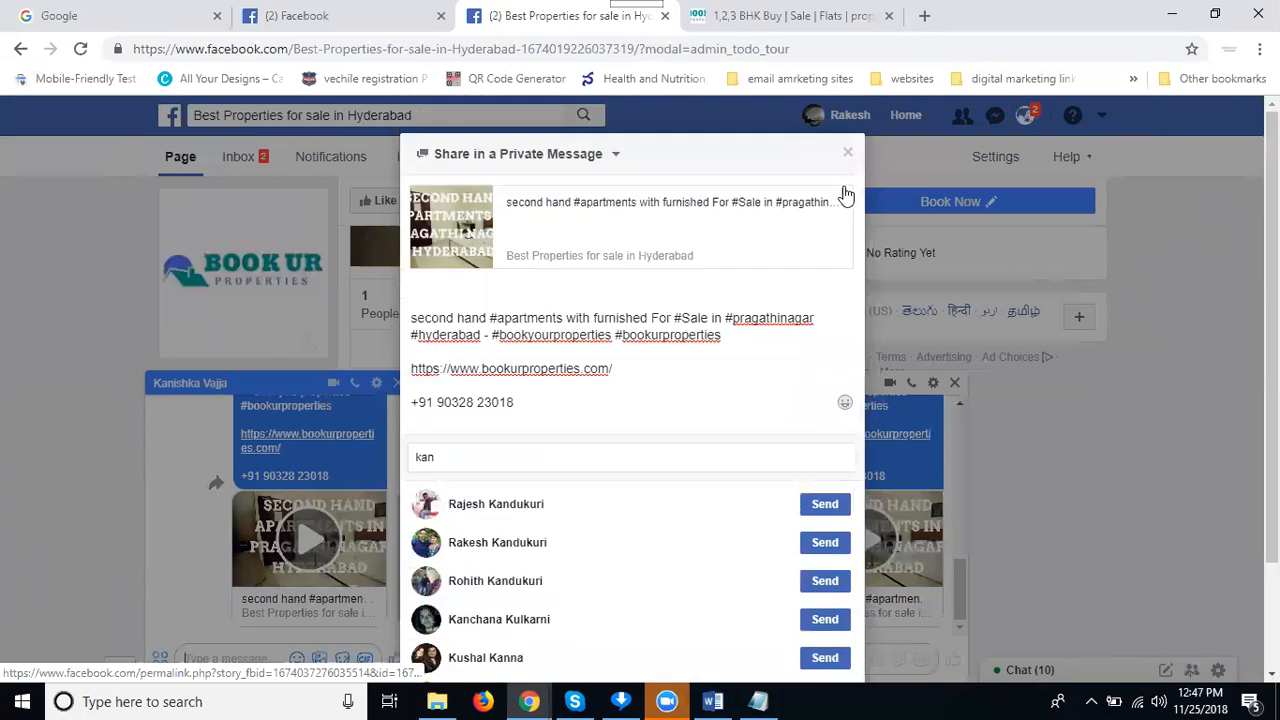
click(847, 156)
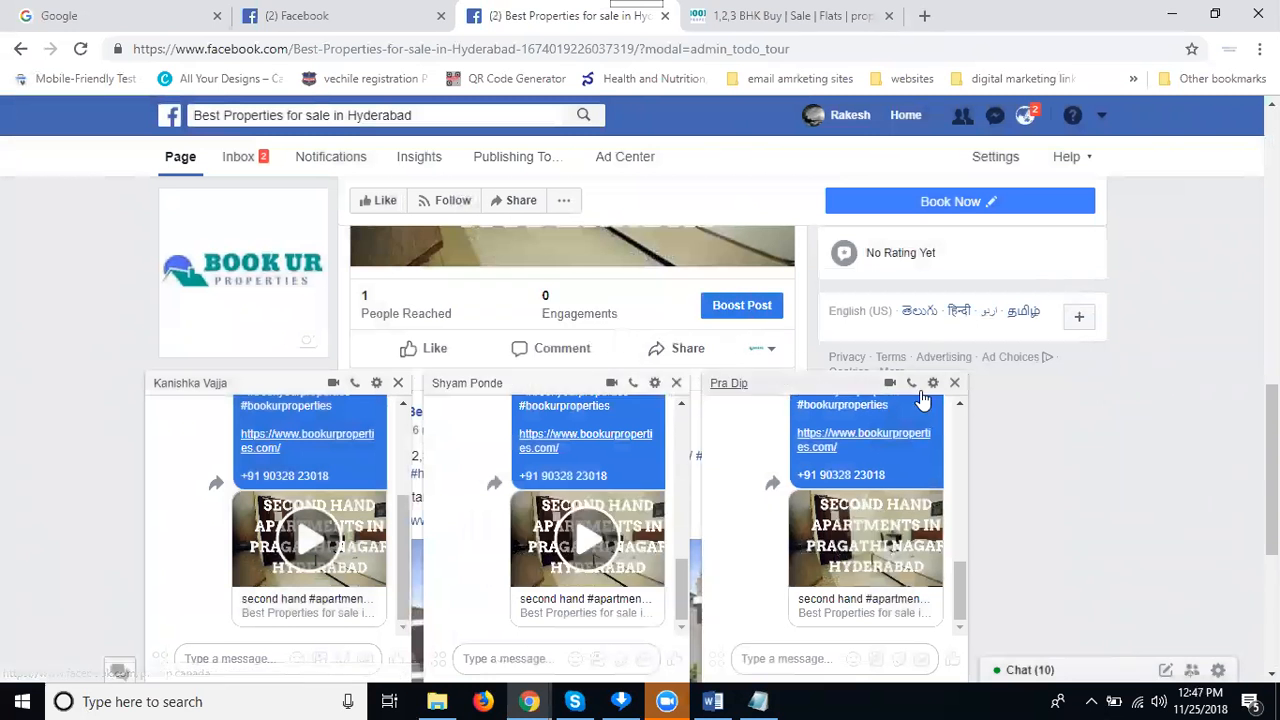
Close all the chat windows opened by the sent private messages
click(955, 383)
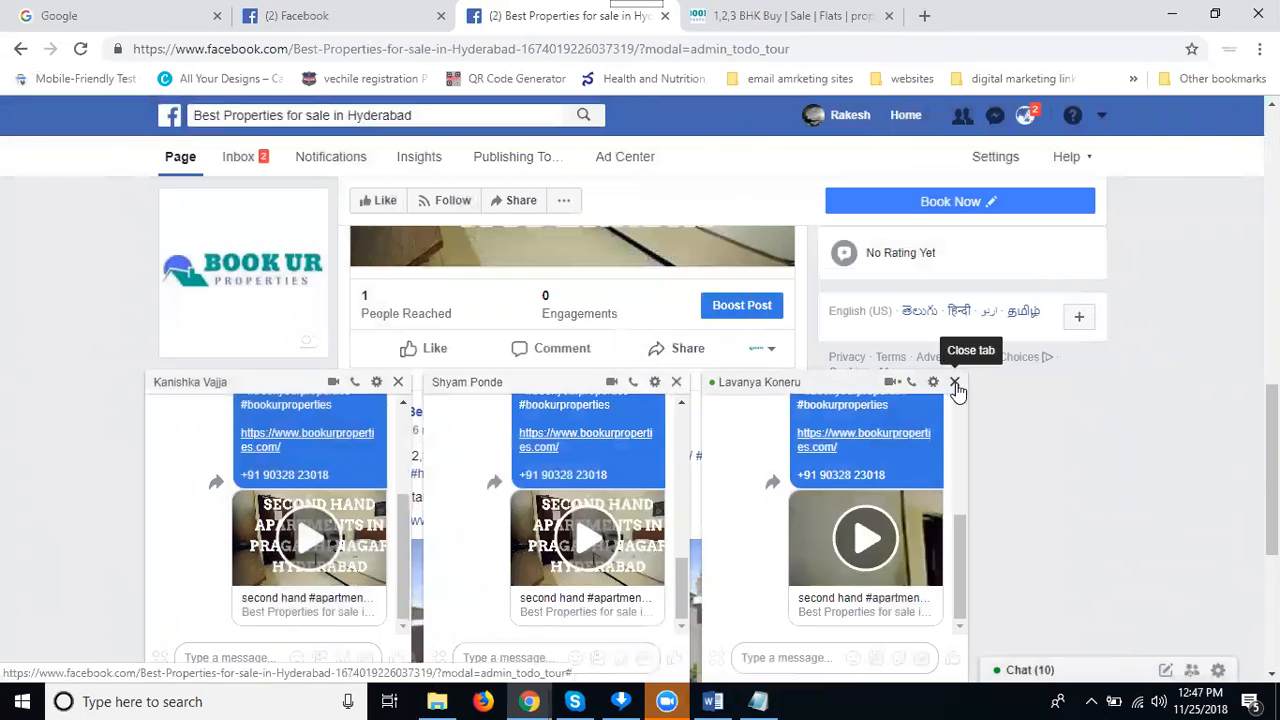
click(955, 383)
click(955, 383)
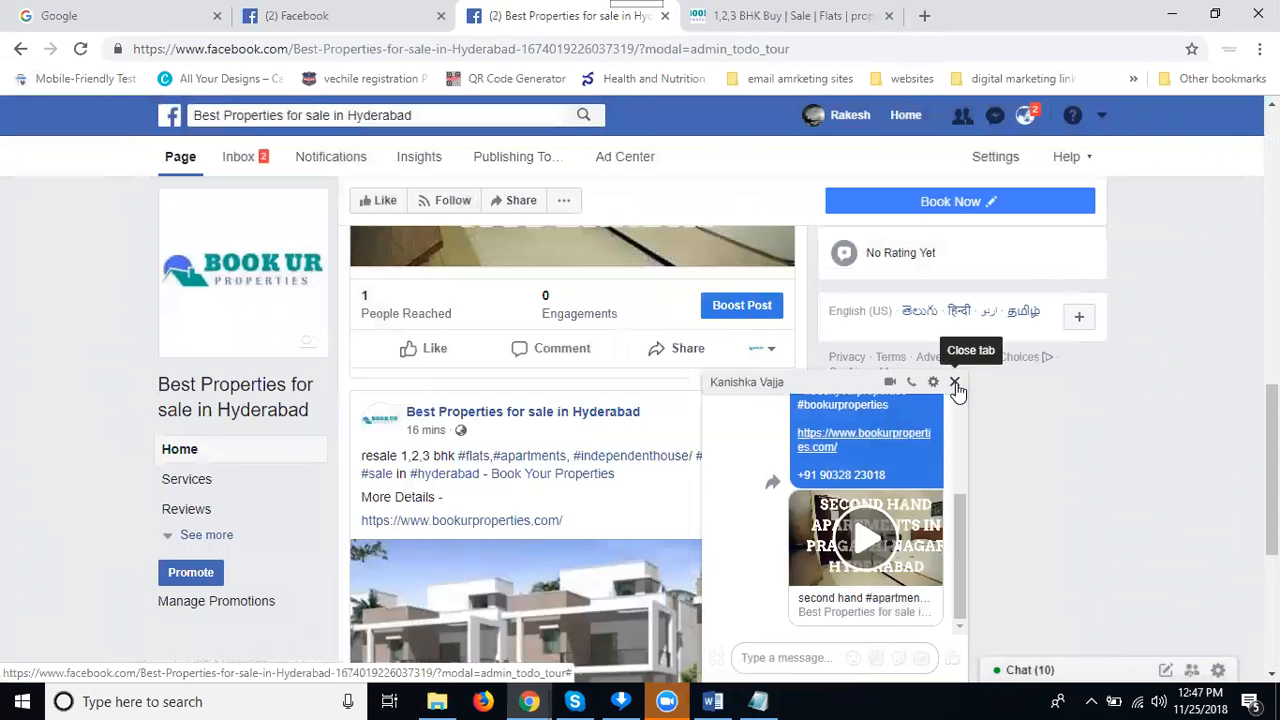
click(955, 383)
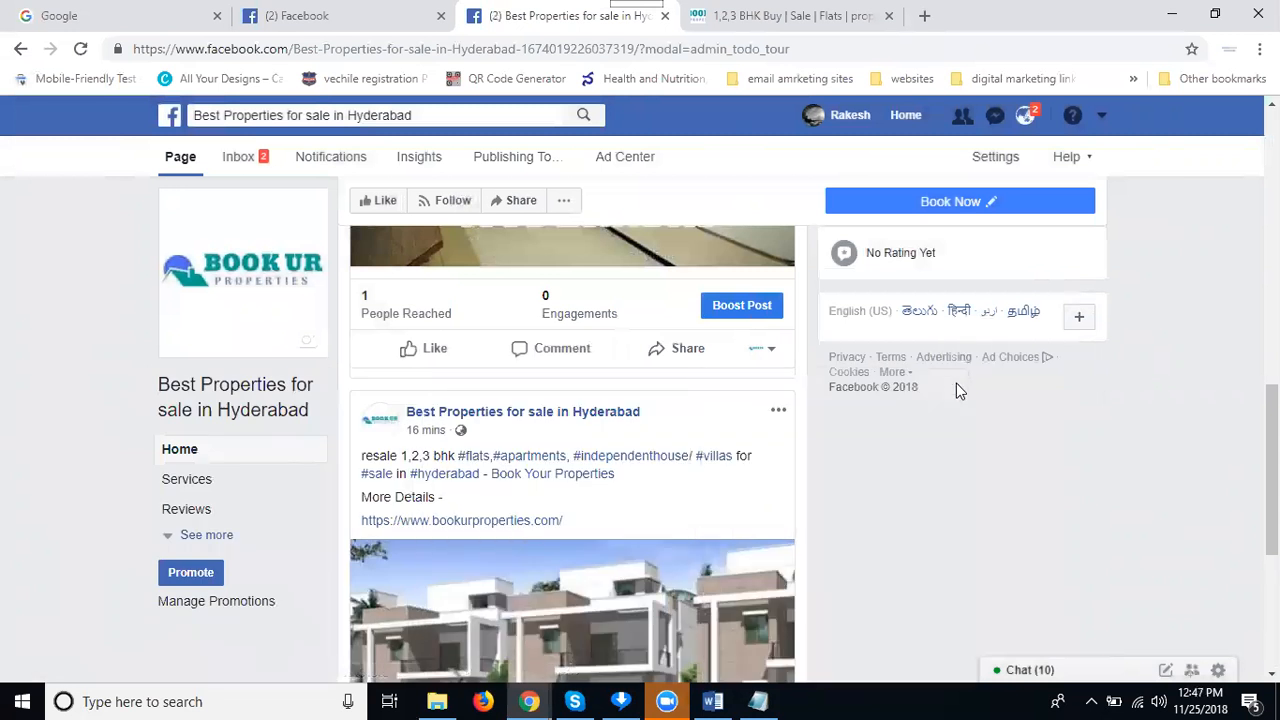